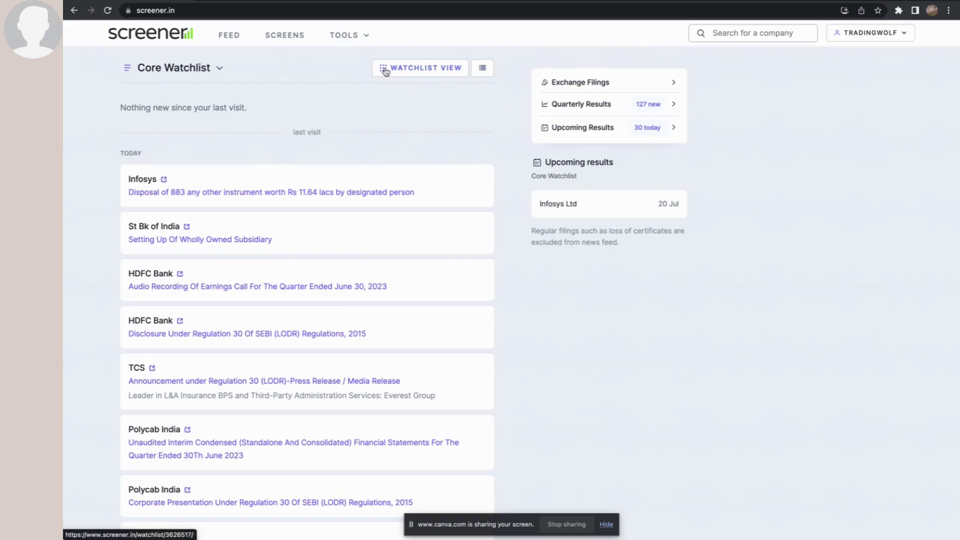
Step: View the Core Watchlist as a table of companies and return to its news feed
click(443, 74)
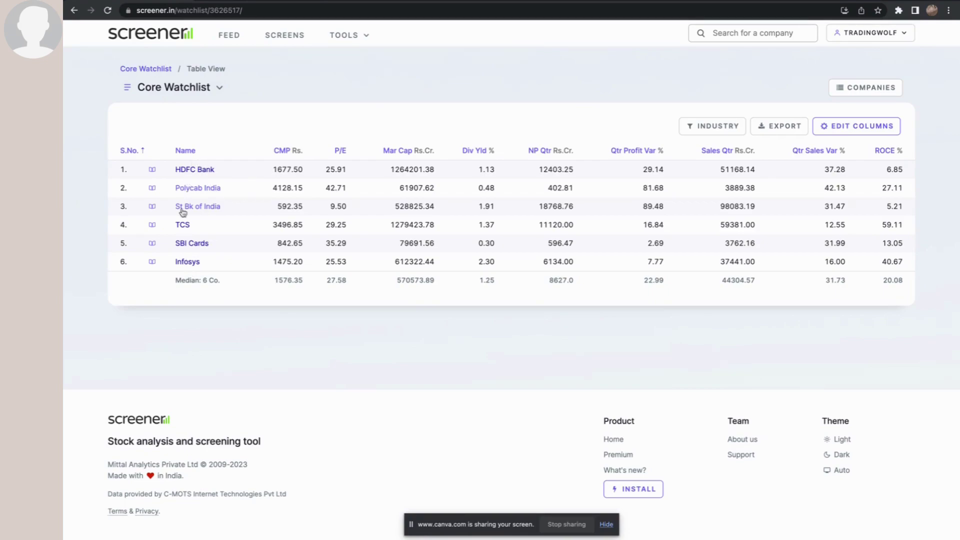
click(146, 69)
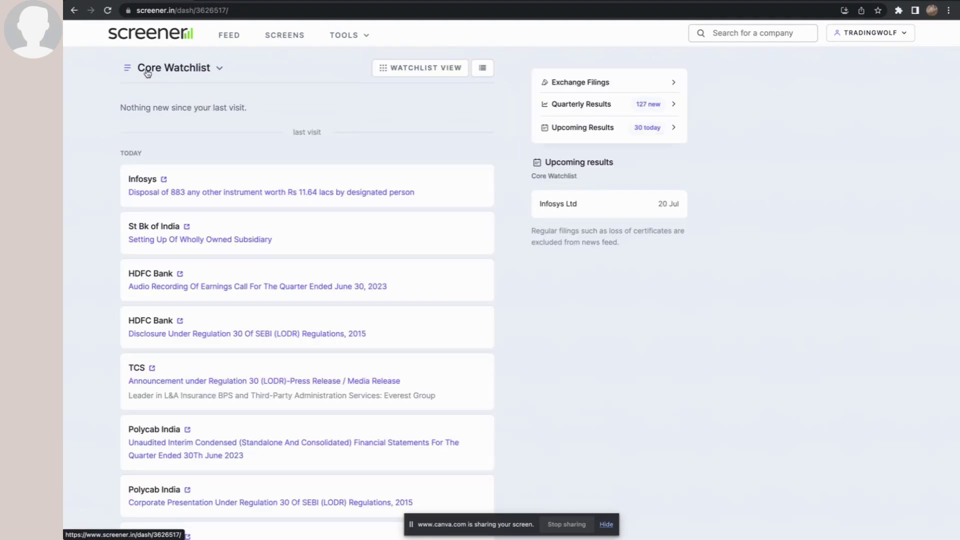
click(474, 76)
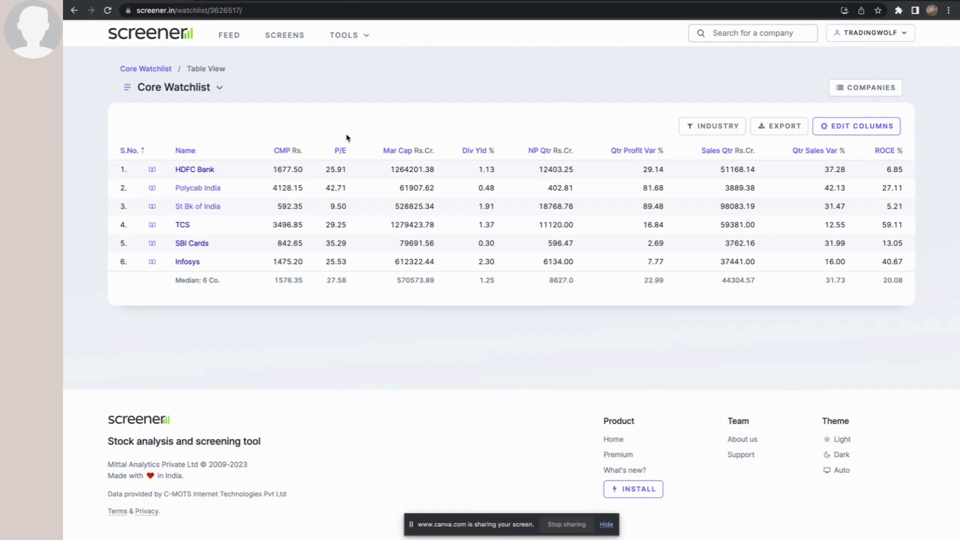
click(147, 69)
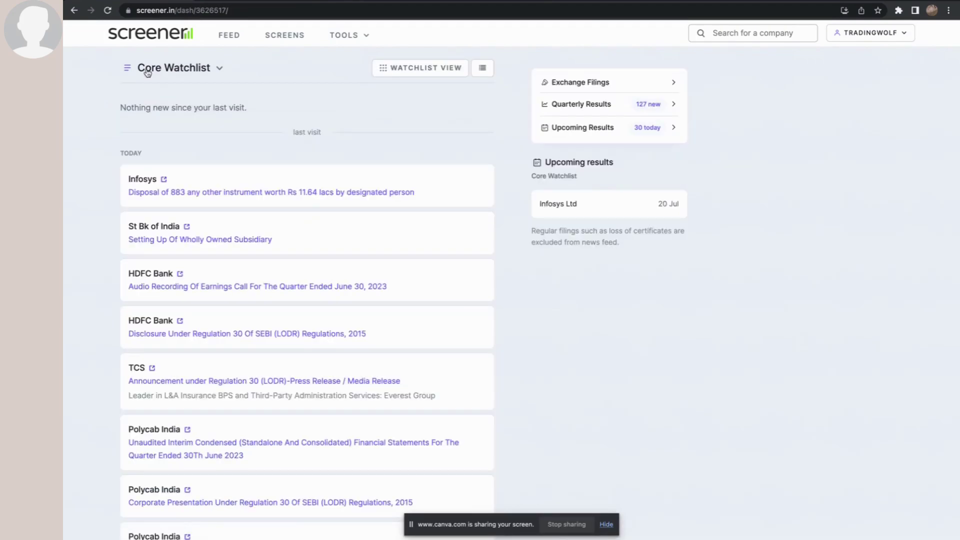
Step: Add ICICI Bank Ltd to the Core Watchlist and finish managing its companies
click(482, 70)
click(350, 145)
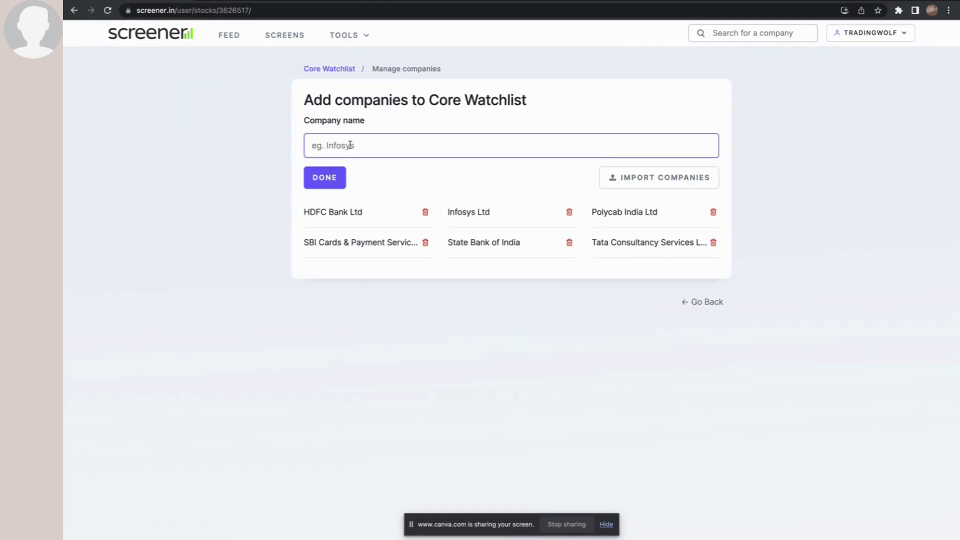
text(ic)
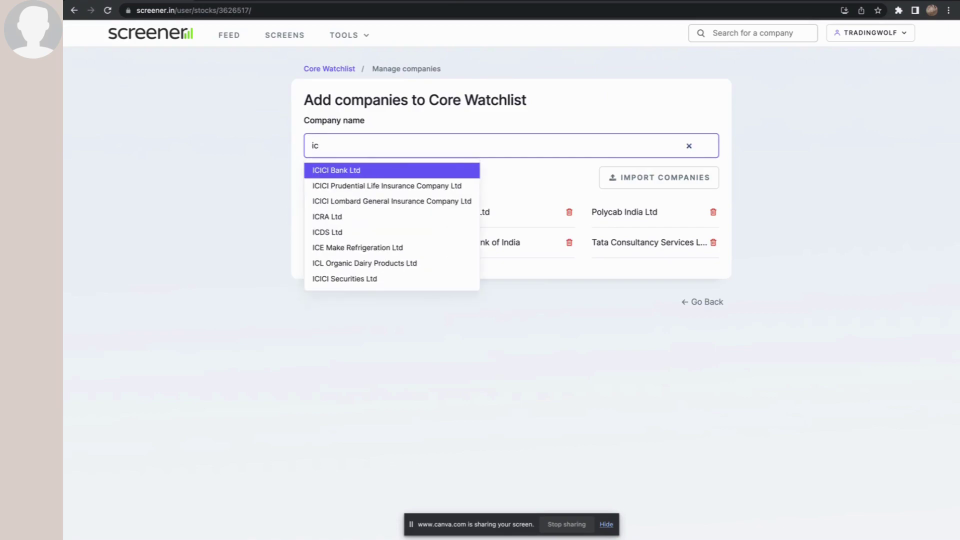
key(Return)
click(331, 181)
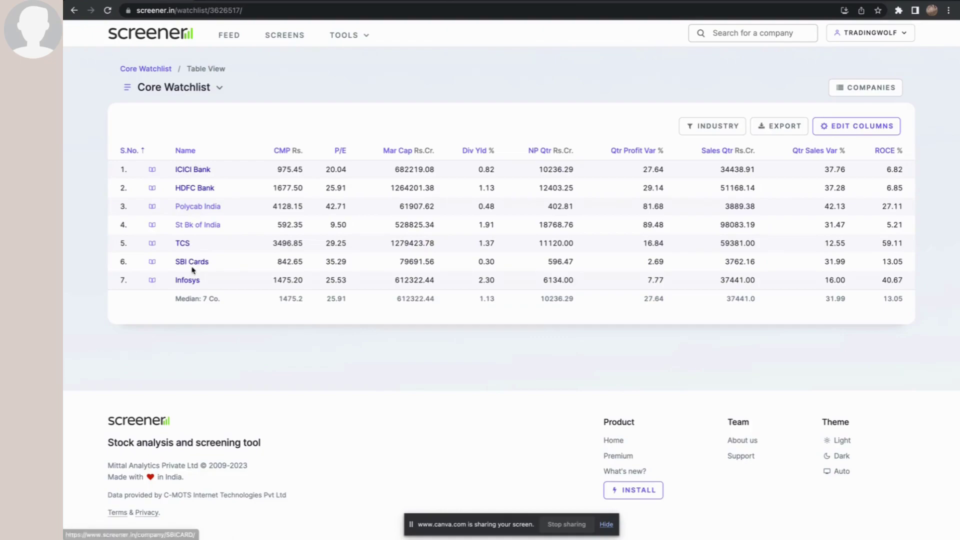
Step: Return to the home feed and look through the Core Watchlist companies' recent announcements from today and yesterday
click(147, 35)
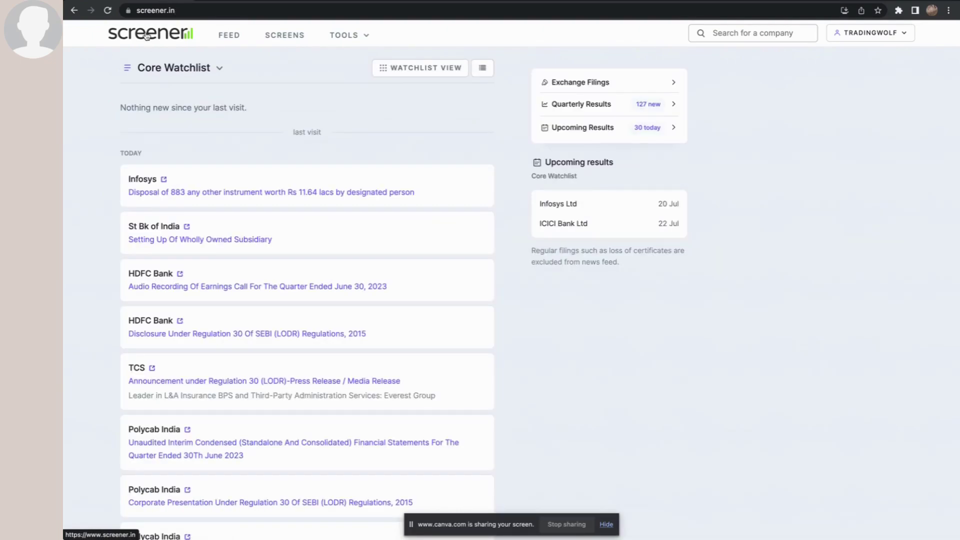
scroll(237, 281, down, 3)
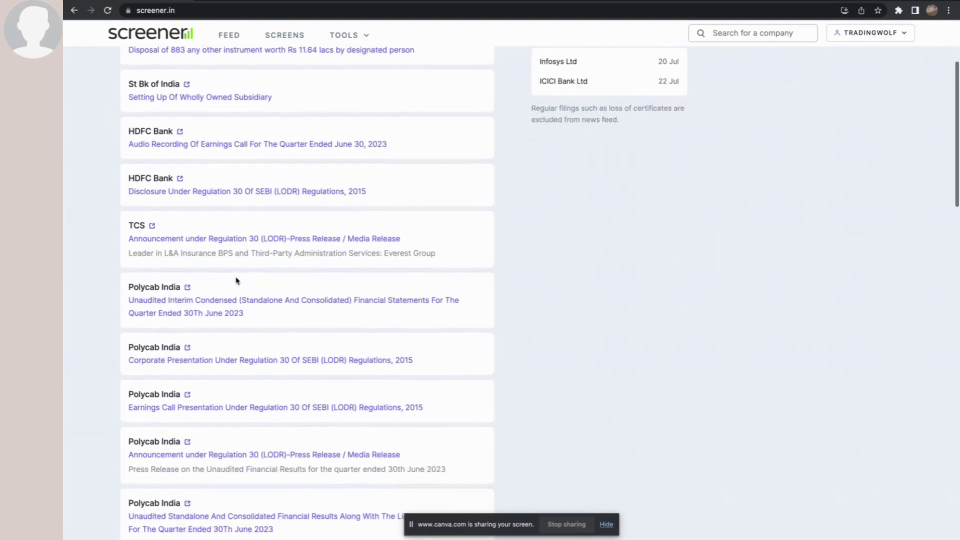
scroll(237, 281, down, 4)
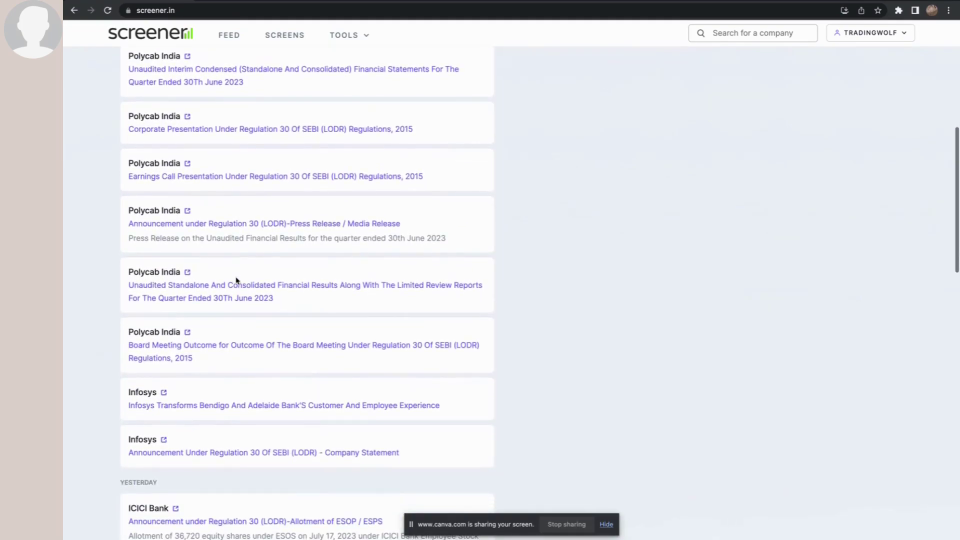
scroll(237, 280, down, 4)
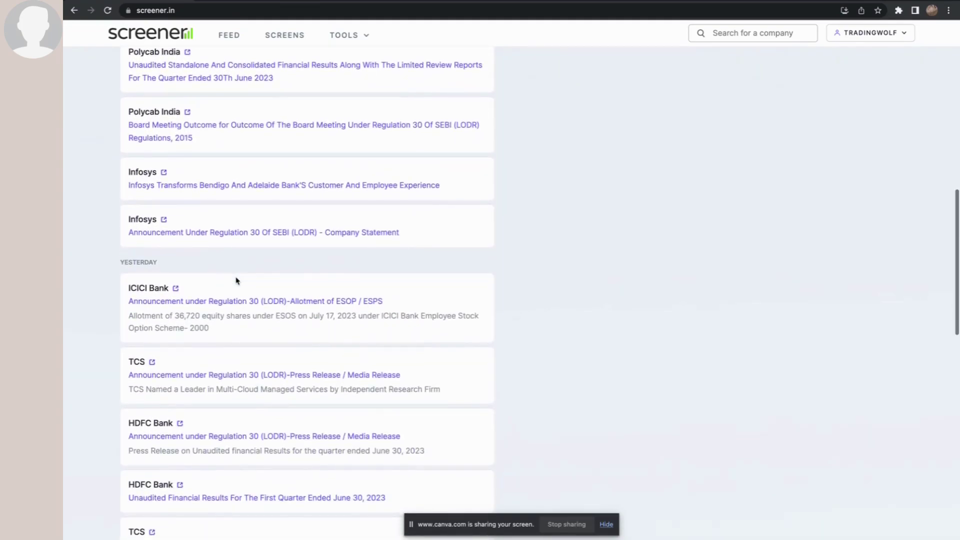
scroll(237, 281, up, 7)
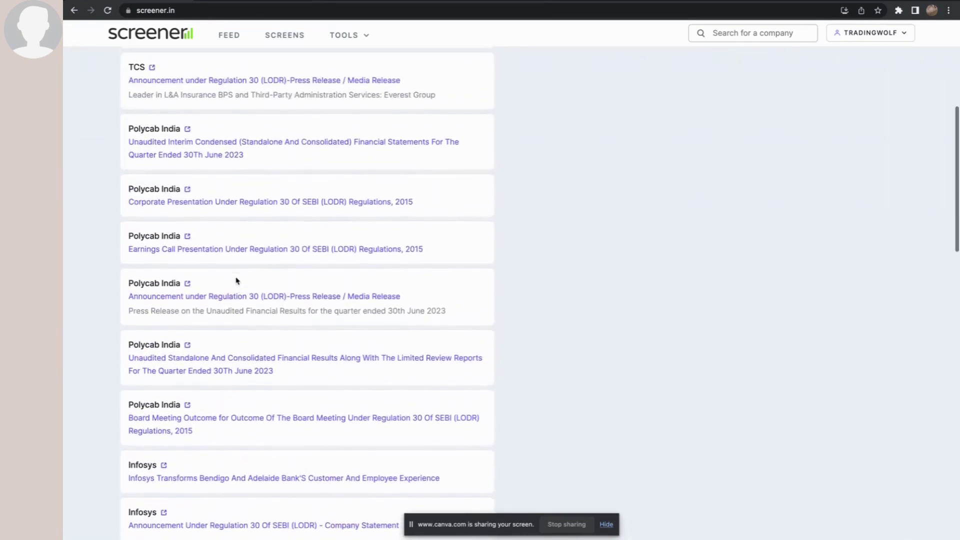
scroll(237, 280, up, 4)
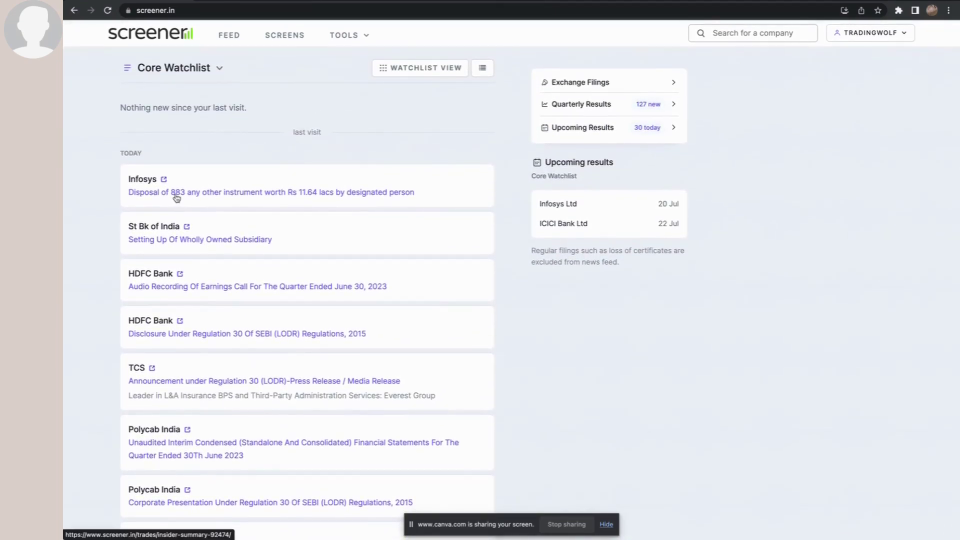
scroll(205, 300, down, 15)
scroll(206, 300, up, 5)
scroll(206, 300, up, 15)
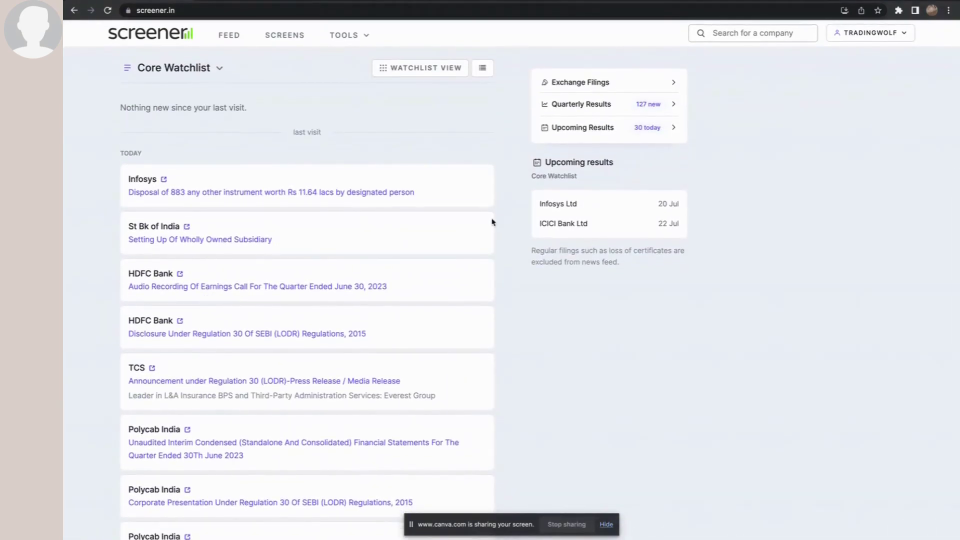
Step: Search for "sb" and open the SBI Cards & Payment Services Ltd company page
click(750, 31)
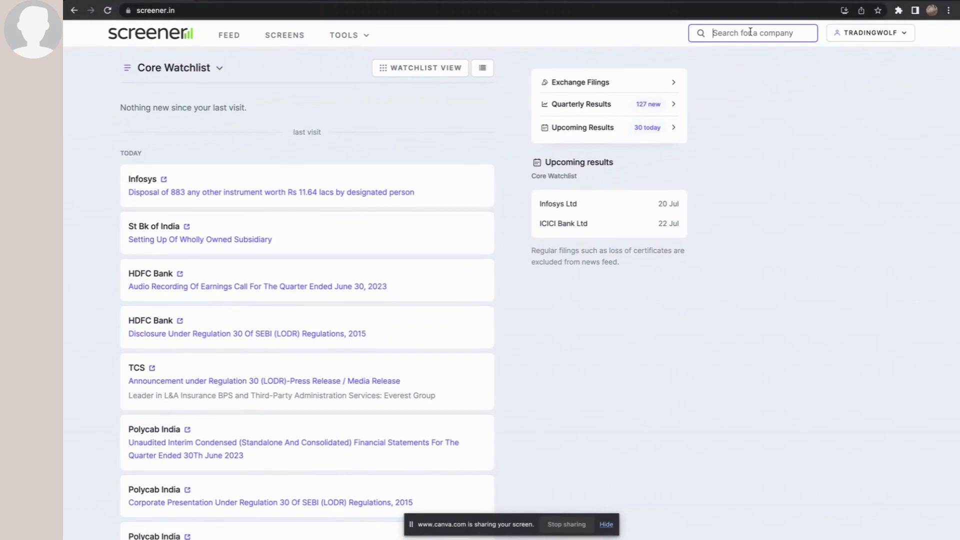
text(sb)
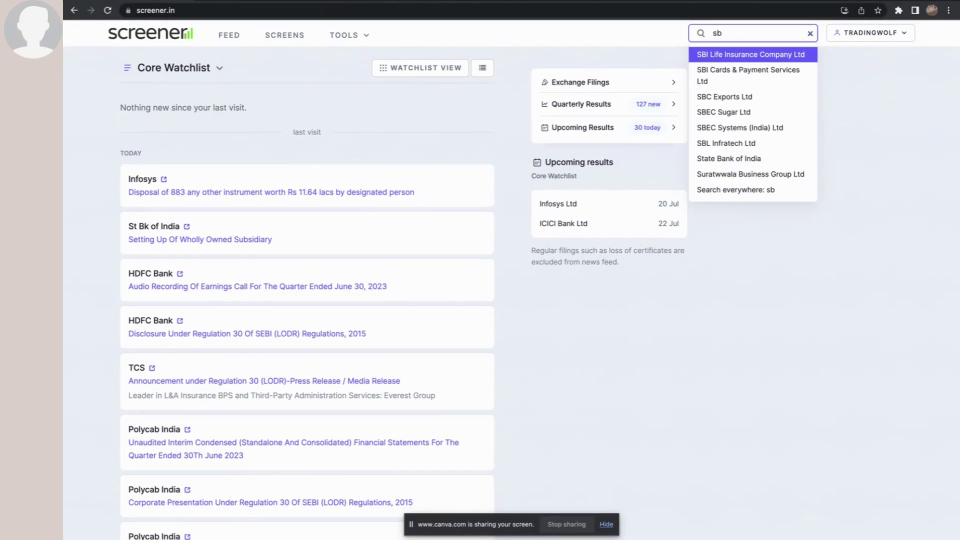
key(Down)
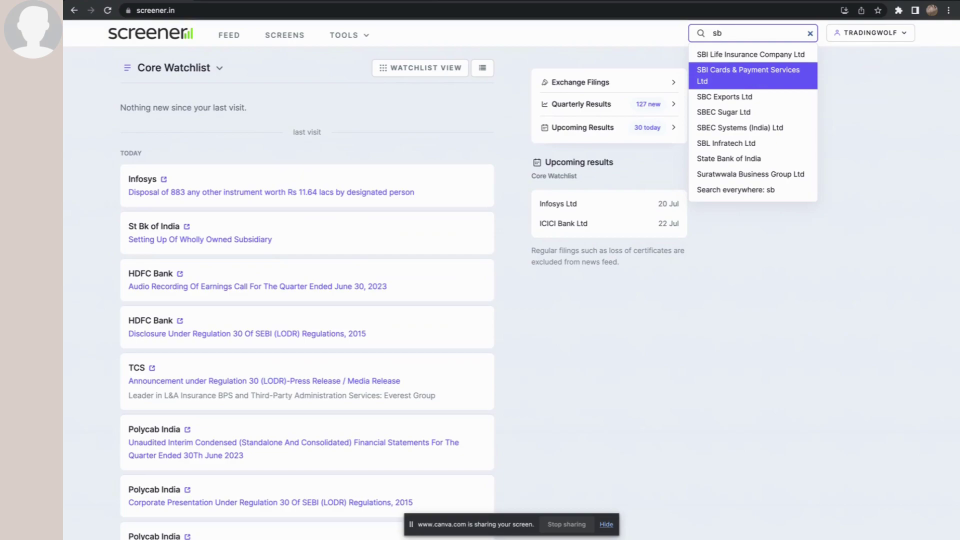
key(Return)
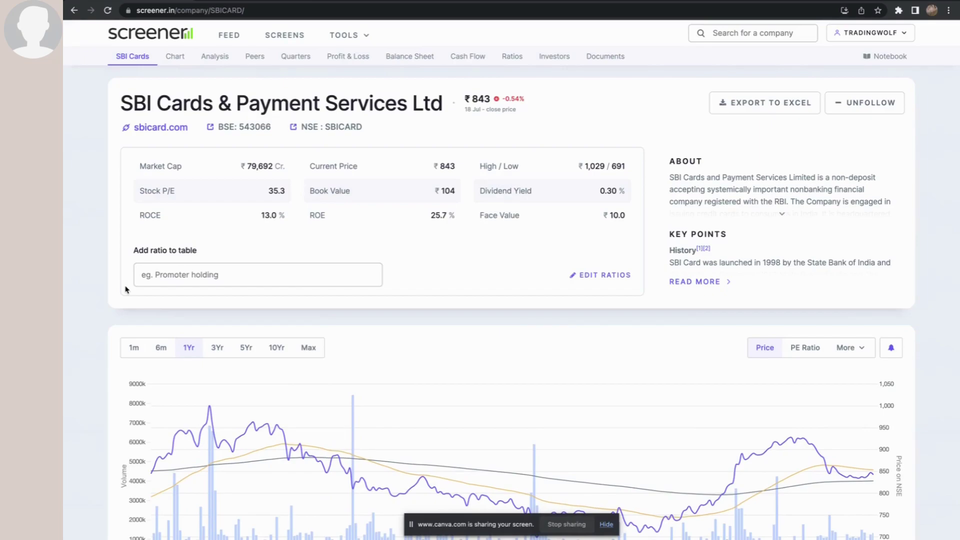
Step: Look over the SBI Cards overview, check its BSE and NSE listing pages, and return to the company page
scroll(126, 289, down, 3)
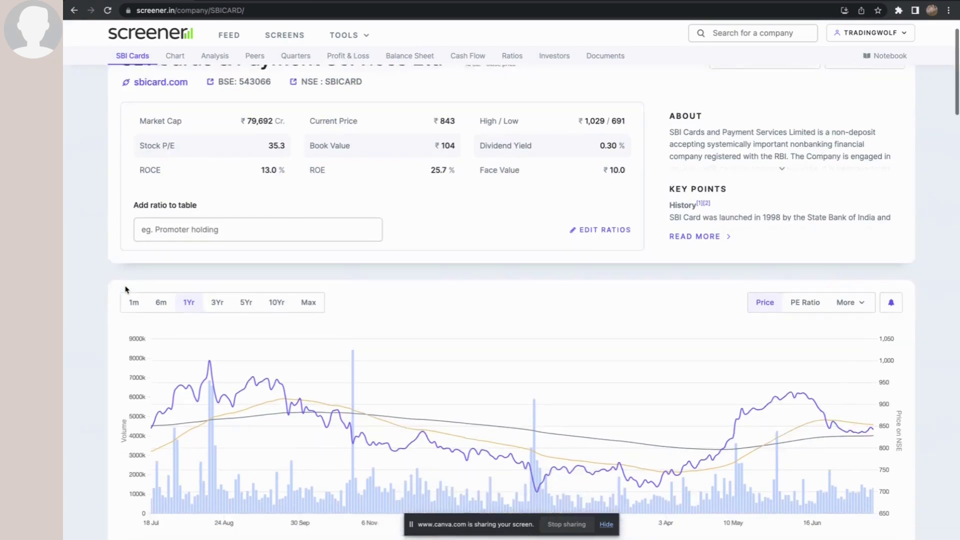
scroll(126, 290, up, 3)
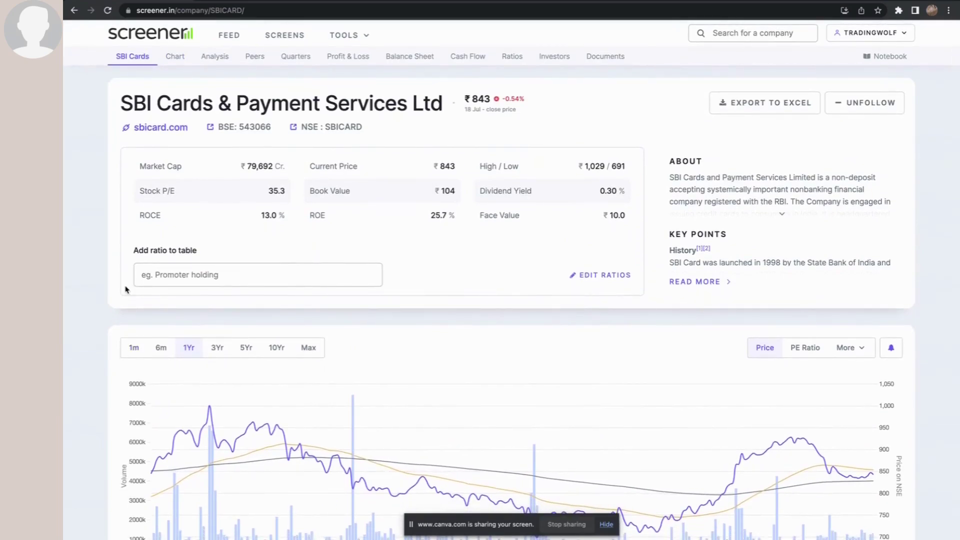
scroll(125, 288, down, 2)
scroll(126, 289, up, 2)
click(256, 131)
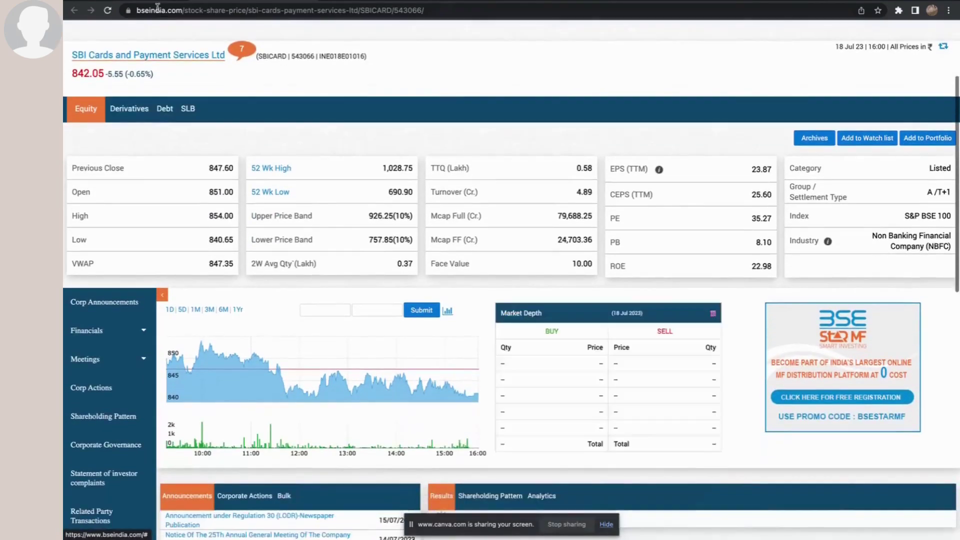
click(154, 1)
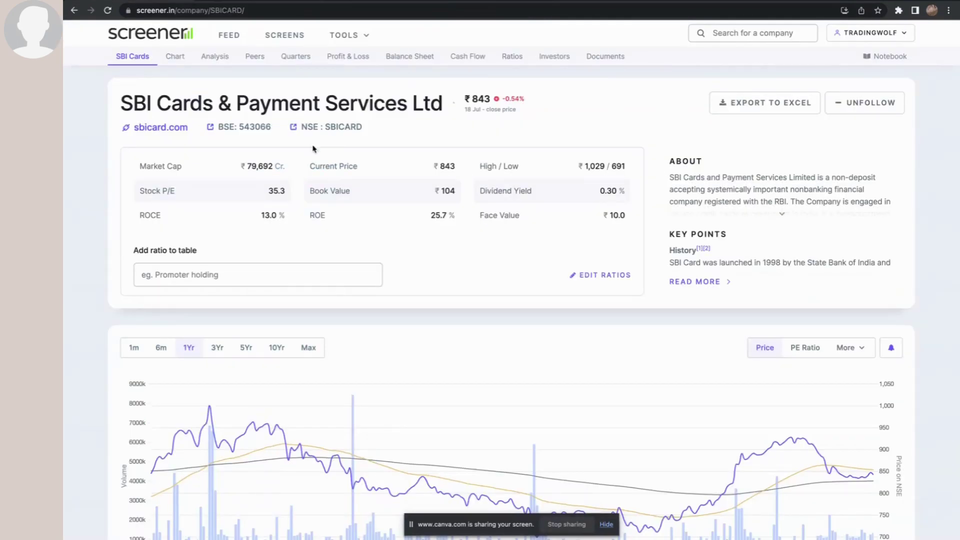
click(323, 127)
click(148, 1)
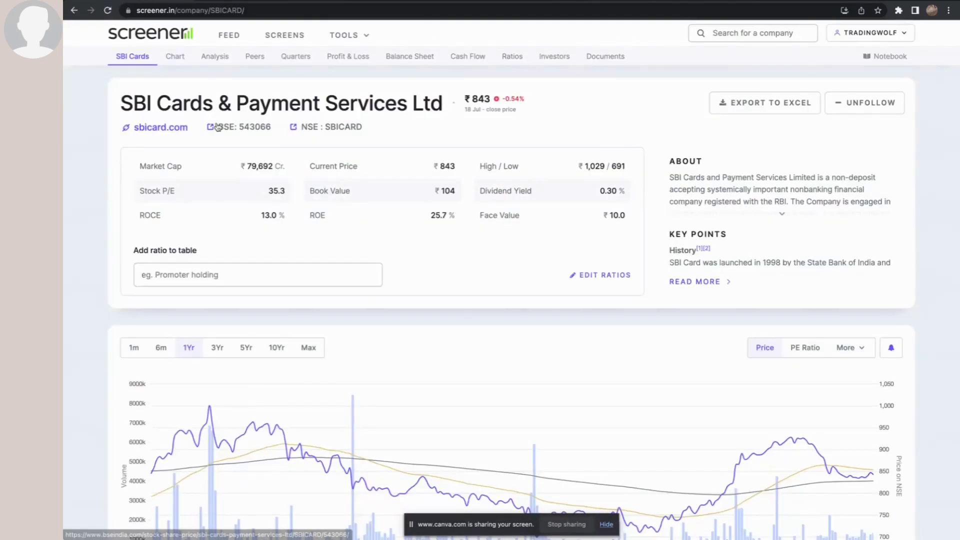
Step: Examine the SBI Cards price chart, peer comparison and quarterly results
click(175, 56)
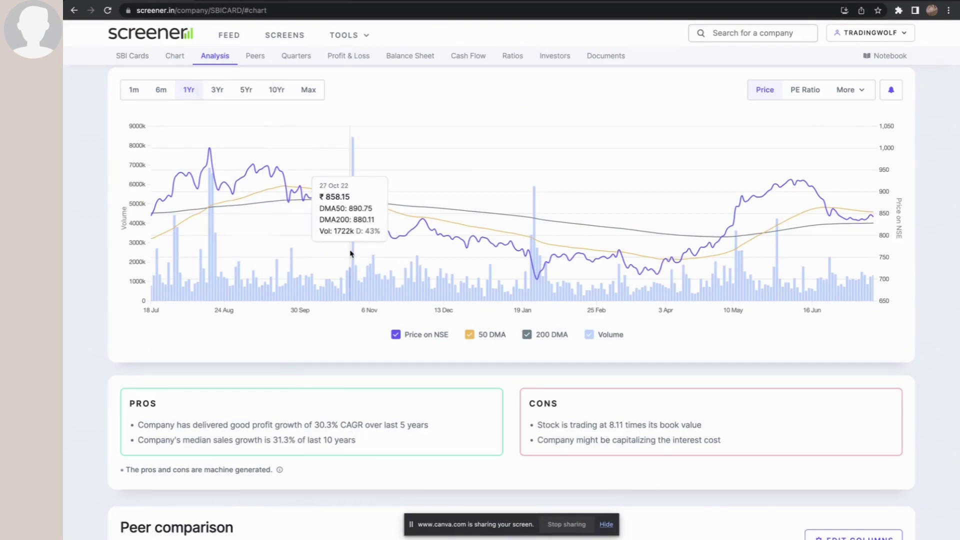
click(254, 56)
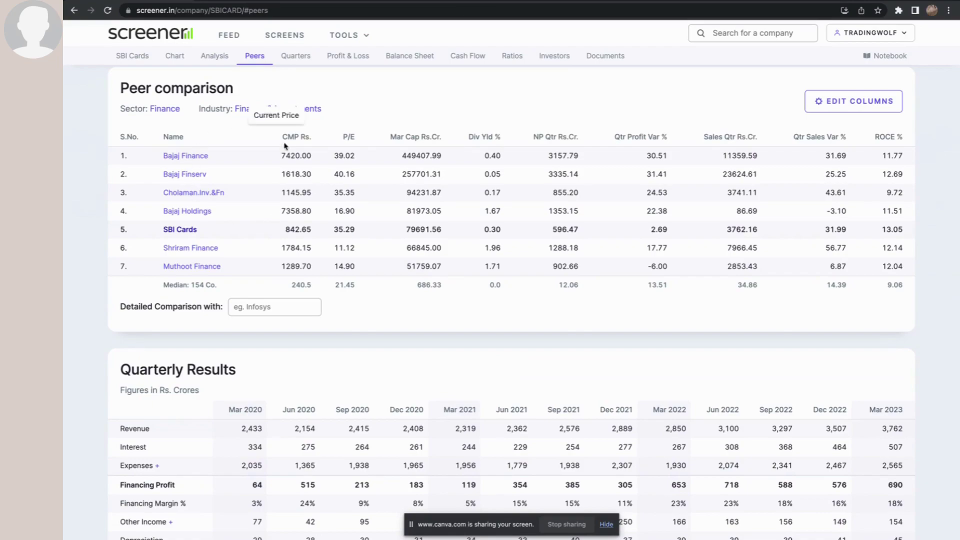
click(296, 57)
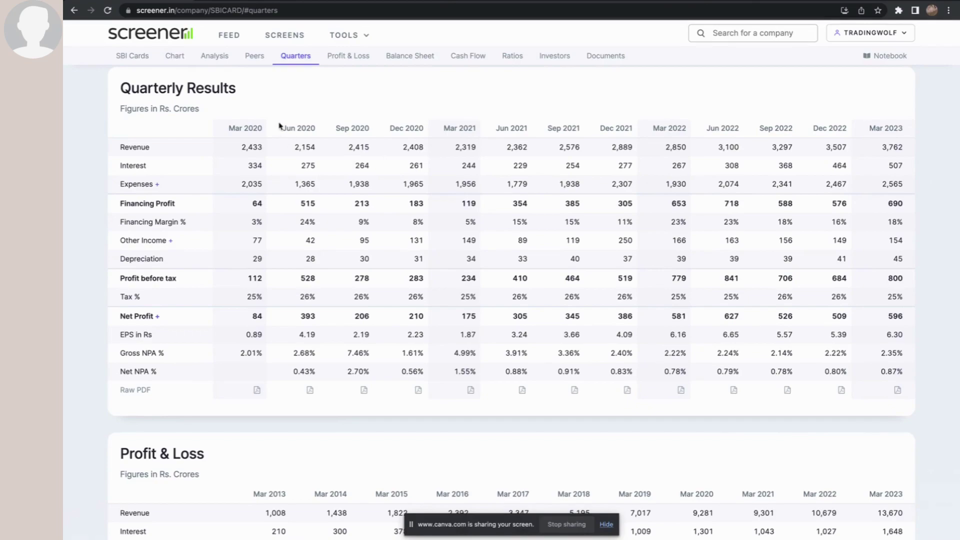
Step: Examine the Profit & Loss statement, highlighting the years 2013 and 2023 in the first and last column headings
click(353, 61)
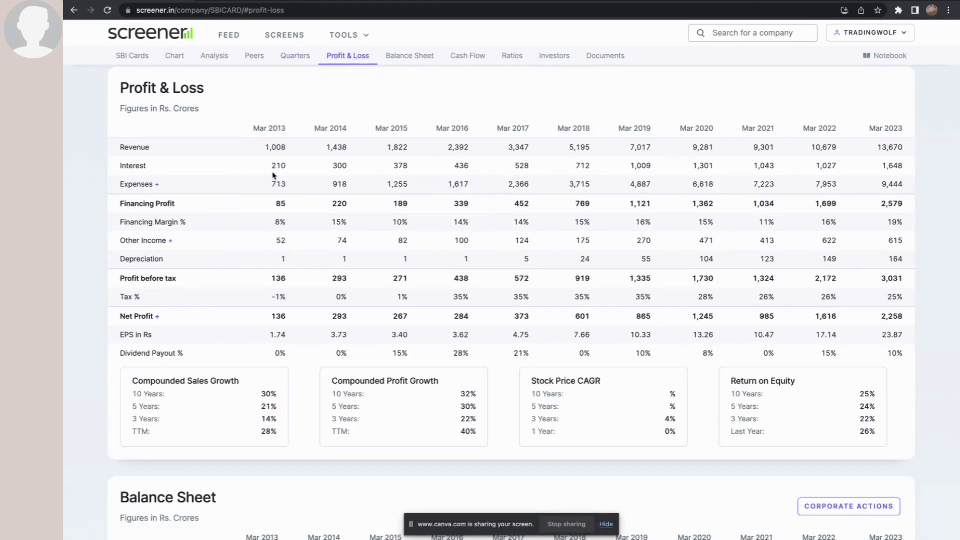
double_click(278, 131)
click(893, 129)
double_click(892, 129)
Step: Examine the company's balance sheet and cash flows, followed by its ratios and shareholding pattern
click(410, 58)
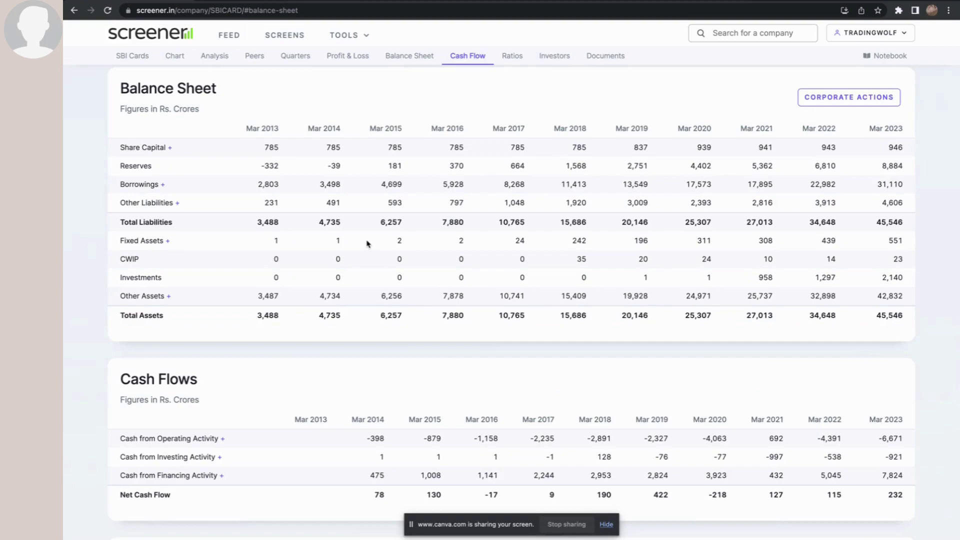
click(507, 57)
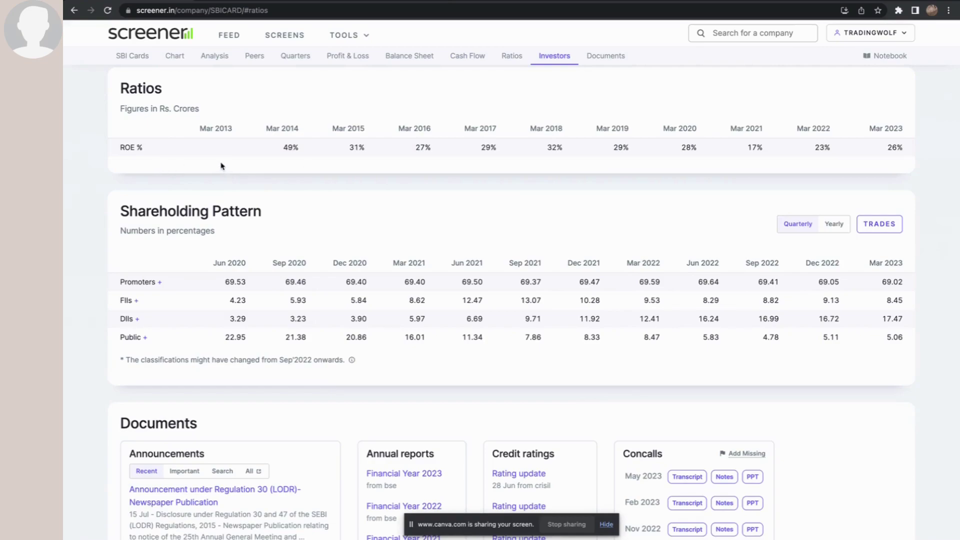
scroll(220, 165, up, 2)
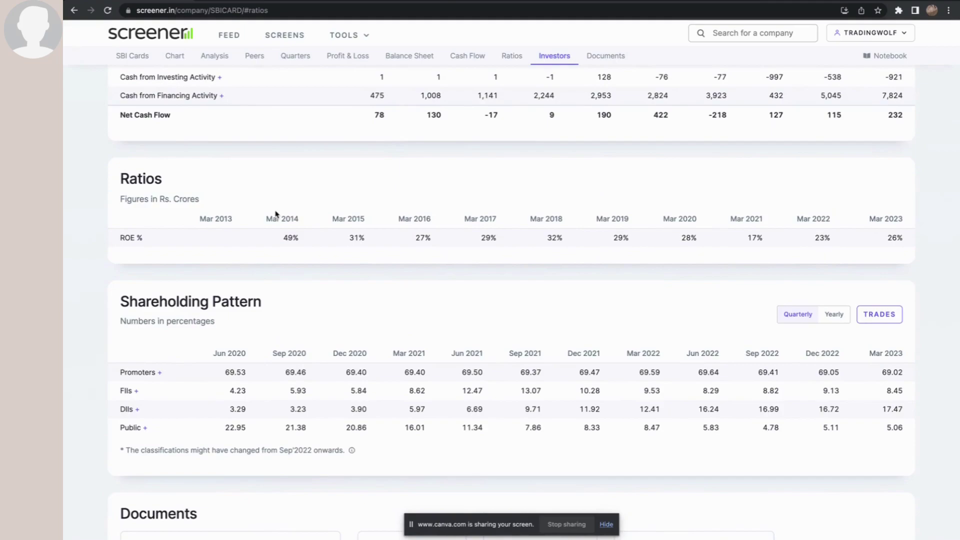
scroll(276, 214, down, 3)
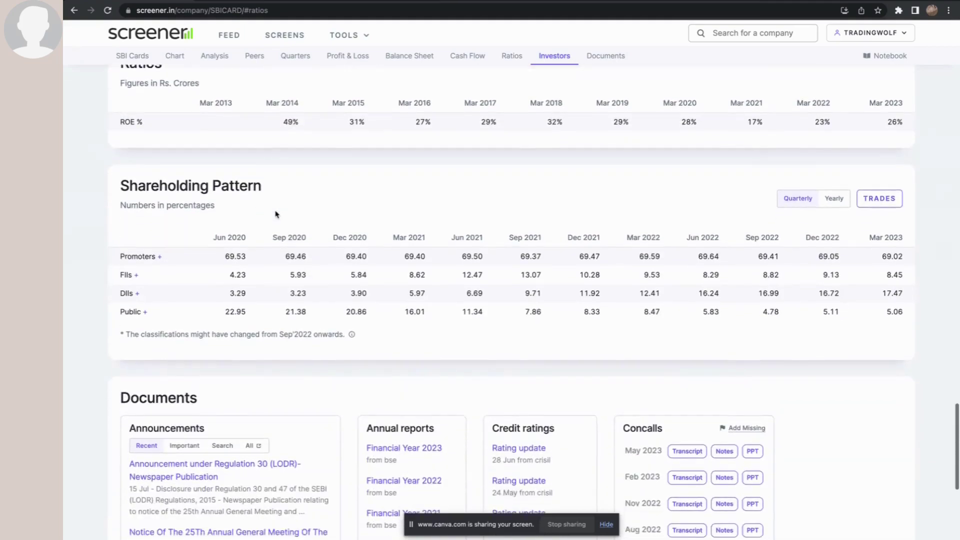
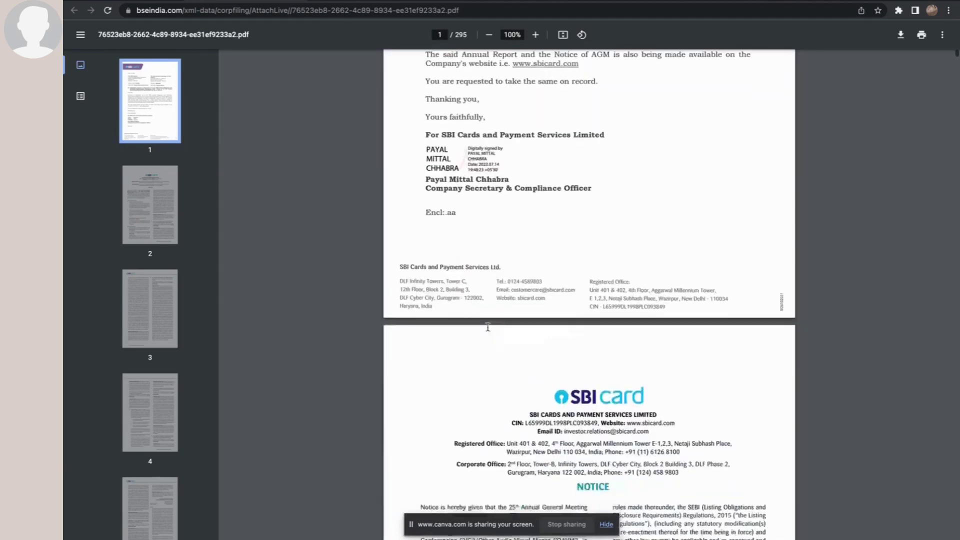
Step: Close the company's PDF filing and go back to the overview and price chart on the SBI Cards page
key(ctrl+w)
scroll(316, 208, up, 12)
scroll(317, 207, up, 15)
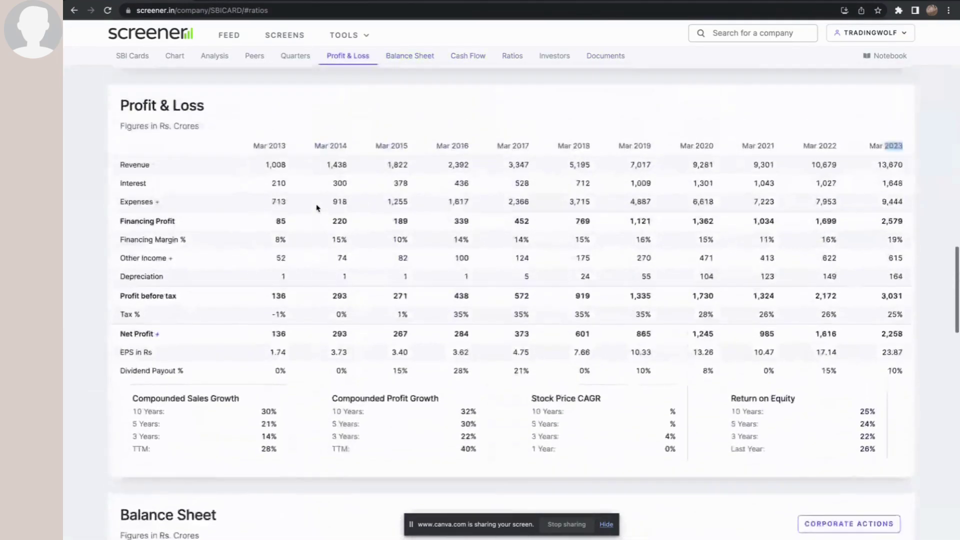
scroll(317, 208, up, 8)
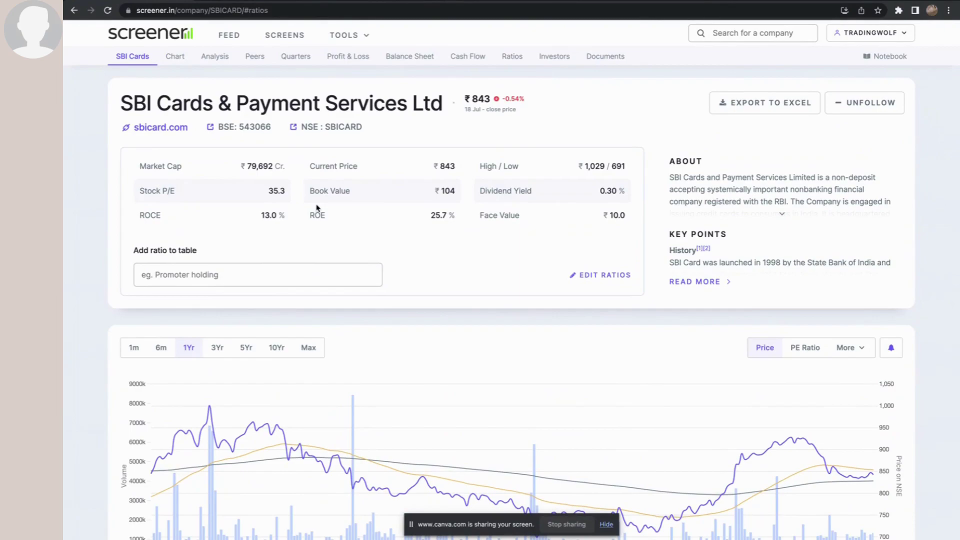
scroll(316, 208, down, 3)
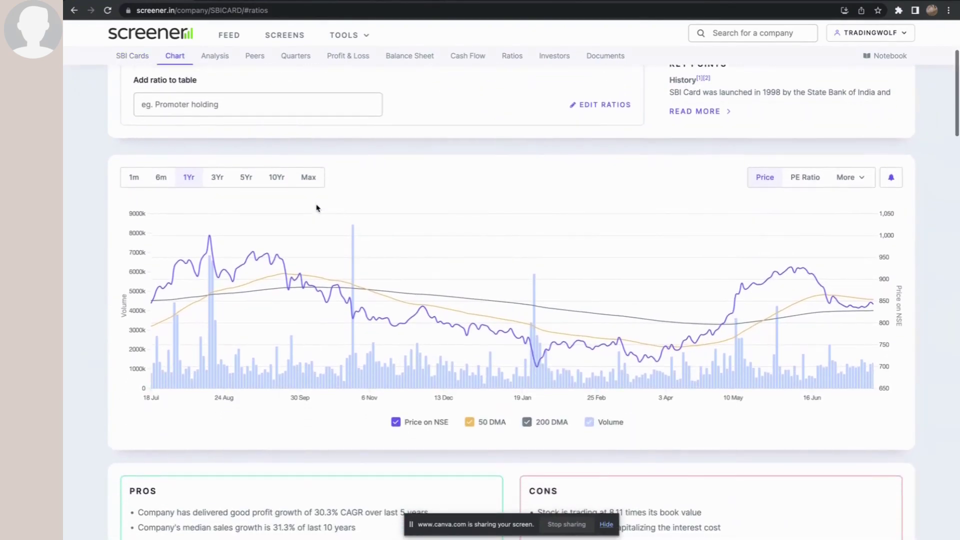
Step: Examine the SBI Cards key ratios, price chart and peer comparison table, and return to the company overview
scroll(316, 208, down, 5)
scroll(316, 208, up, 8)
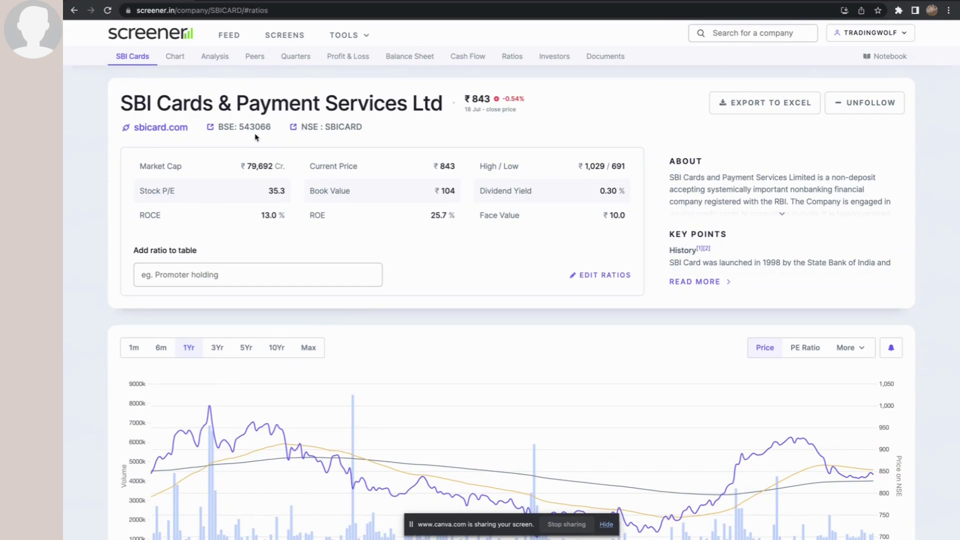
scroll(313, 264, down, 3)
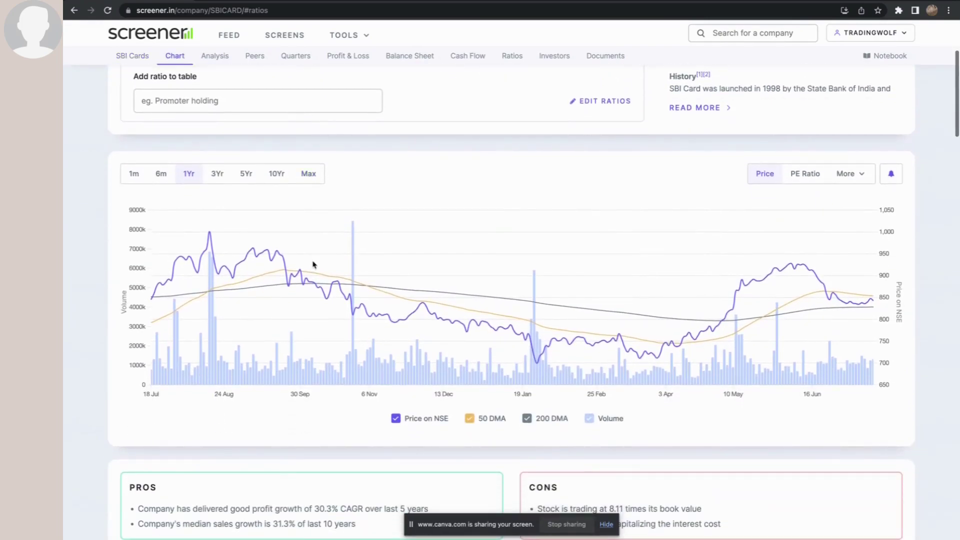
scroll(313, 265, down, 7)
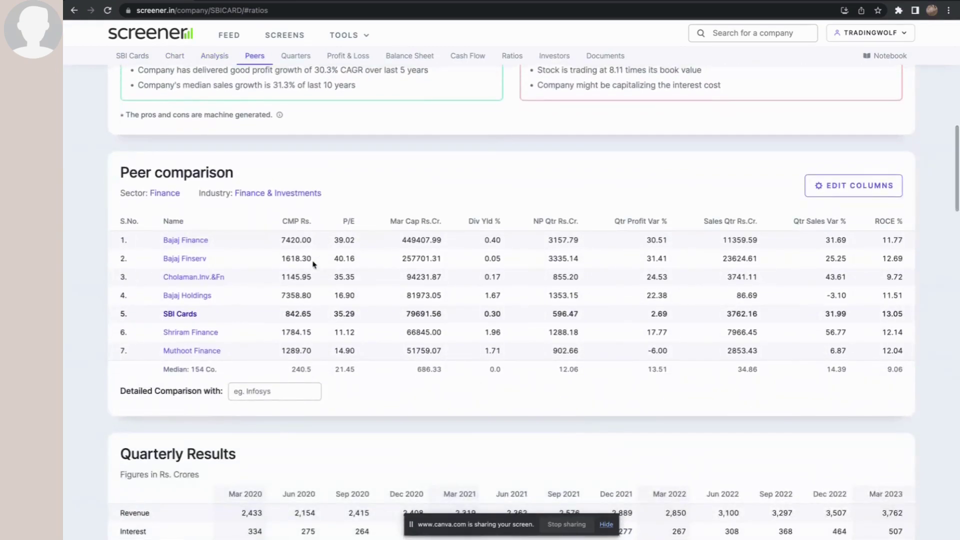
scroll(313, 265, up, 10)
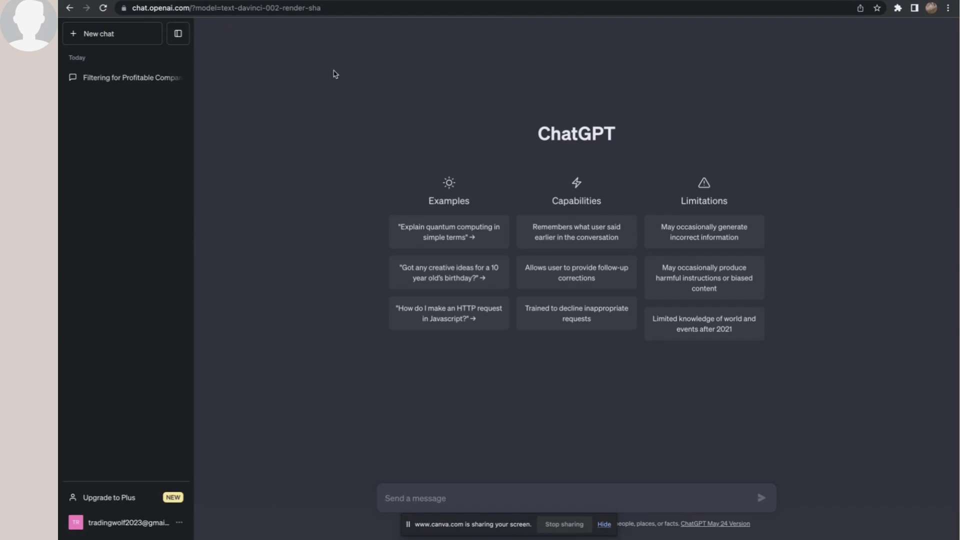
Step: Examine the web address chat.openai.com, and hide the screen-sharing notice to free the ChatGPT message box
click(338, 7)
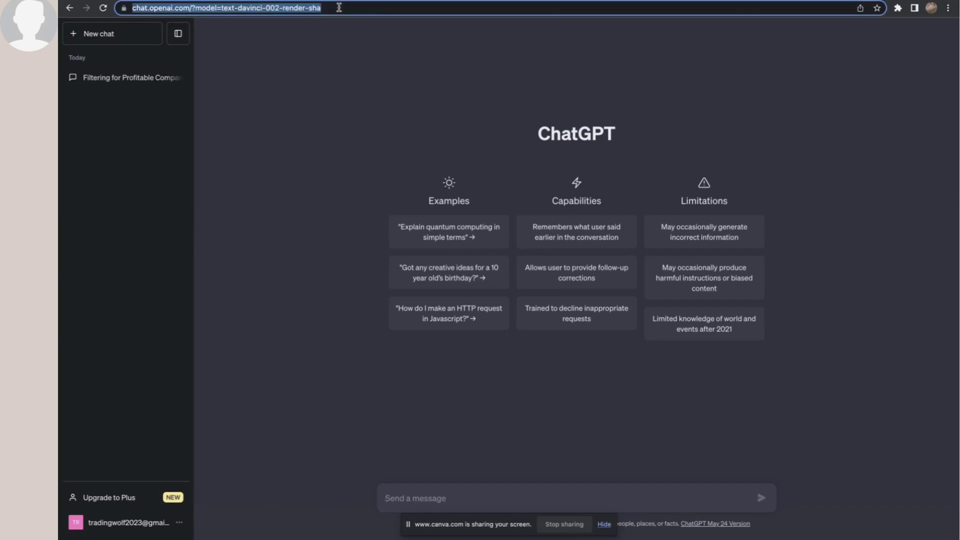
click(195, 8)
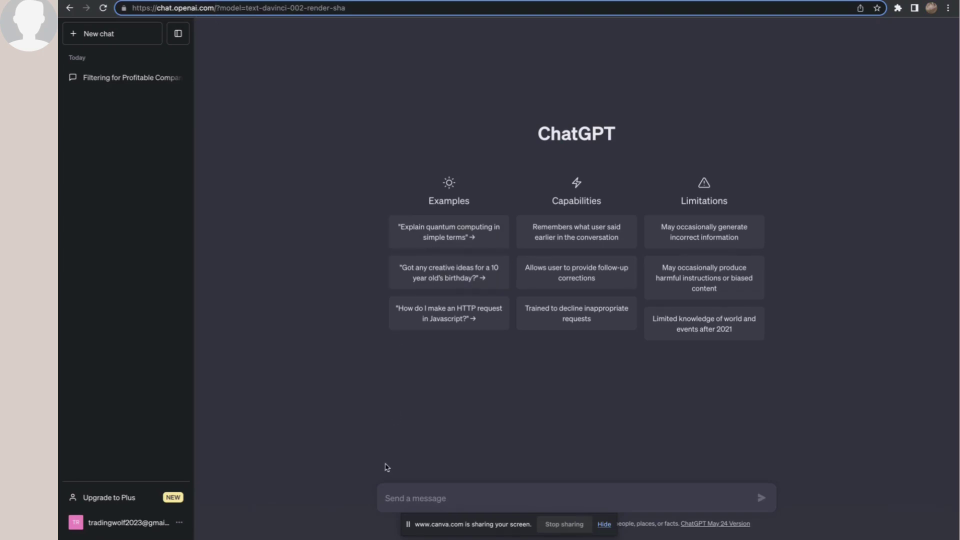
click(605, 528)
click(606, 524)
click(489, 497)
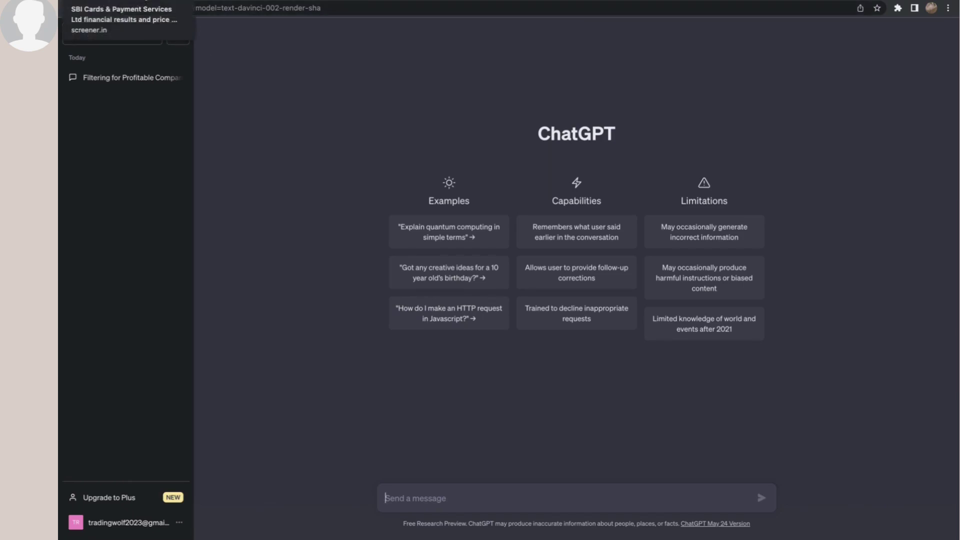
Step: Switch back to Screener, search for "infosys" and open the Infosys Ltd company page
click(123, 0)
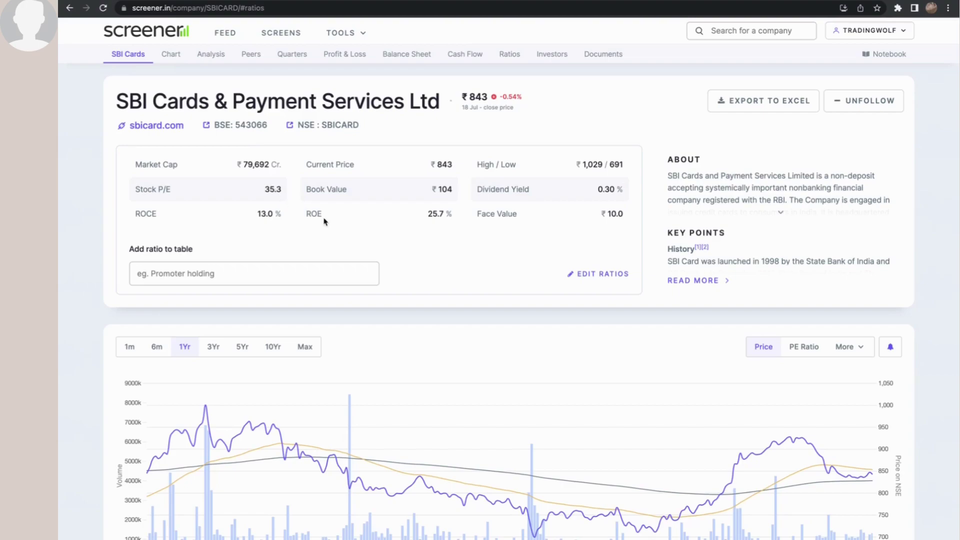
click(725, 32)
text(info)
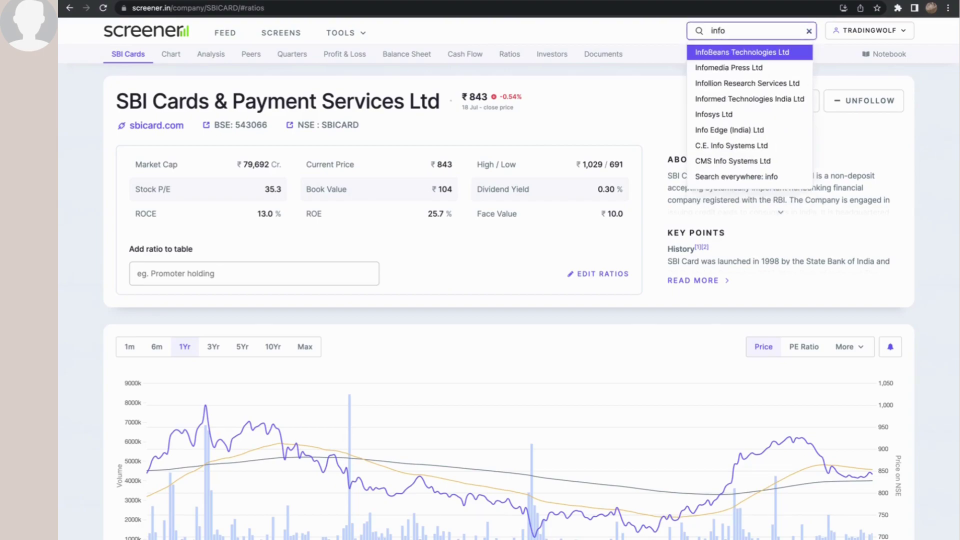
text(sys)
key(Return)
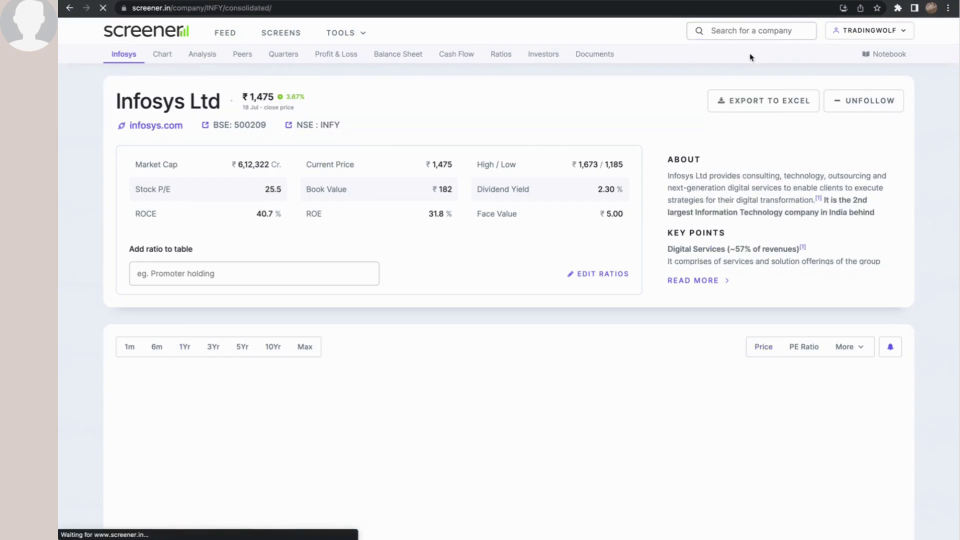
Step: Examine the Infosys price chart and key ratios, highlighting the Market Cap label in the overview
scroll(338, 211, down, 2)
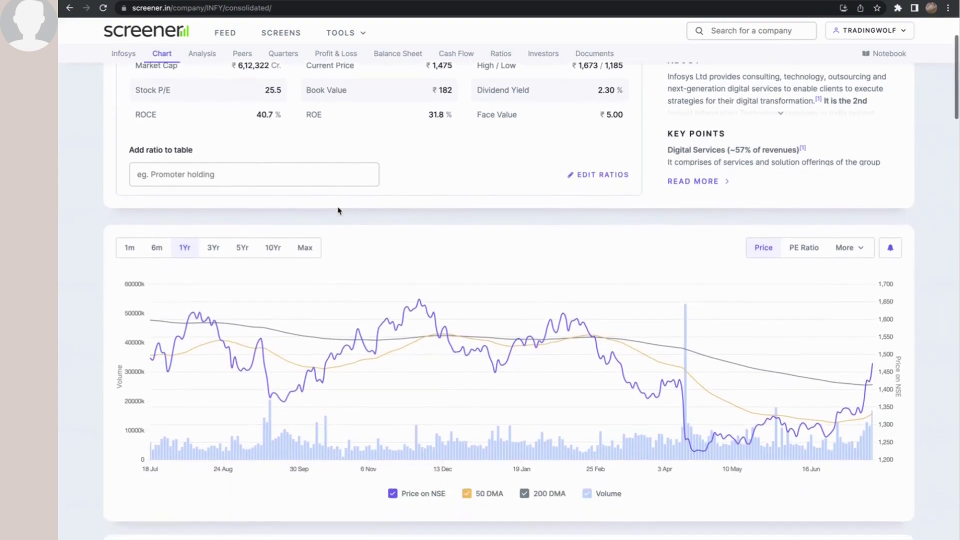
scroll(337, 210, up, 2)
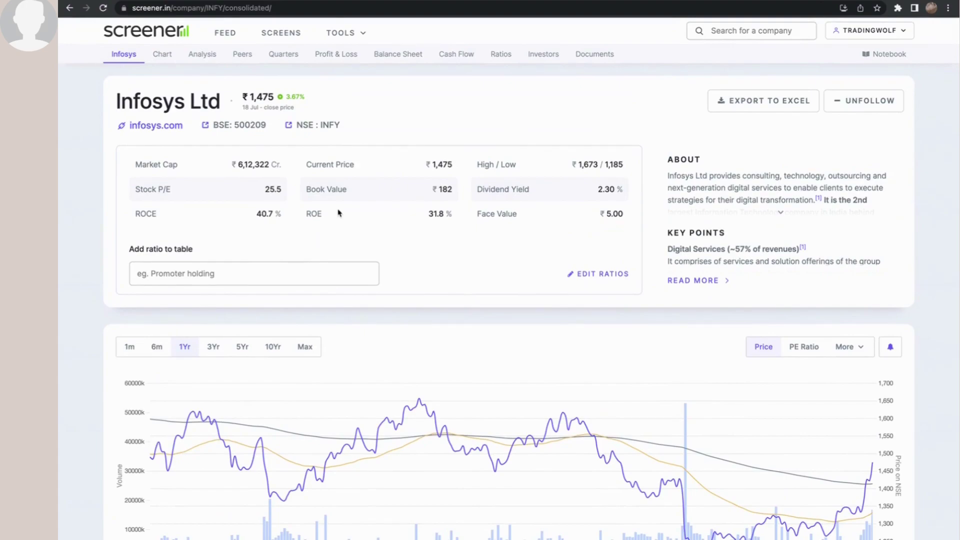
drag(179, 165, 135, 164)
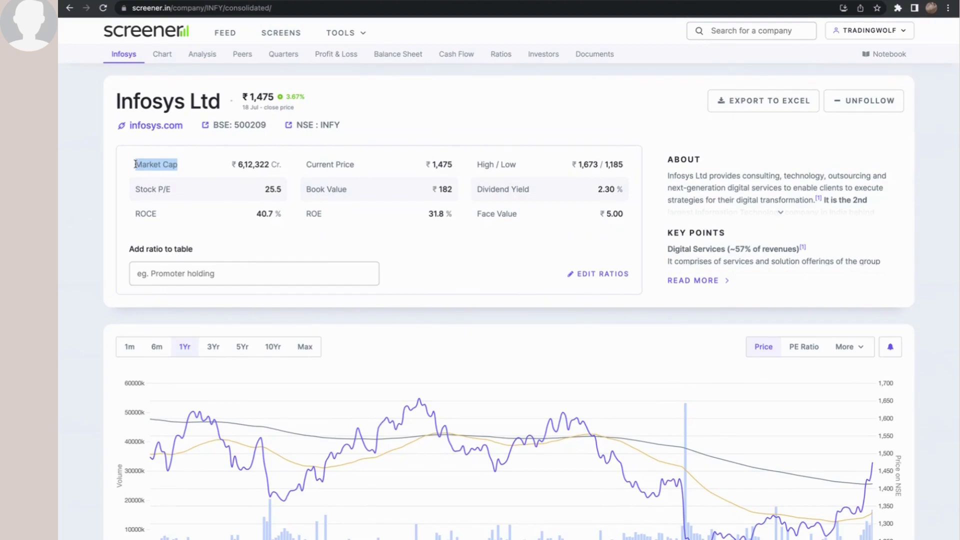
click(200, 170)
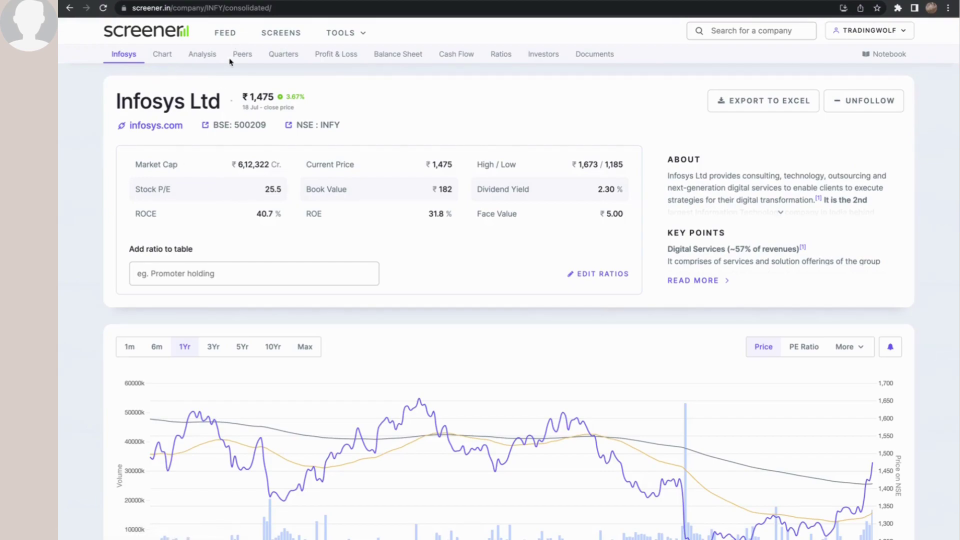
Step: Switch to ChatGPT and send "You are a financial teacher to me, explain me in simple words what does Market Cap mean."
click(239, 2)
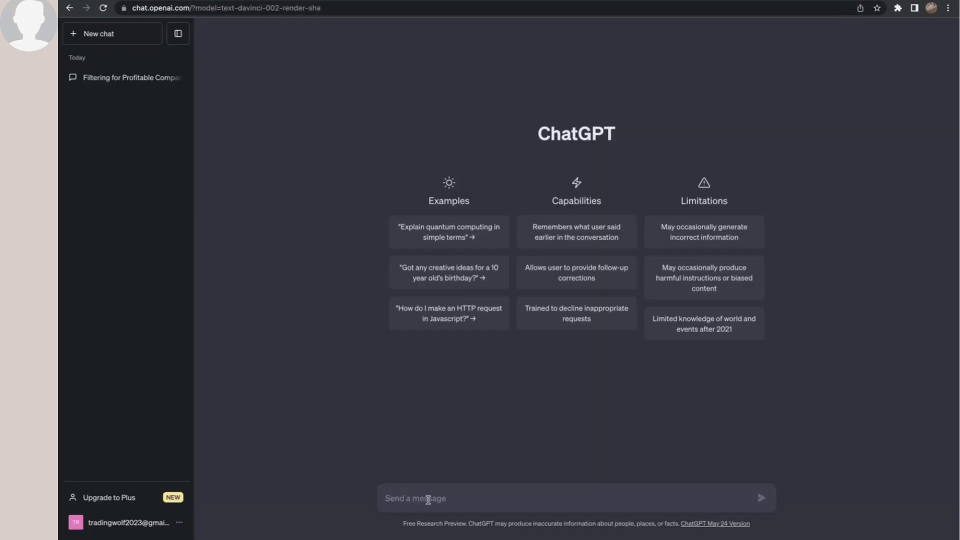
text(Y)
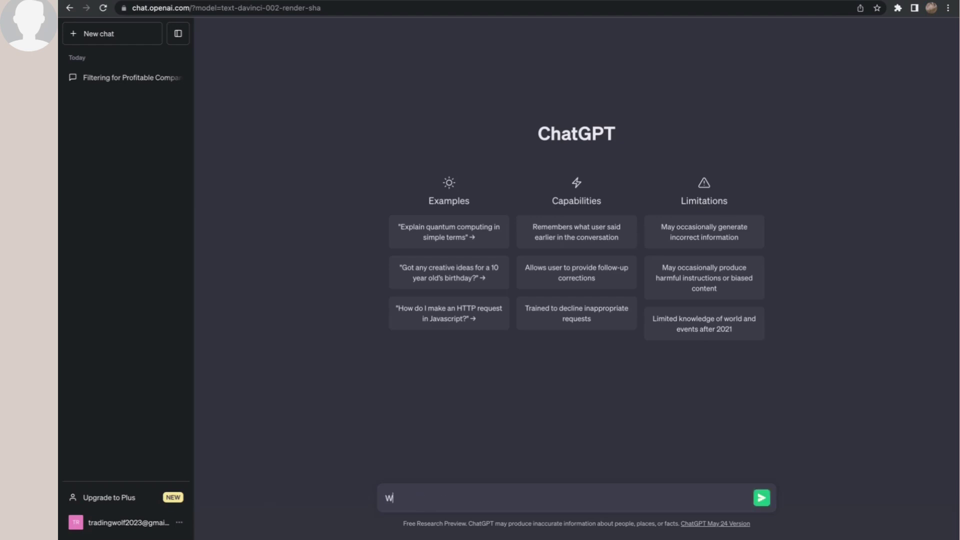
key(BackSpace)
text(You are a financial teacher)
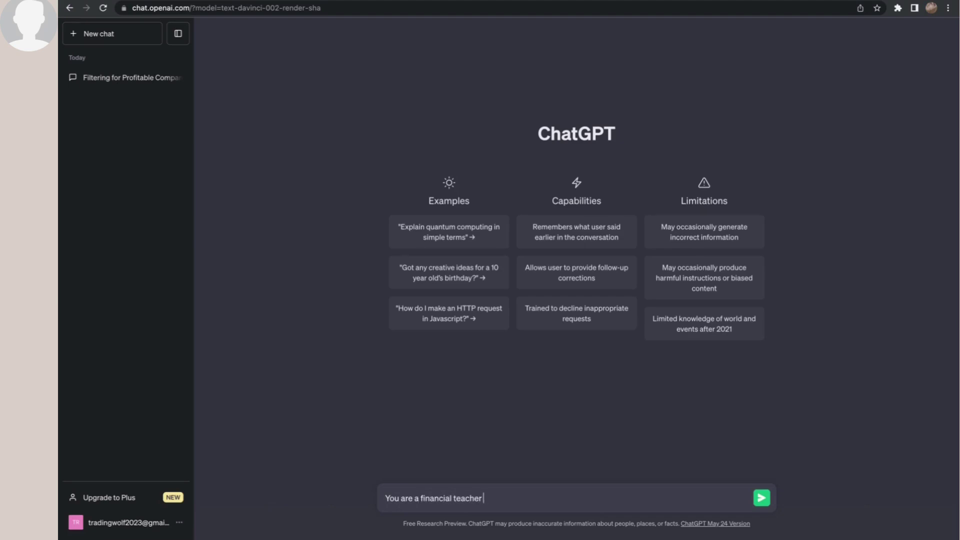
text( to me, explain me in simple words wha)
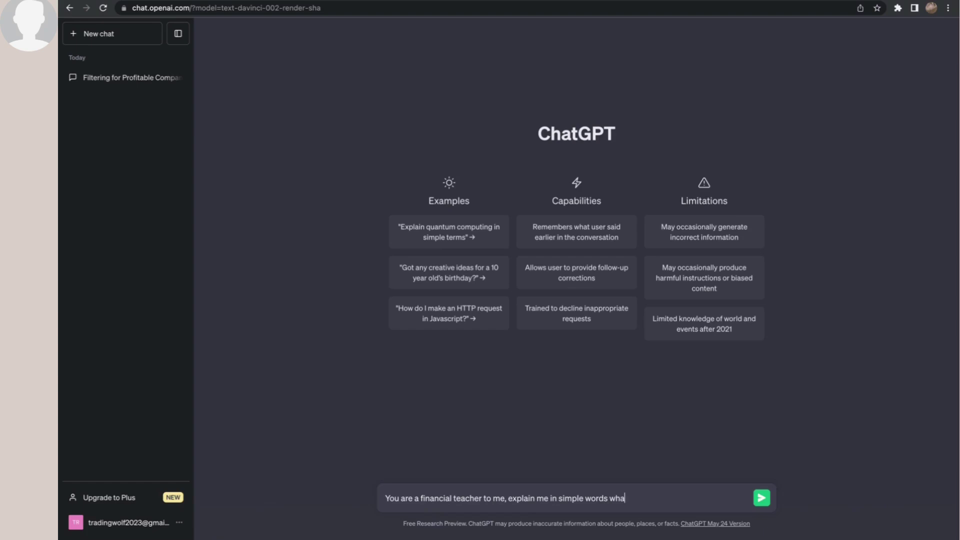
text(t does Market Cap mean.)
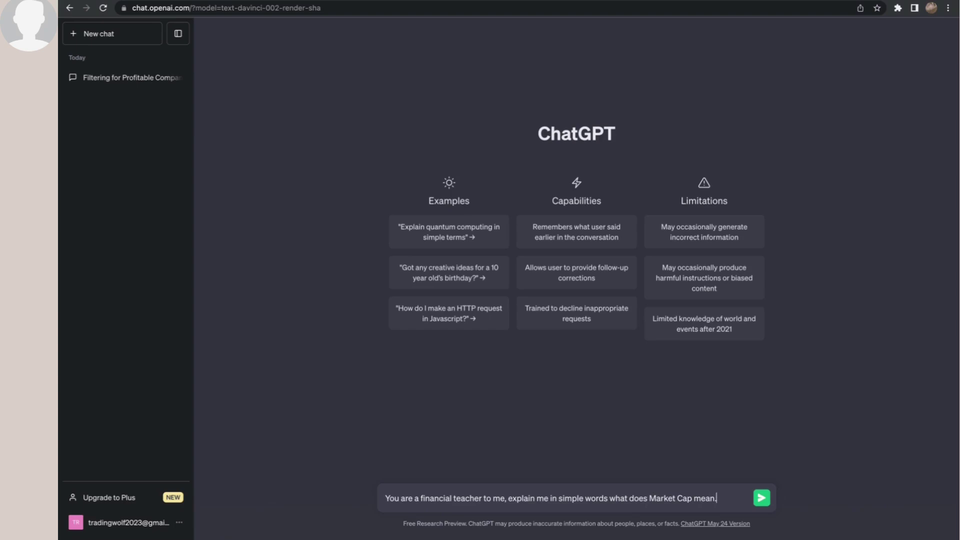
key(Return)
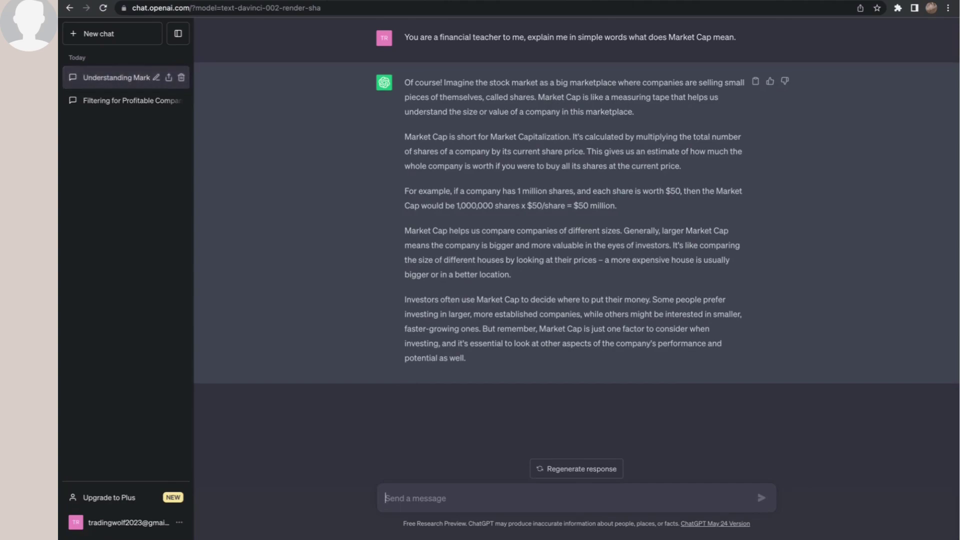
Step: Request a simpler Market Cap explanation by sending "can you simplify it for me"
text(can you simplif)
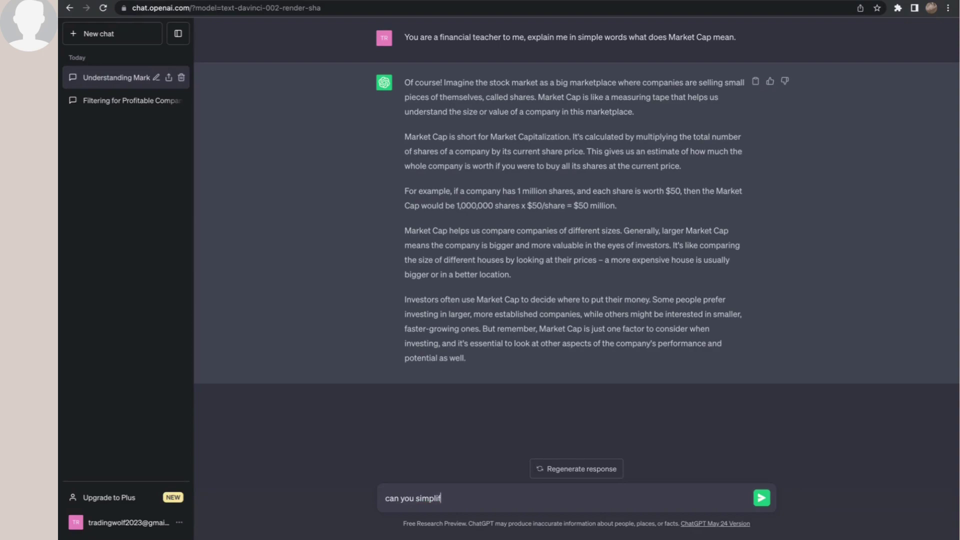
text(y it for me)
key(Return)
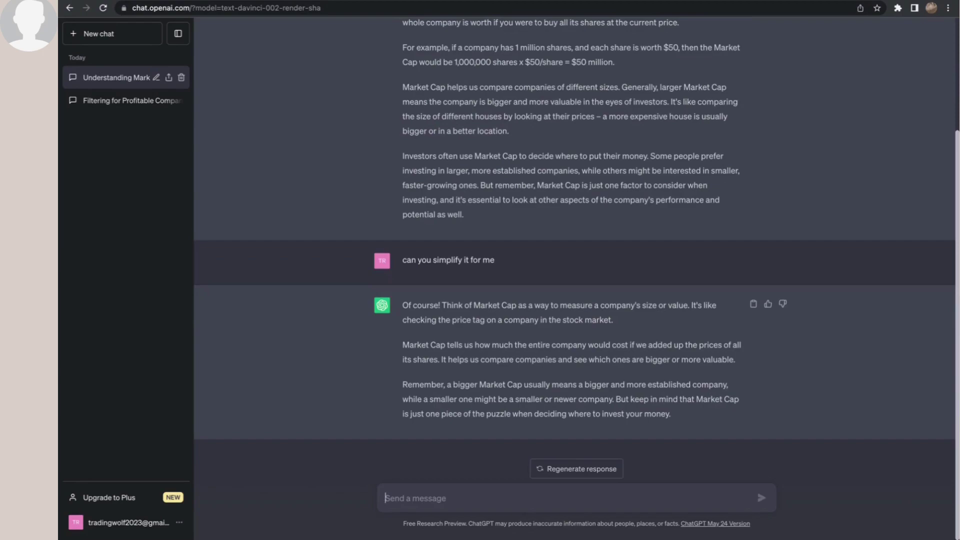
Step: Read the simplified Market Cap answer, highlighting the sentences on the entire company's cost and on its shares
drag(403, 345, 664, 353)
click(700, 358)
double_click(662, 345)
double_click(429, 357)
click(539, 376)
Step: Send "what is formula to computer Market Cap of Infosys" and highlight the Market Cap formula in the answer
text(what is)
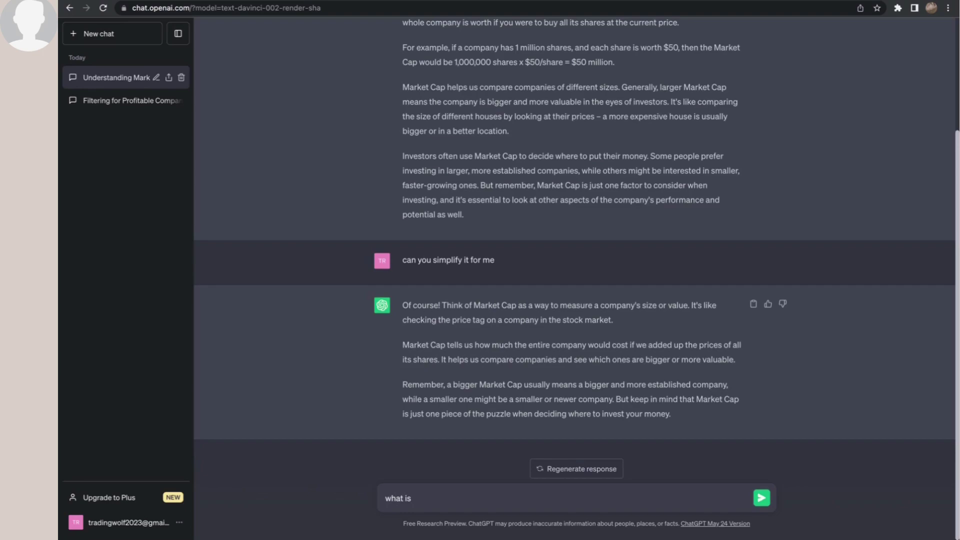
text( formula to computer Market Cap)
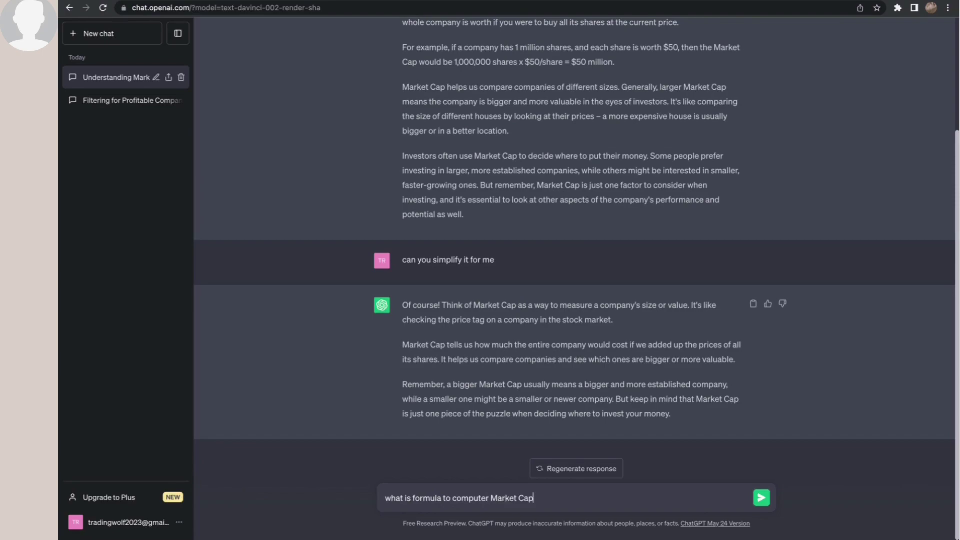
text( of Infosys)
key(Return)
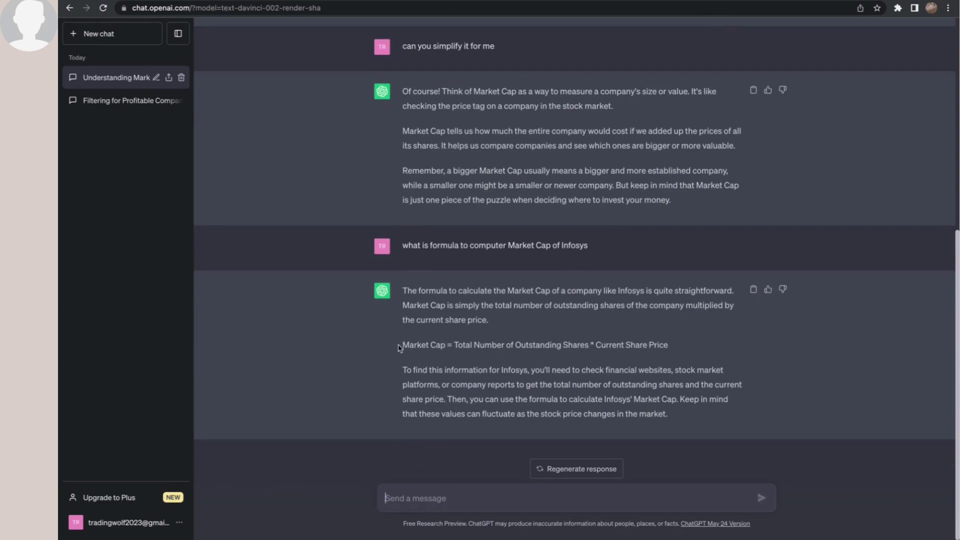
drag(454, 345, 588, 347)
drag(685, 349, 404, 345)
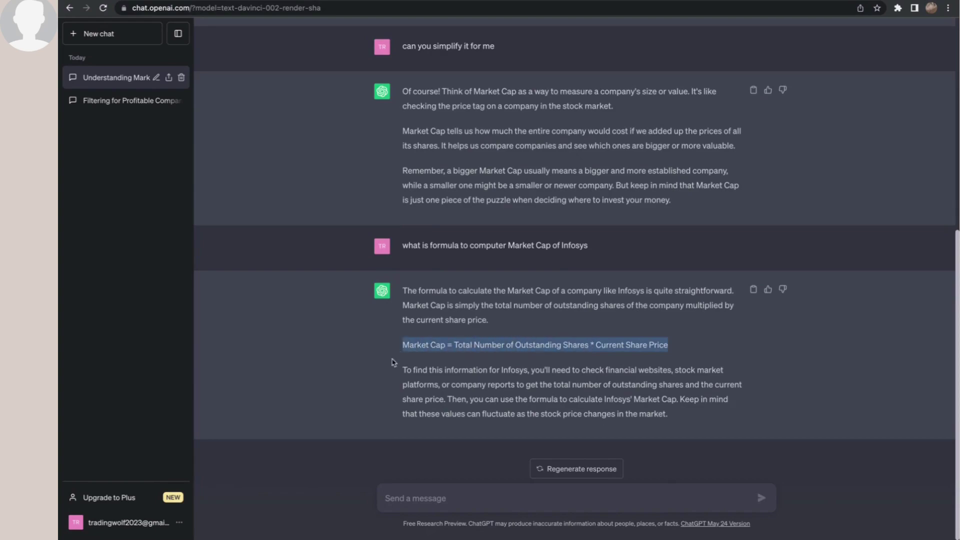
Step: Send the question "how do i make investment decision looking at the Market Cap of infosys"
click(474, 493)
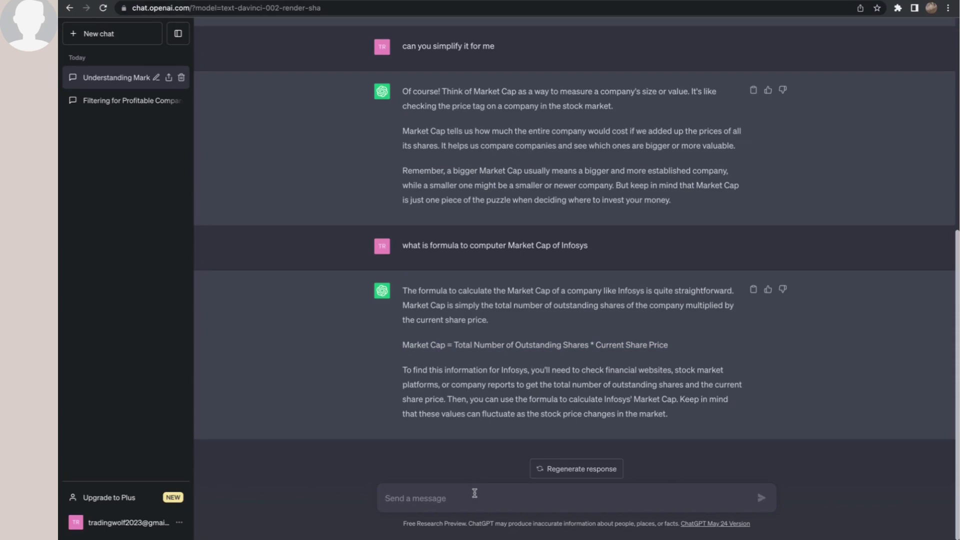
text(how )
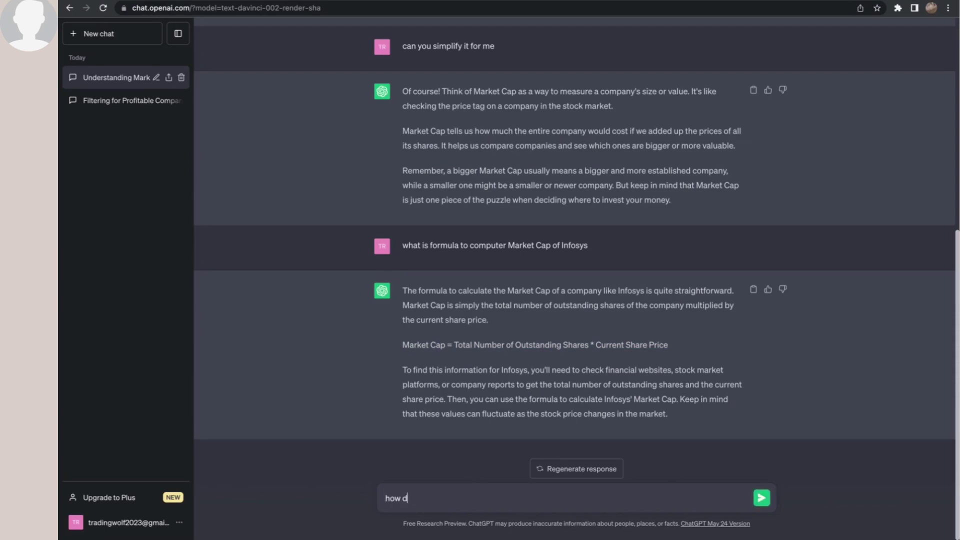
text(do i make investment decision )
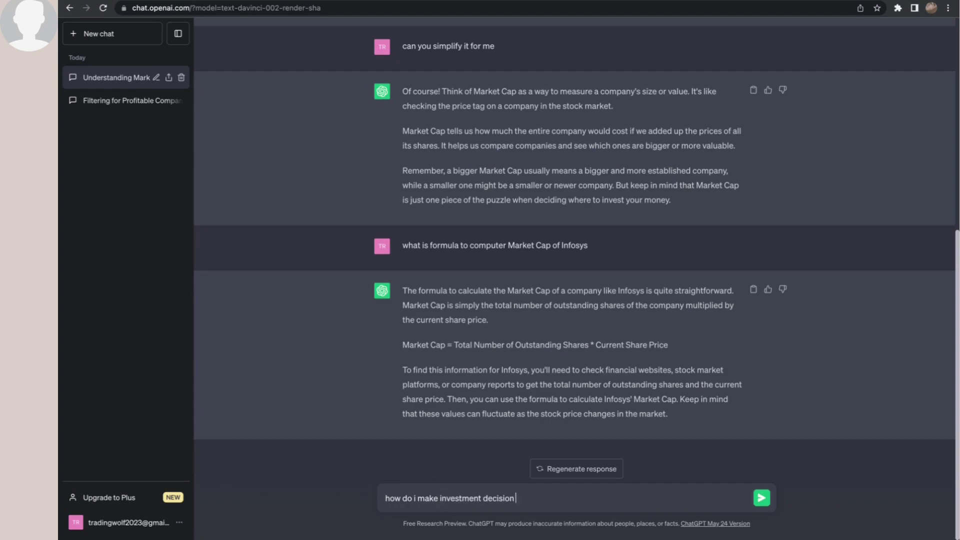
text(looking at the Market Cap of)
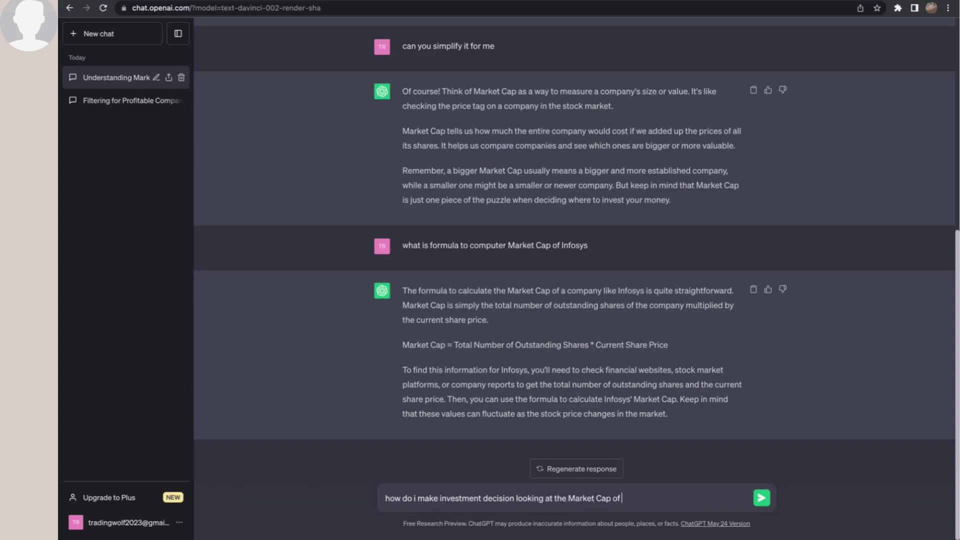
text( infosys)
key(Return)
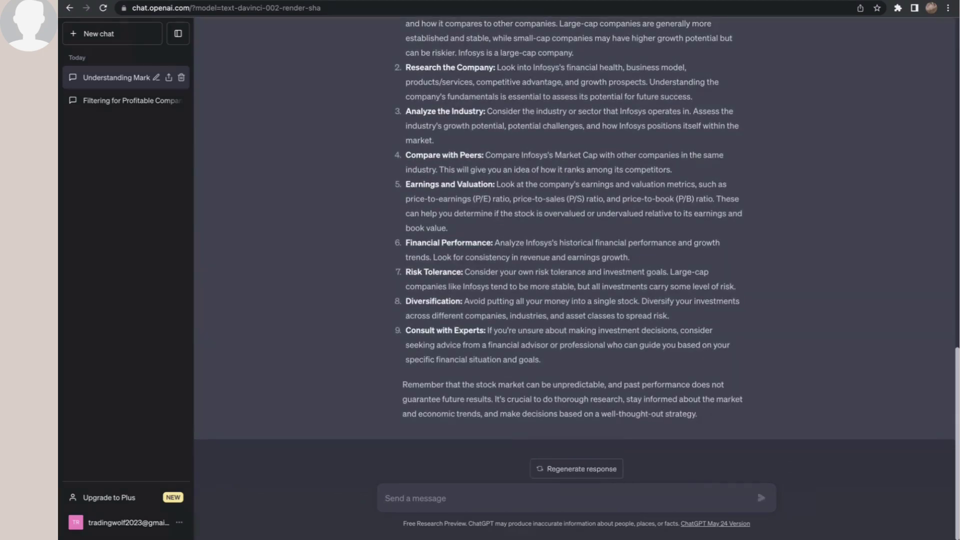
Step: Read the investment decision steps, highlighting "Infosys is a large-cap company." and the Compare with Peers point
scroll(525, 382, up, 3)
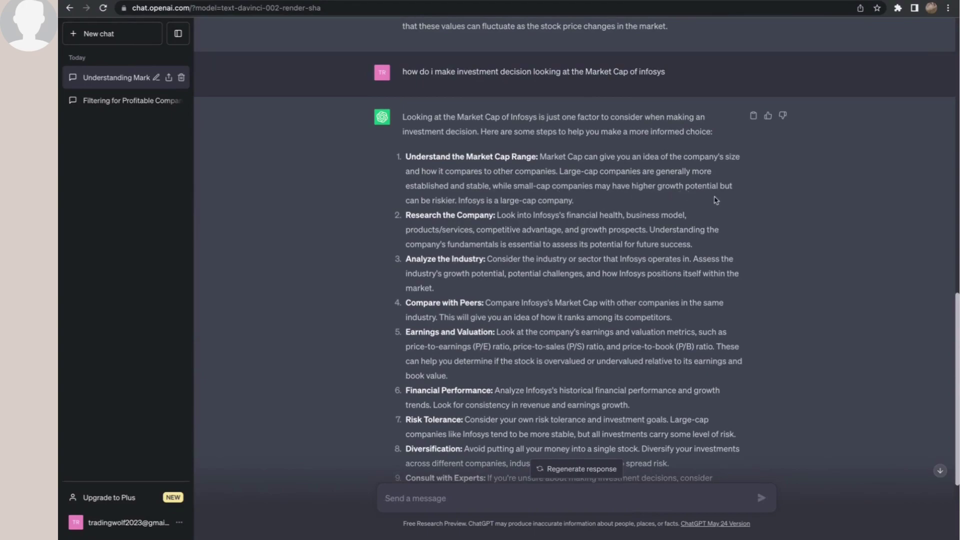
drag(575, 201, 457, 201)
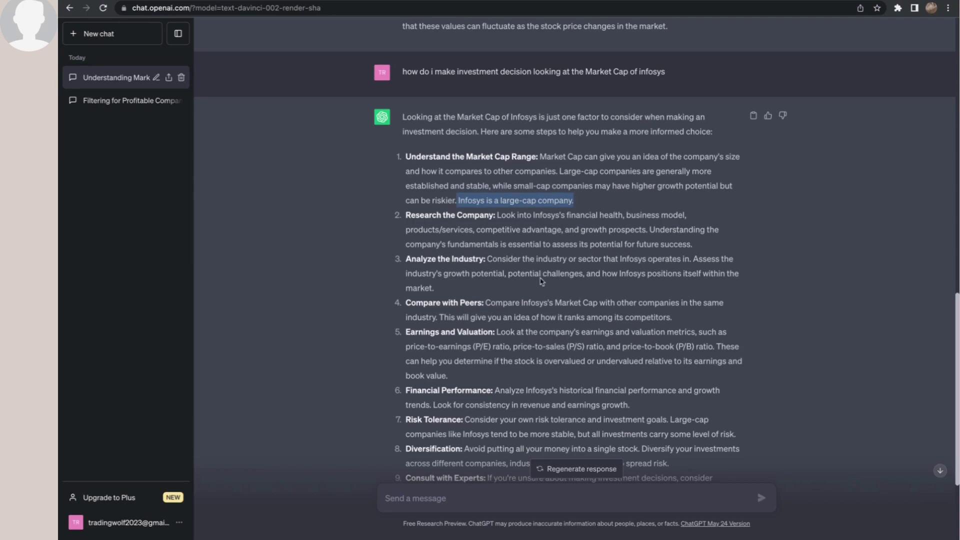
scroll(541, 281, down, 2)
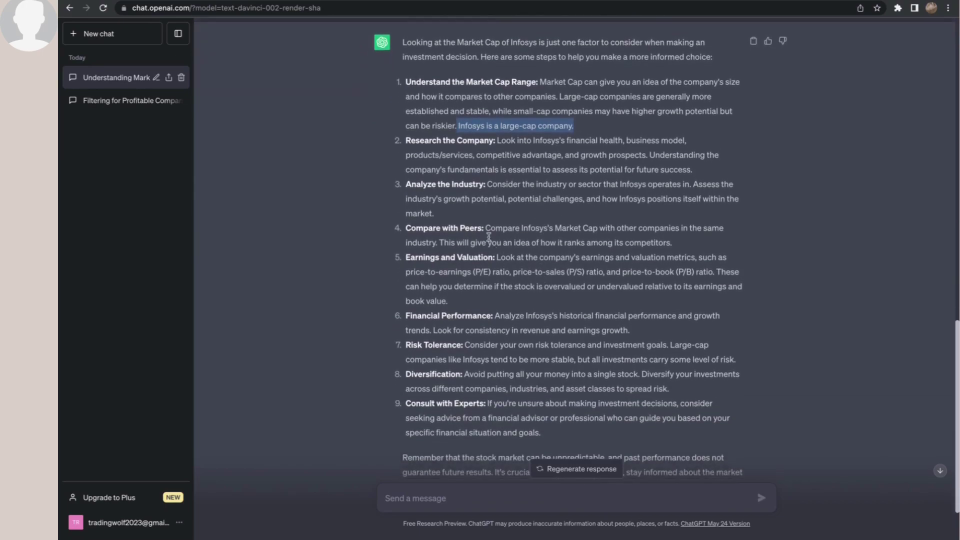
drag(675, 242, 410, 229)
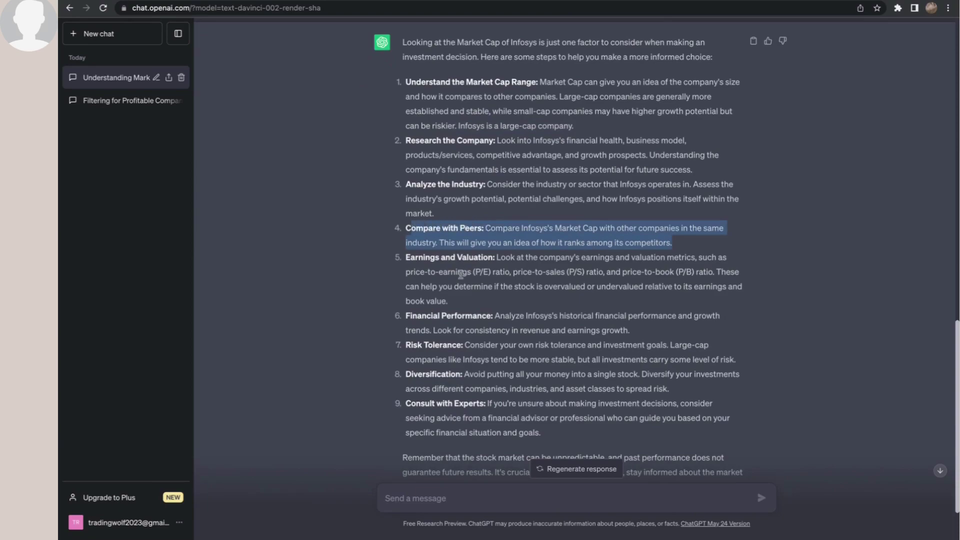
Step: Highlight the Earnings and Valuation point and read through the remaining investment decision steps
drag(448, 301, 405, 255)
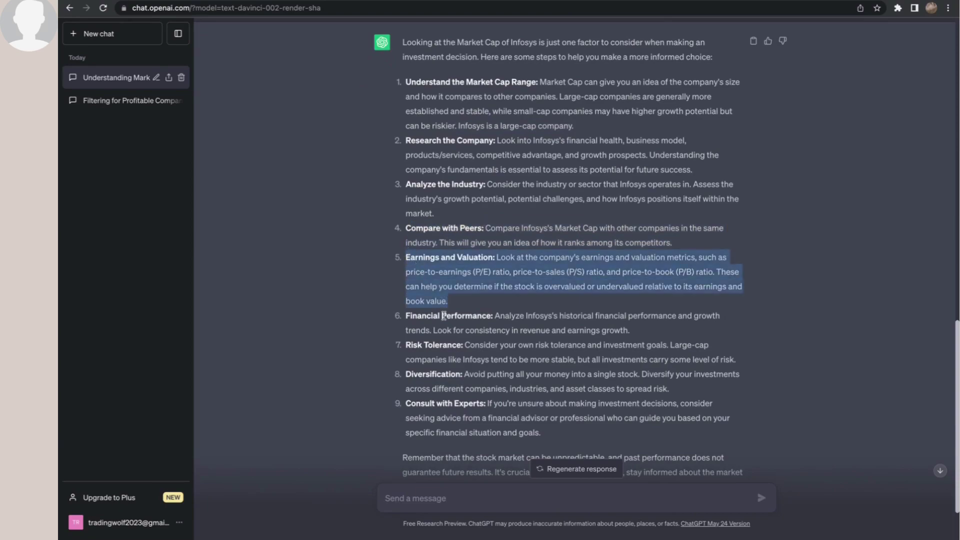
scroll(443, 316, down, 2)
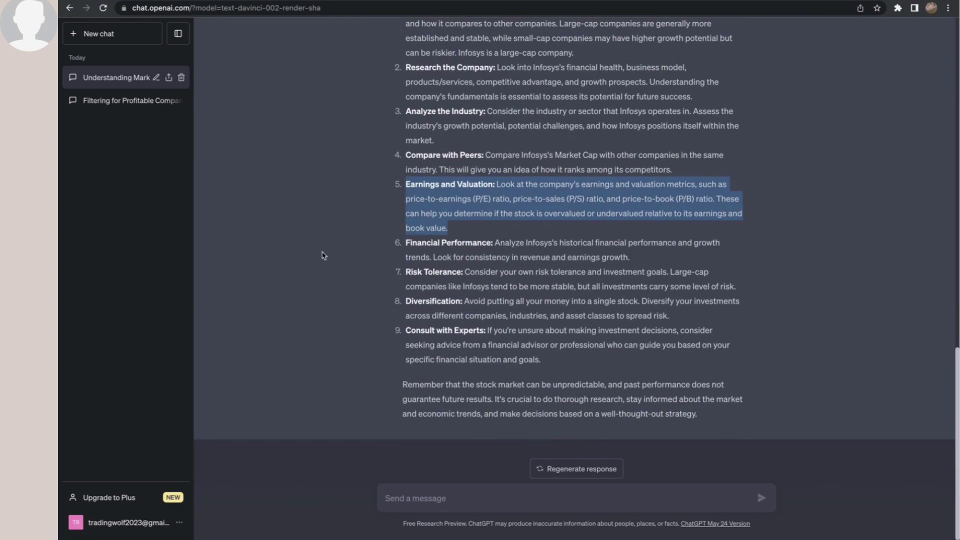
scroll(322, 256, up, 8)
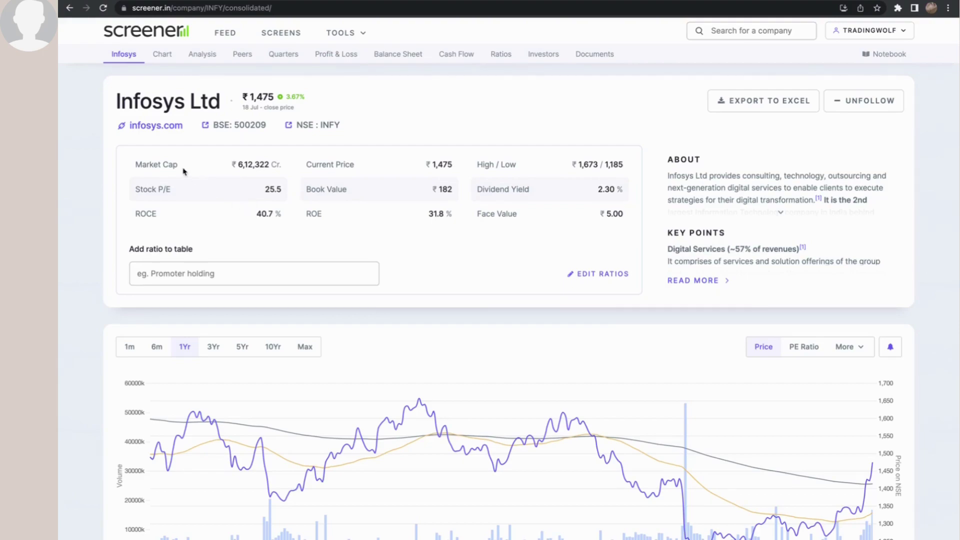
Step: Highlight the Market Cap label on Infosys's Screener page, and review the Market Cap conversation in ChatGPT from its first question
drag(181, 166, 138, 166)
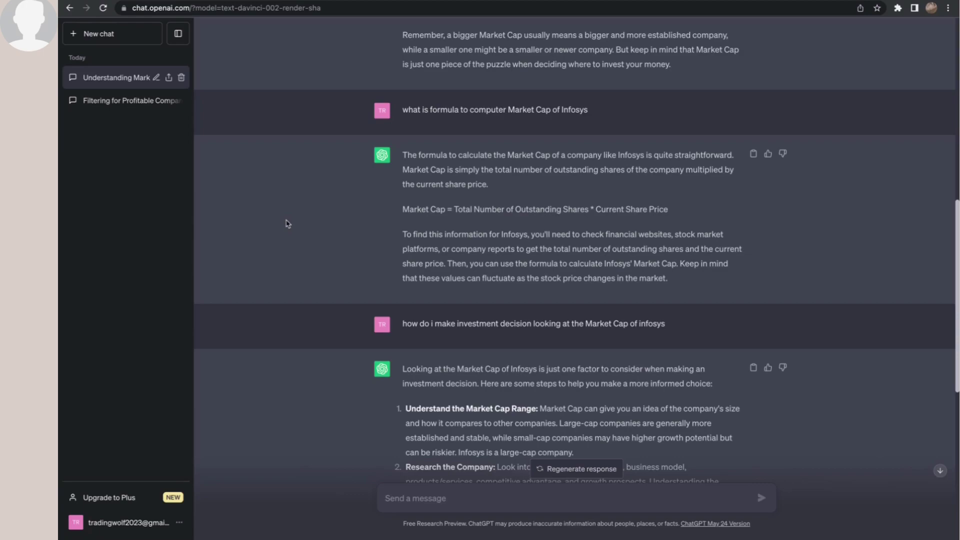
scroll(288, 223, down, 7)
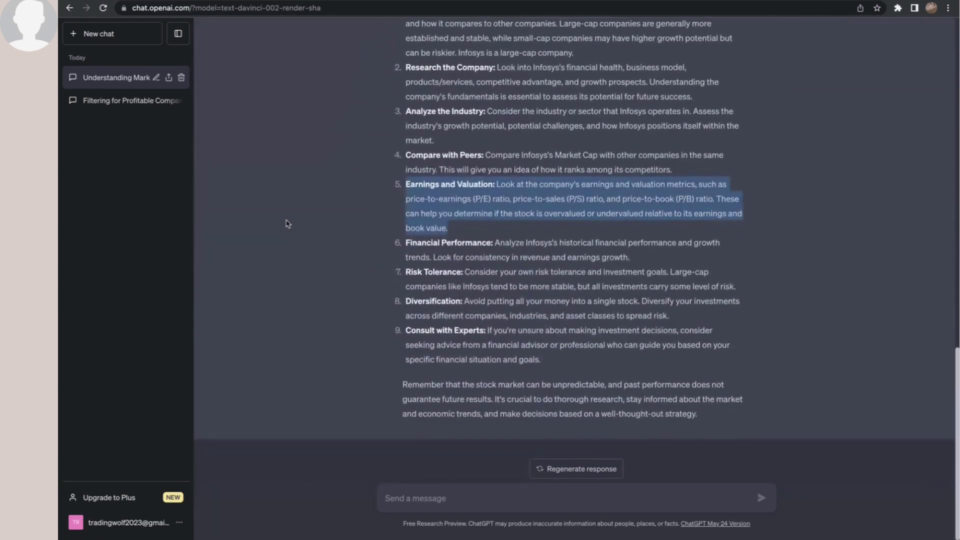
scroll(288, 223, up, 20)
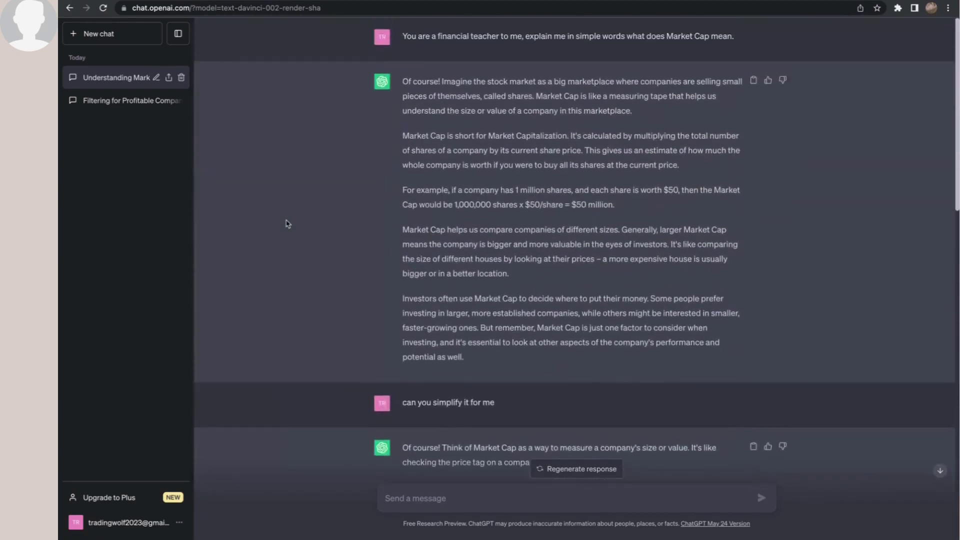
scroll(288, 223, down, 4)
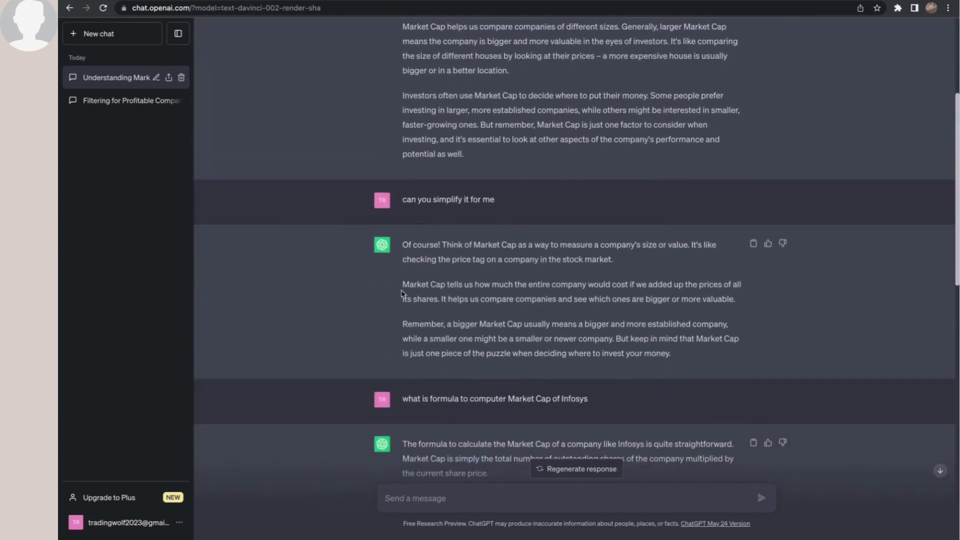
scroll(401, 293, down, 3)
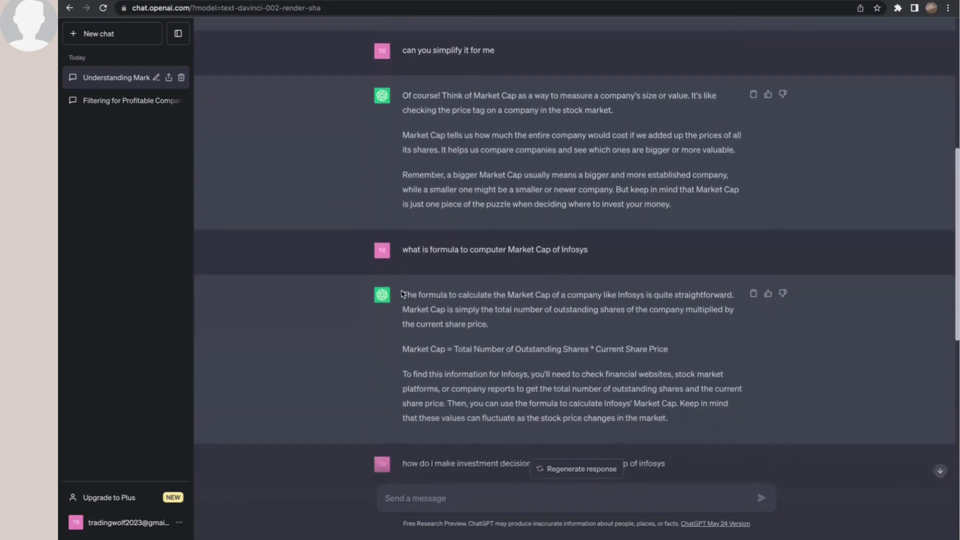
Step: Switch to Infosys's Screener page and highlight the Stock P/E label among the key ratios
click(145, 1)
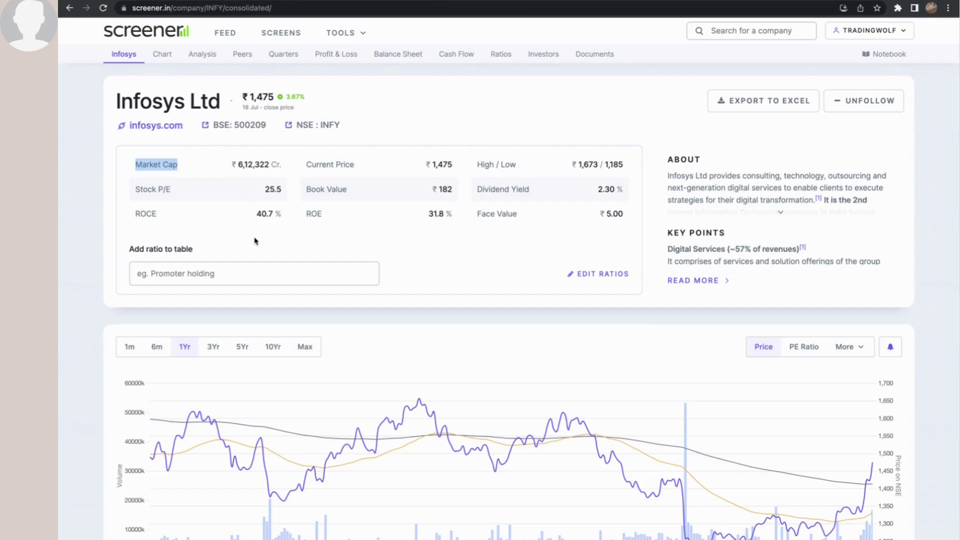
scroll(255, 241, down, 2)
scroll(256, 241, up, 1)
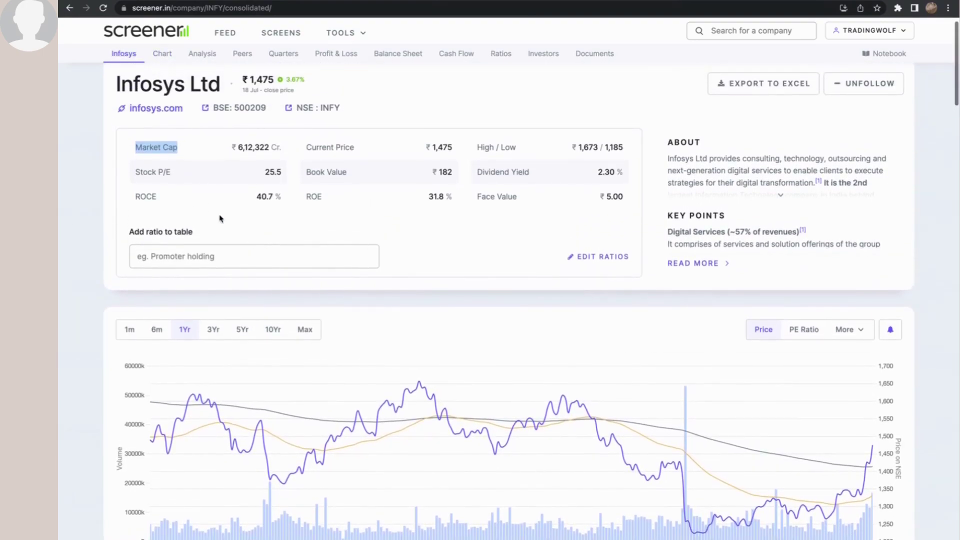
drag(178, 175, 135, 174)
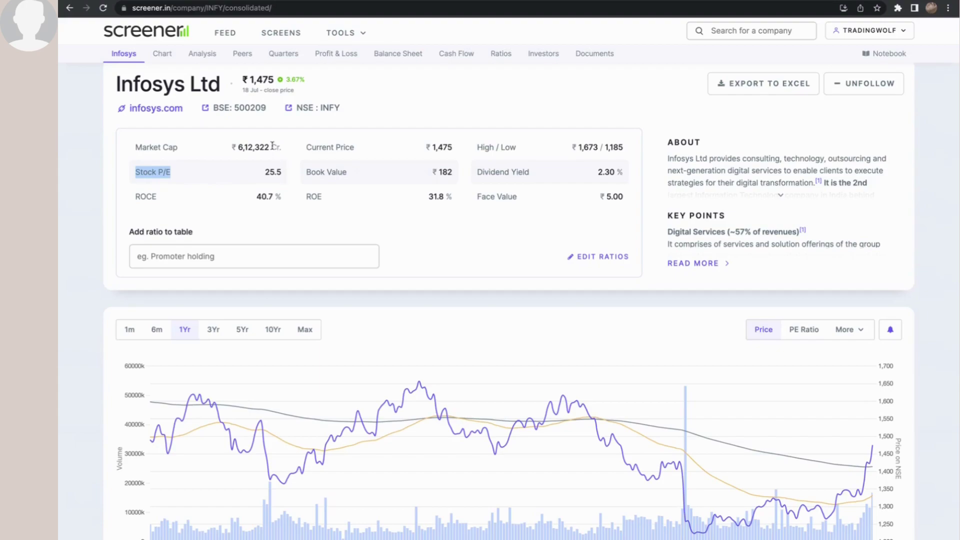
Step: Switch to ChatGPT and send "can you explain to me in simple words , what does Stock P/E mean, try to not use any jargons"
click(256, 3)
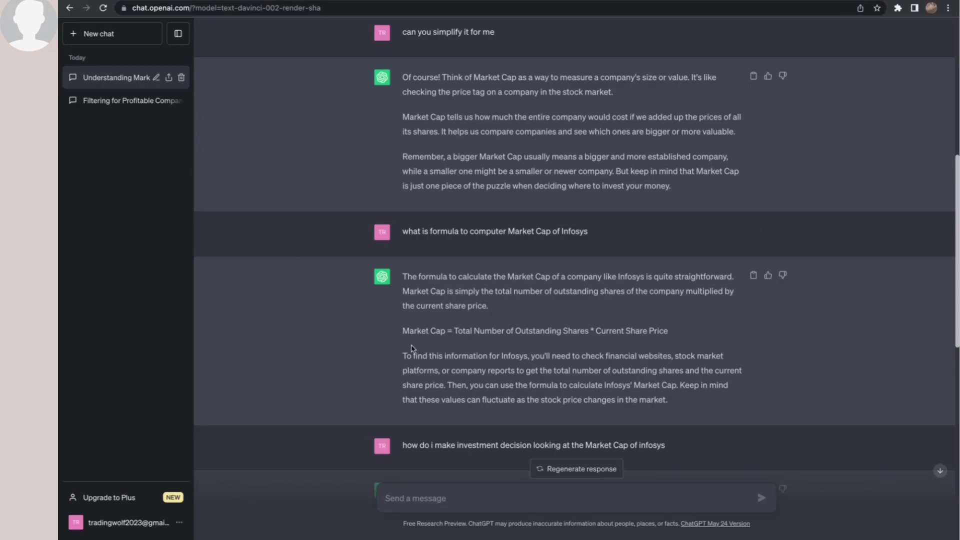
scroll(410, 349, down, 10)
click(428, 495)
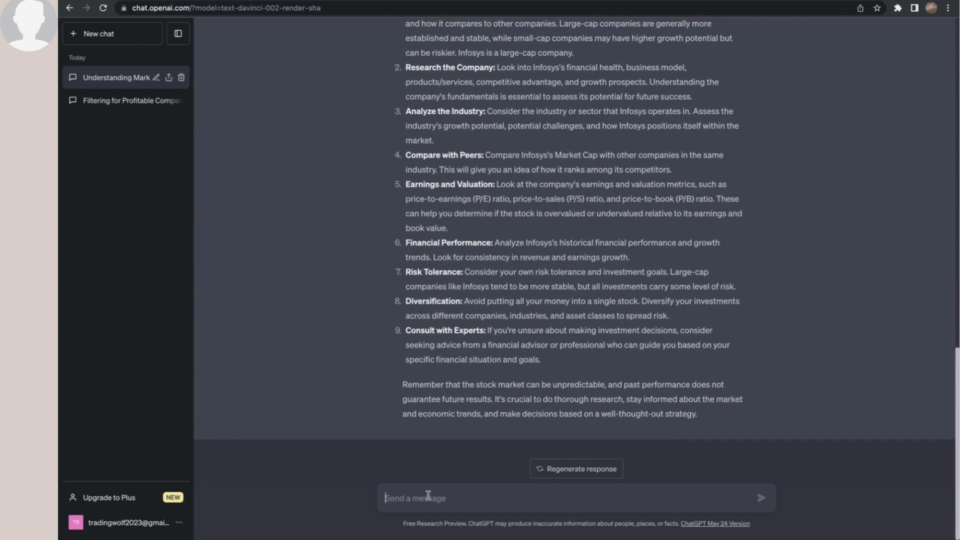
text(what)
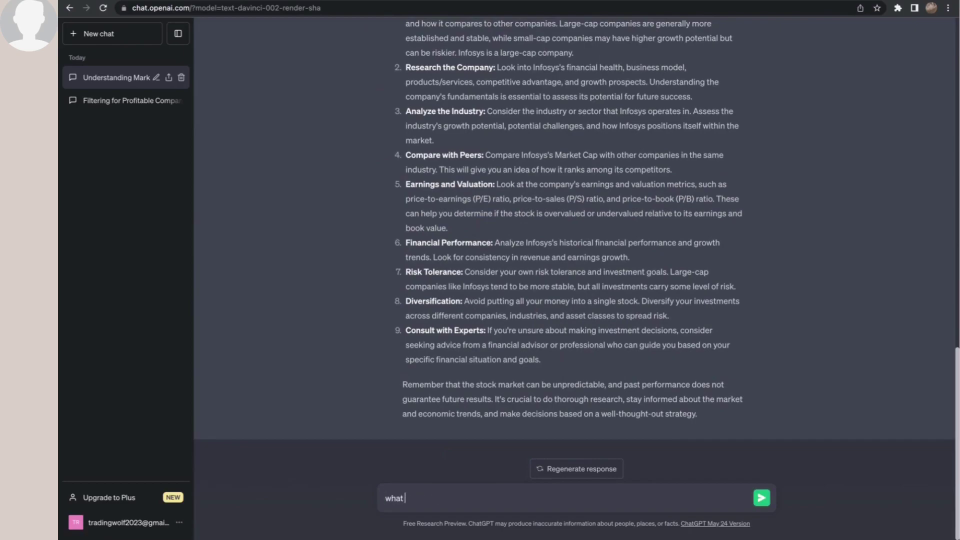
key(ctrl+a)
text(can you explain to me in simple words , what does Stock P/E mean, try to not )
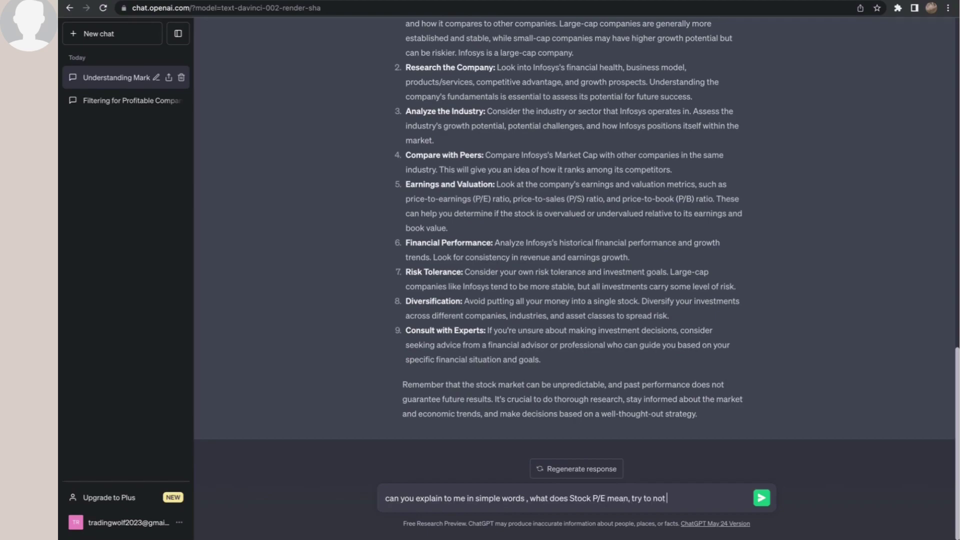
text(use any jargons)
key(Return)
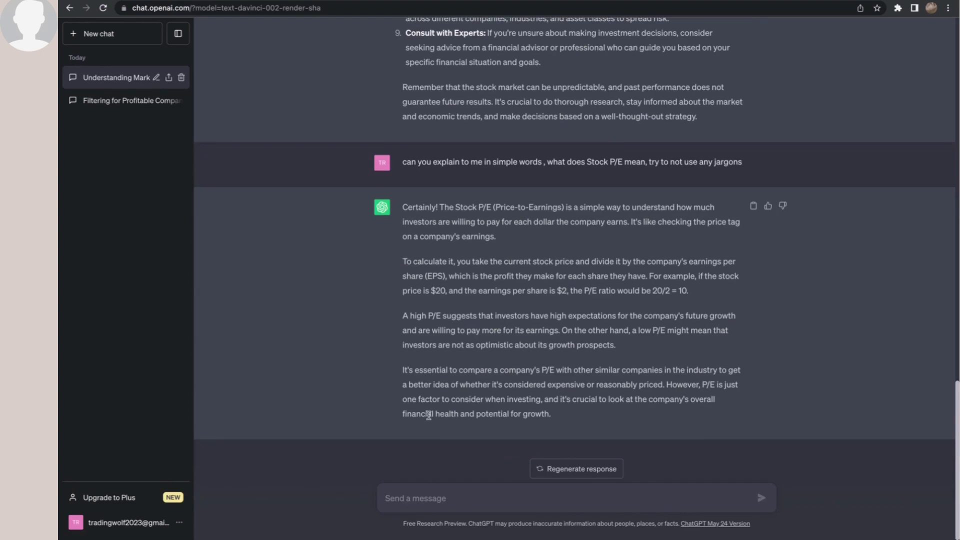
Step: Read the Stock P/E answer, highlighting the sentence on what a high P/E suggests and its word "expectations"
drag(401, 316, 515, 334)
click(572, 341)
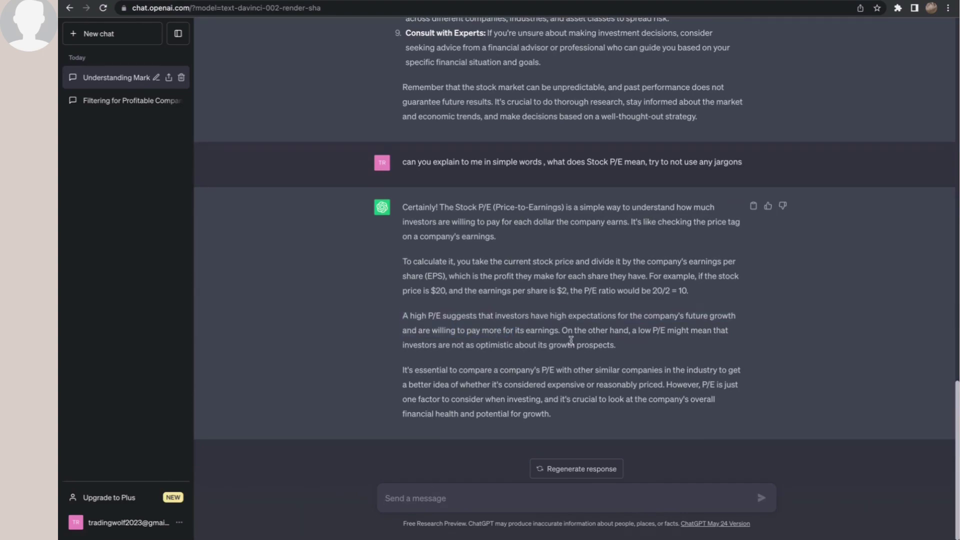
double_click(586, 314)
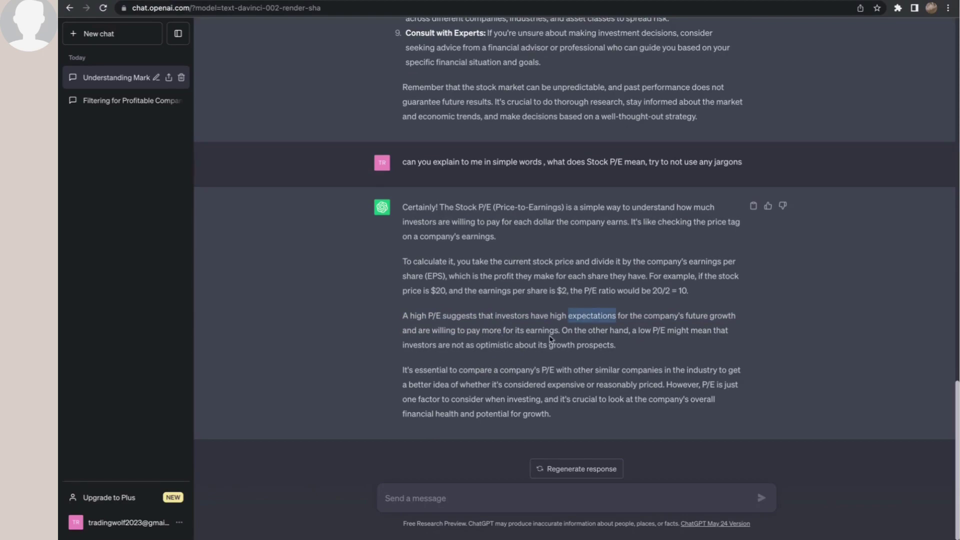
drag(559, 331, 402, 317)
click(563, 356)
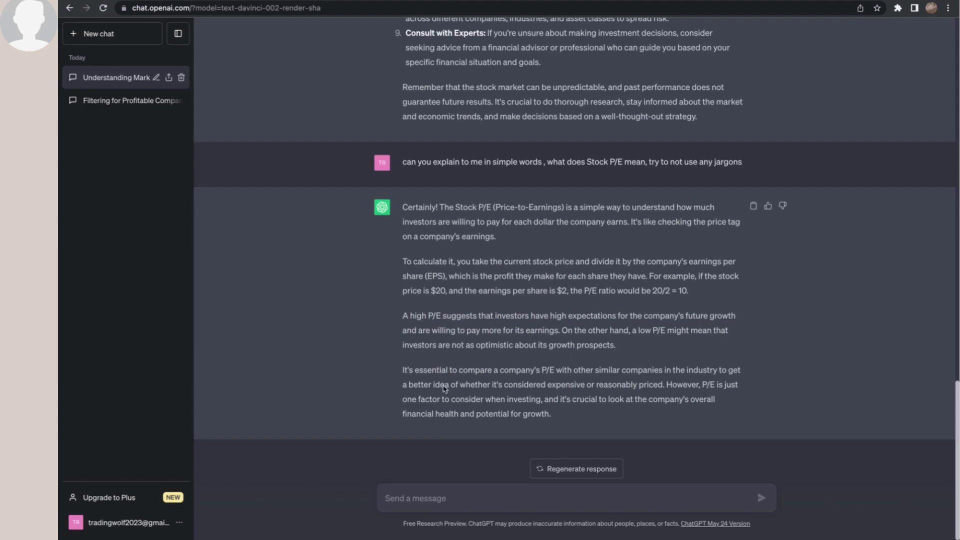
Step: Send the question "What does a PE of 25 mean for Infosys"
click(463, 501)
text(What d)
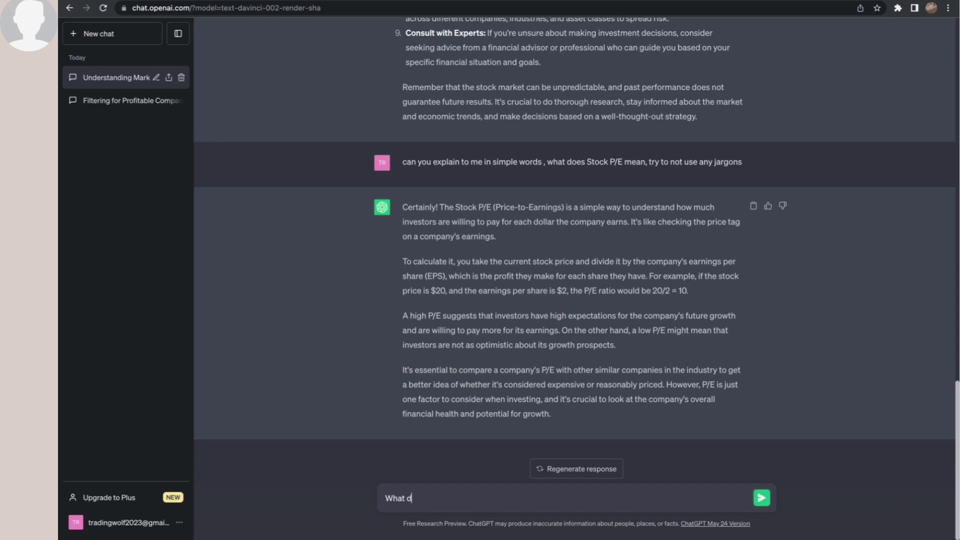
text(oes a PE of 25 mean for Infosys)
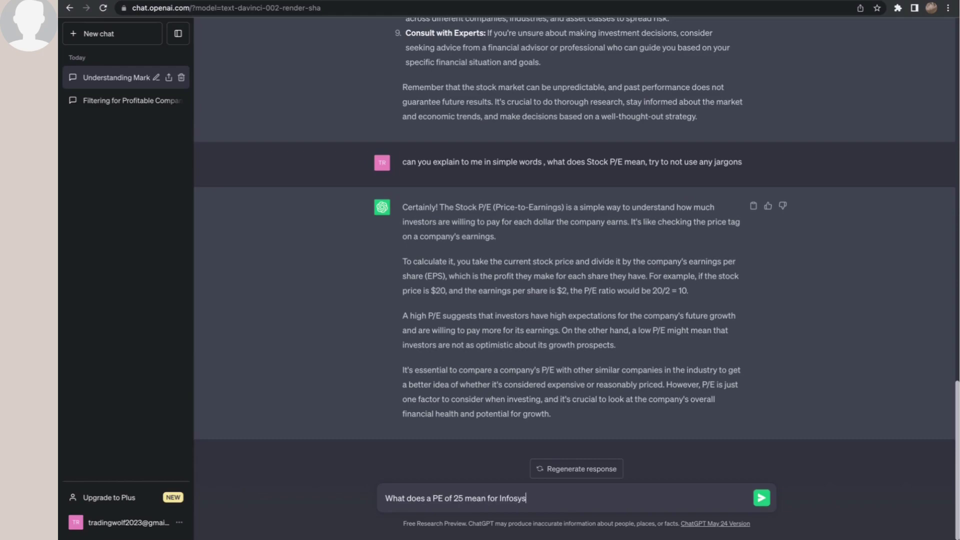
key(Return)
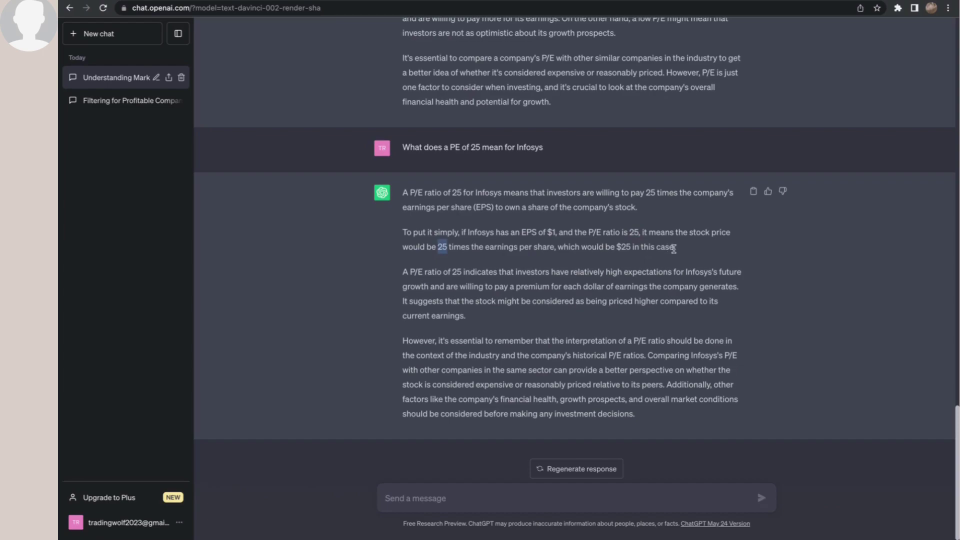
Step: Read the answer on Infosys's P/E, highlighting the simple example with an EPS of $1
drag(675, 247, 414, 231)
click(504, 258)
click(596, 234)
Step: Send the question "shall i invest in infosys which has a PE ratio of 25"
click(442, 492)
text(shall )
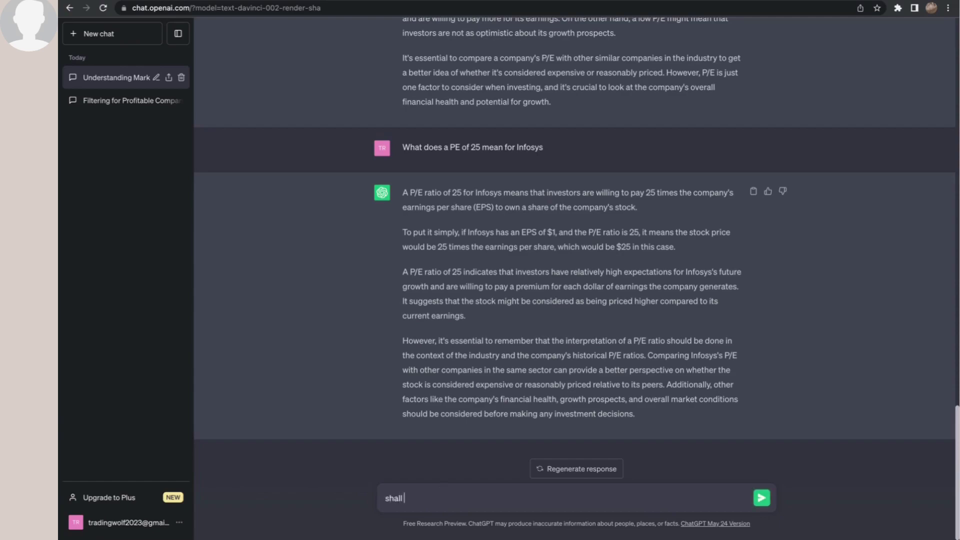
text(i inbevest in infosys which has a PE ratio of 25)
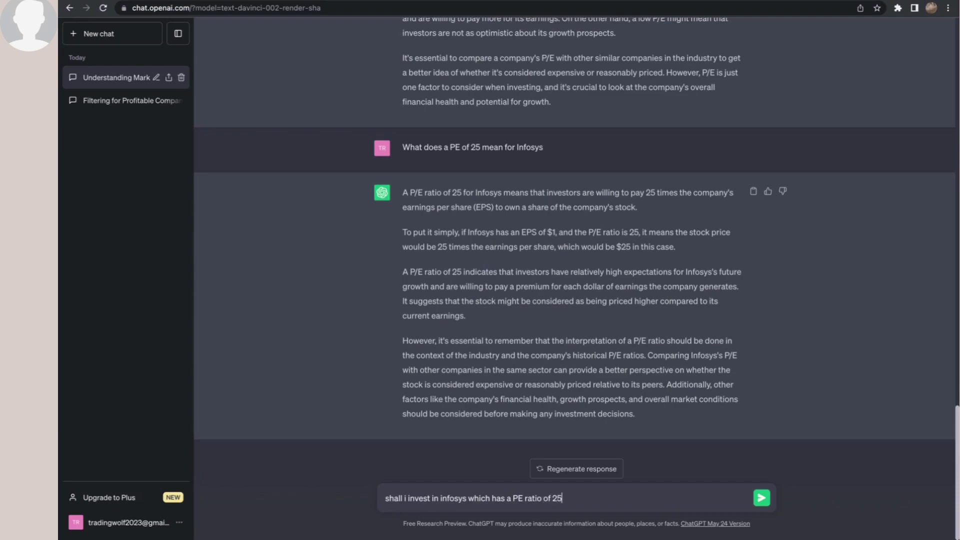
key(Return)
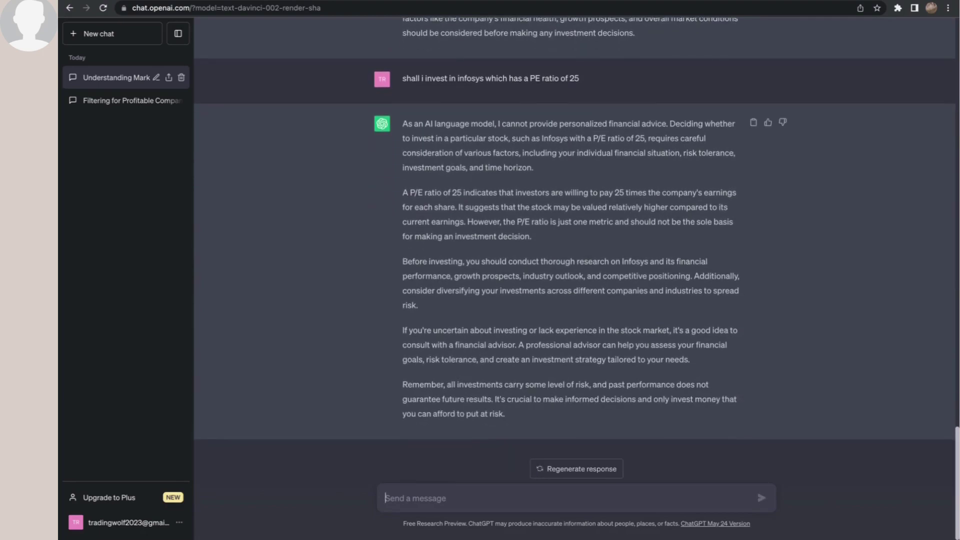
Step: Highlight the question about investing in Infosys and the answer's paragraph on what a P/E ratio of 25 indicates
drag(592, 80, 400, 78)
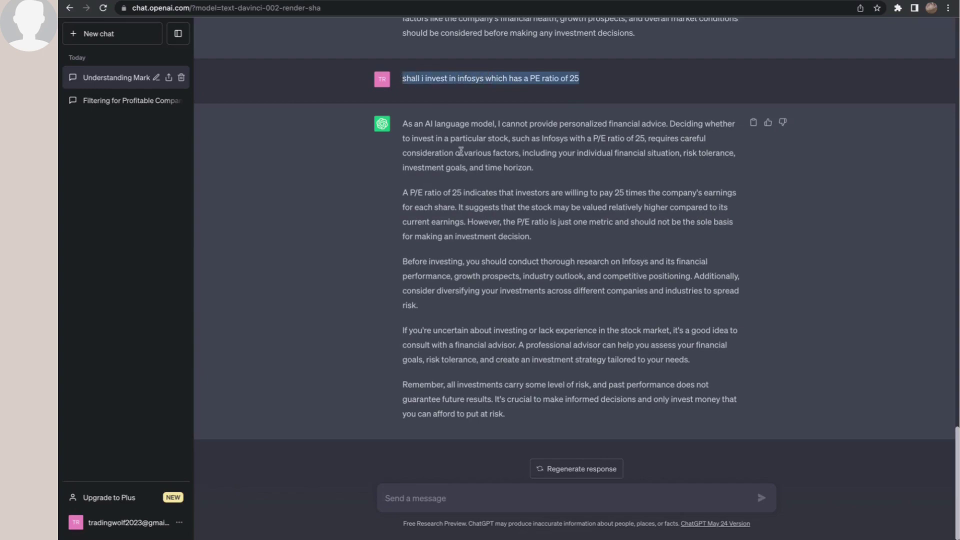
click(467, 239)
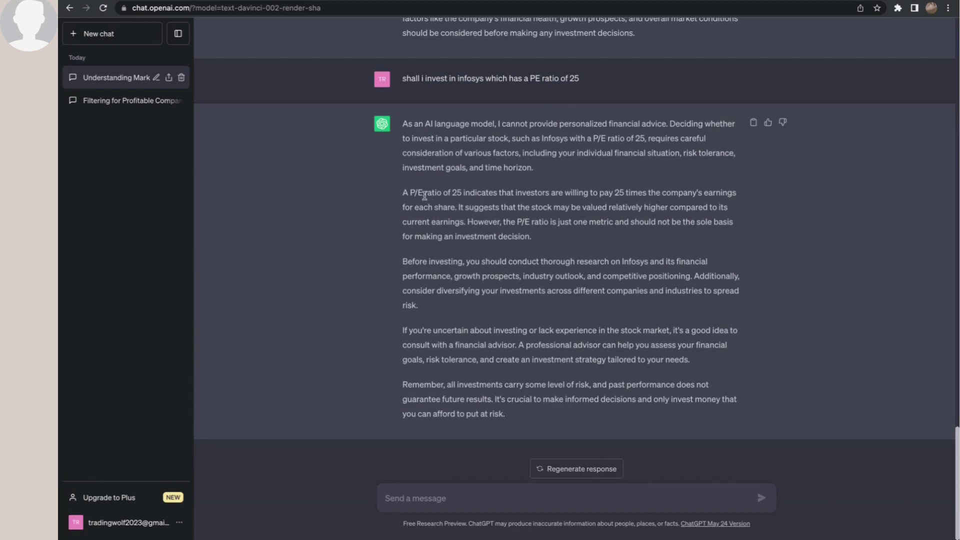
drag(403, 194, 447, 250)
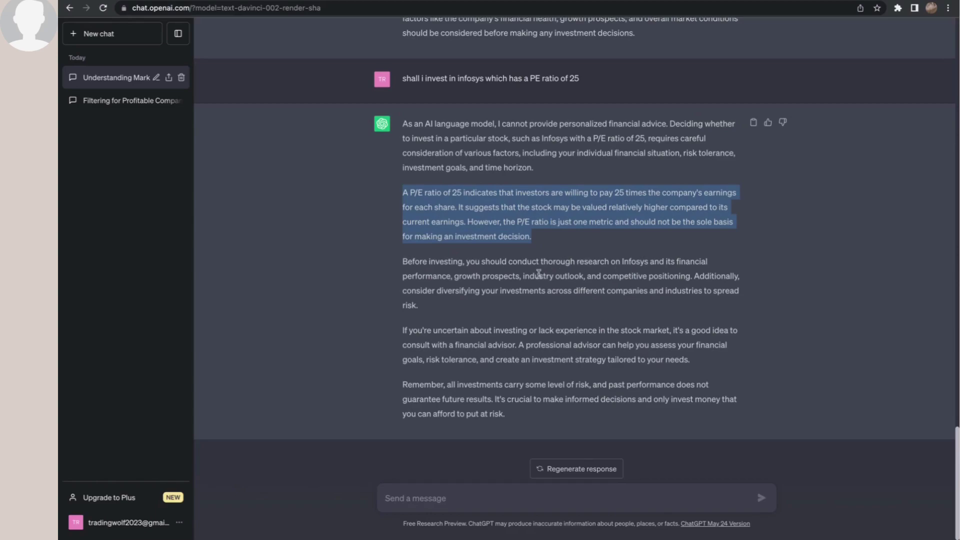
Step: Send the question "How do i use PE ratio of IT stocks to maker an investment decision"
click(429, 498)
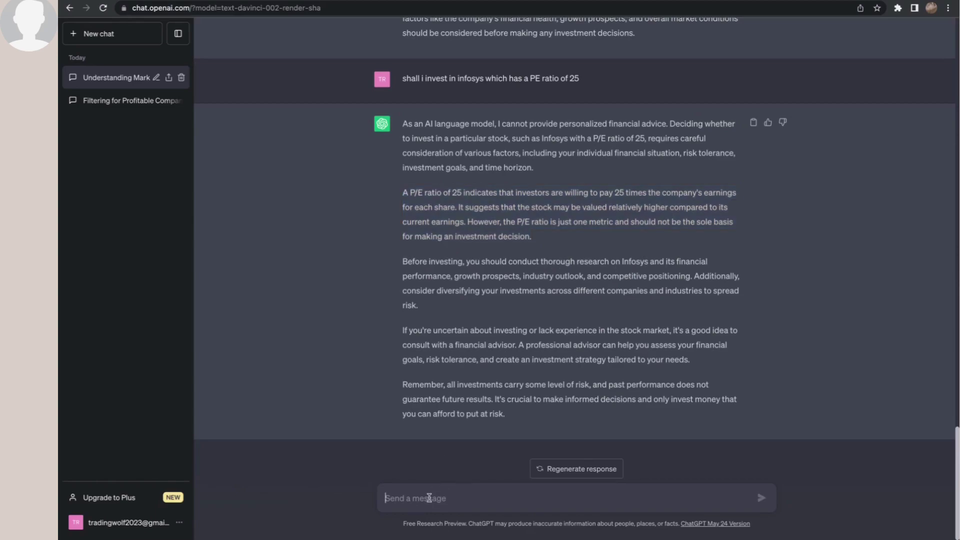
text(How do i)
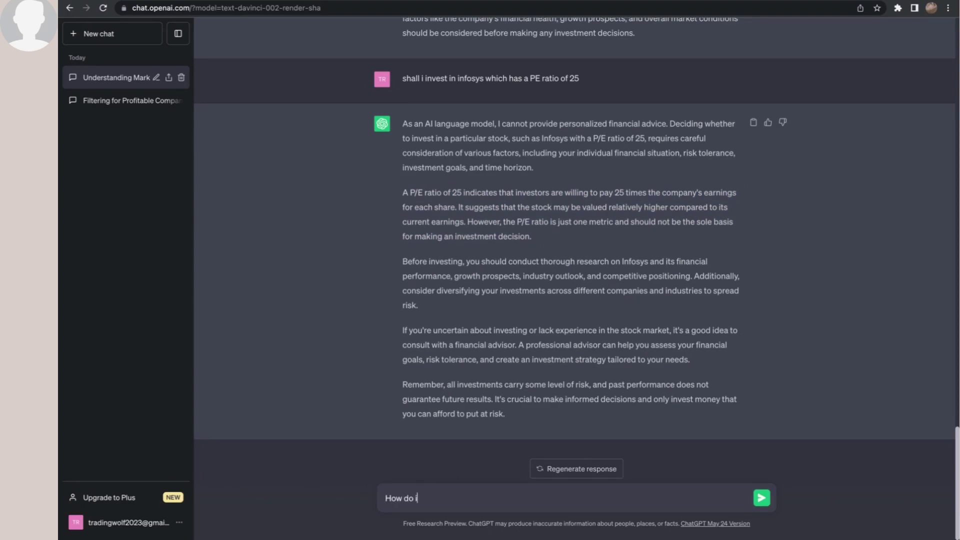
text( use PE ratio of IT stocks to maker)
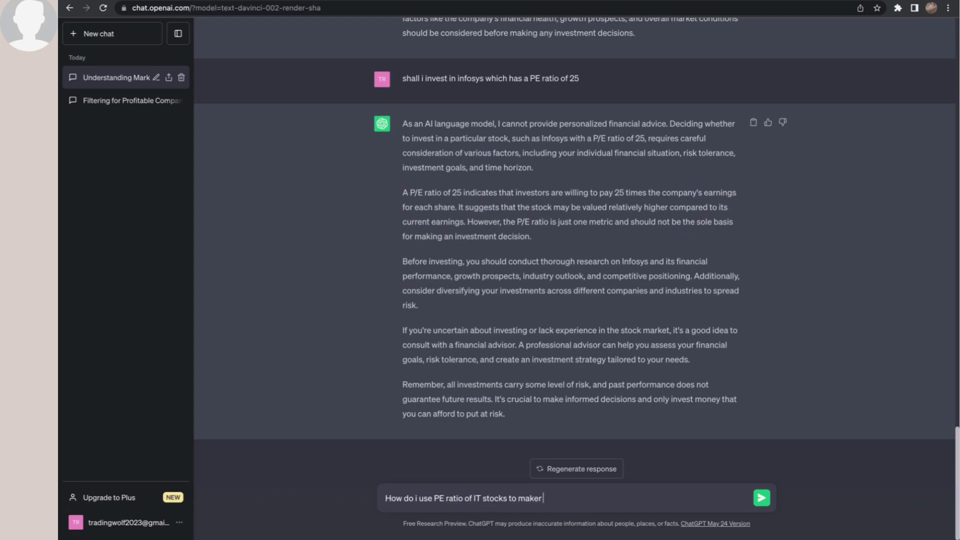
text( an investment decision)
key(Return)
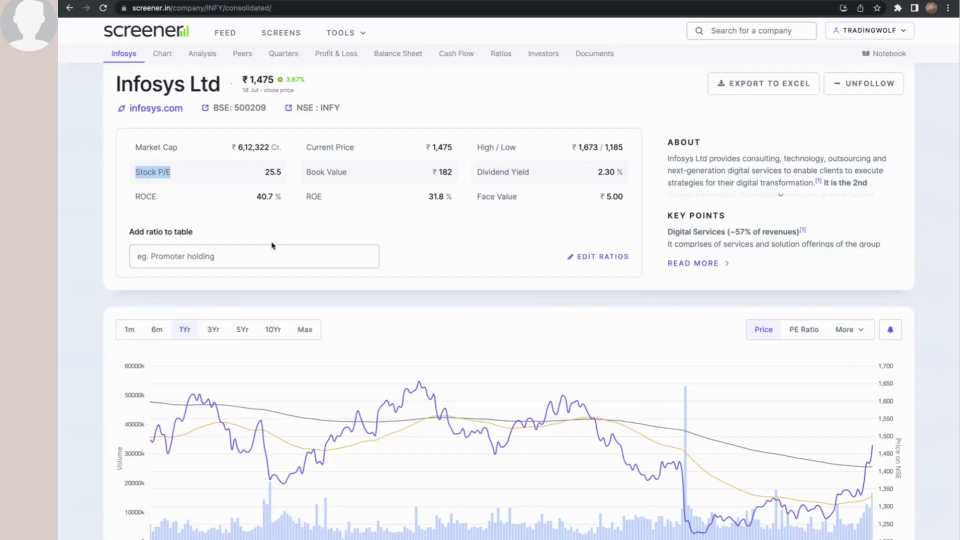
Step: On Infosys's Screener page, highlight the Peer comparison heading and examine the P/E column of the IT peers
scroll(272, 246, down, 6)
scroll(272, 245, down, 4)
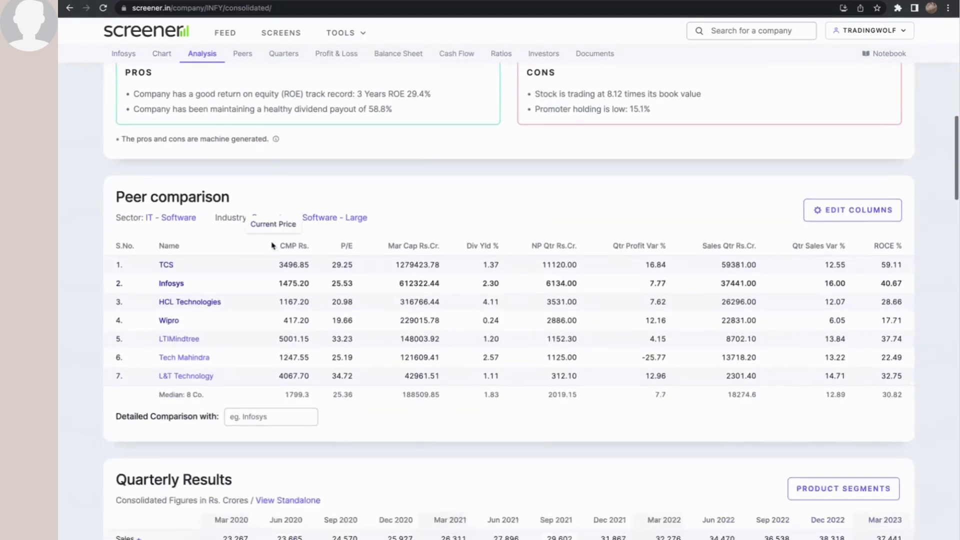
drag(231, 198, 115, 201)
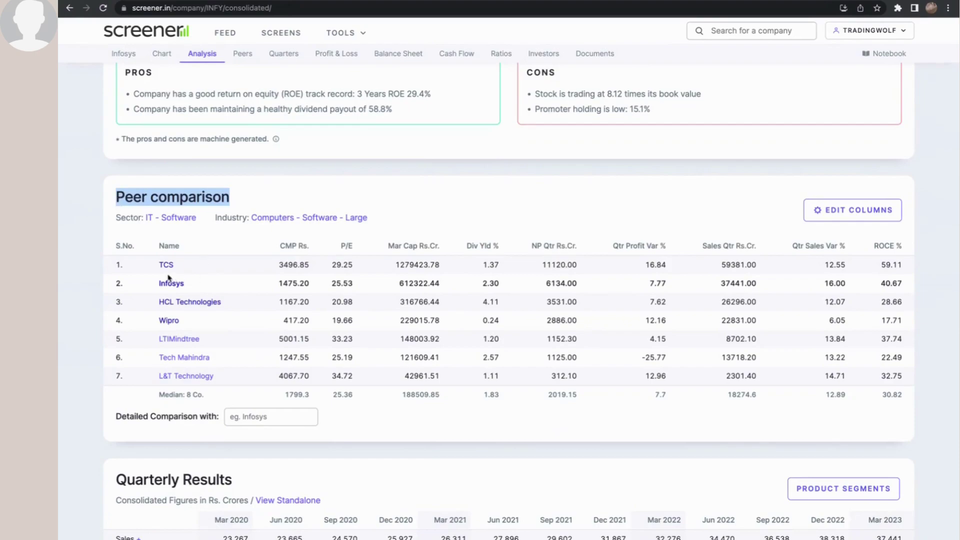
click(346, 267)
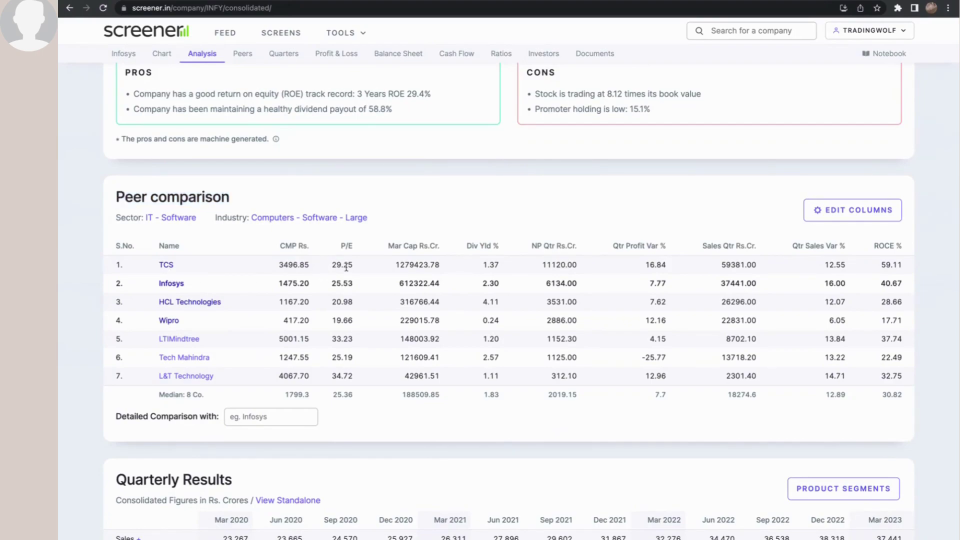
Step: Highlight Wipro's P/E in the peer table, and the "Compare with Peers" point in ChatGPT's answer on using IT stocks' P/E ratios
drag(358, 286, 331, 320)
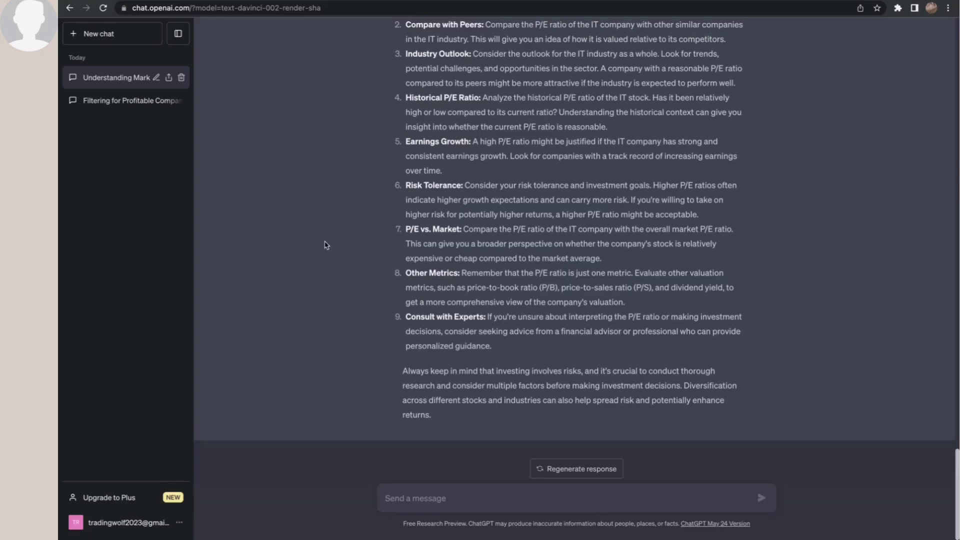
scroll(325, 245, up, 5)
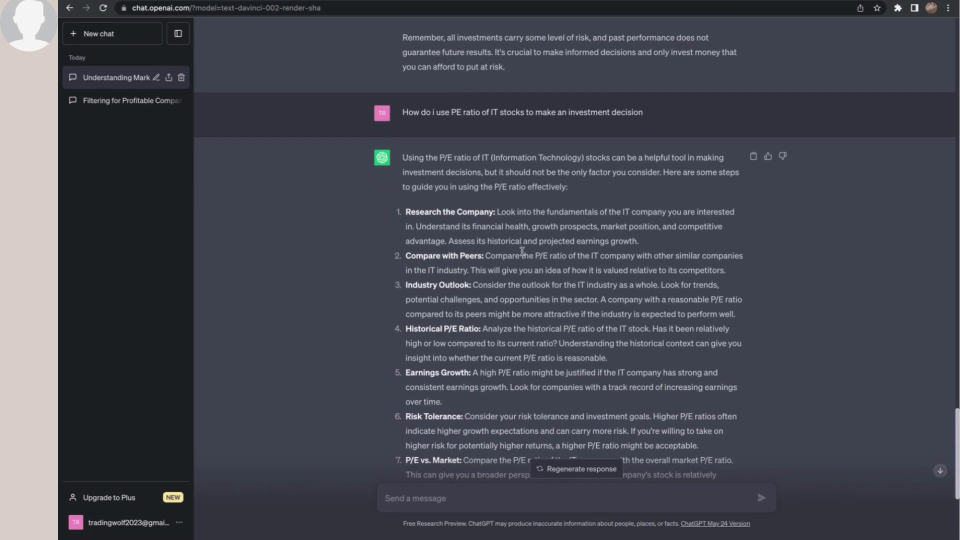
scroll(522, 251, down, 1)
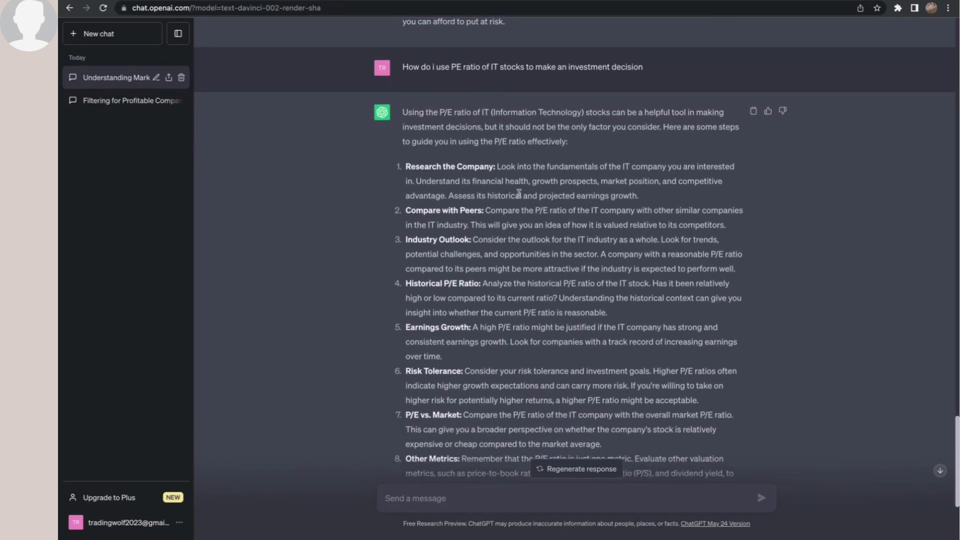
drag(486, 208, 556, 220)
click(668, 221)
drag(471, 225, 406, 213)
click(721, 225)
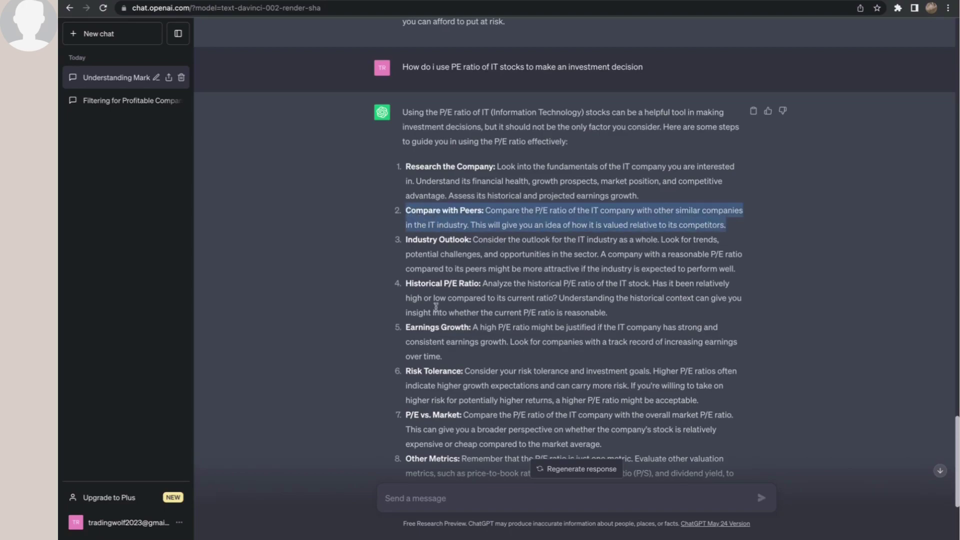
Step: Highlight the explanation under "P/E vs. Market" and its words "expensive" and "cheap"
scroll(435, 329, down, 2)
scroll(435, 328, down, 1)
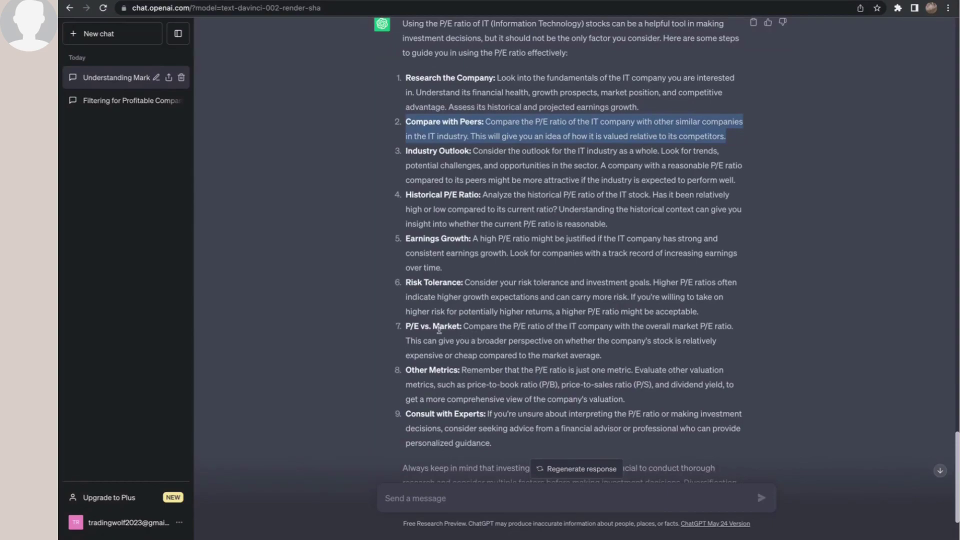
drag(462, 326, 671, 342)
click(722, 355)
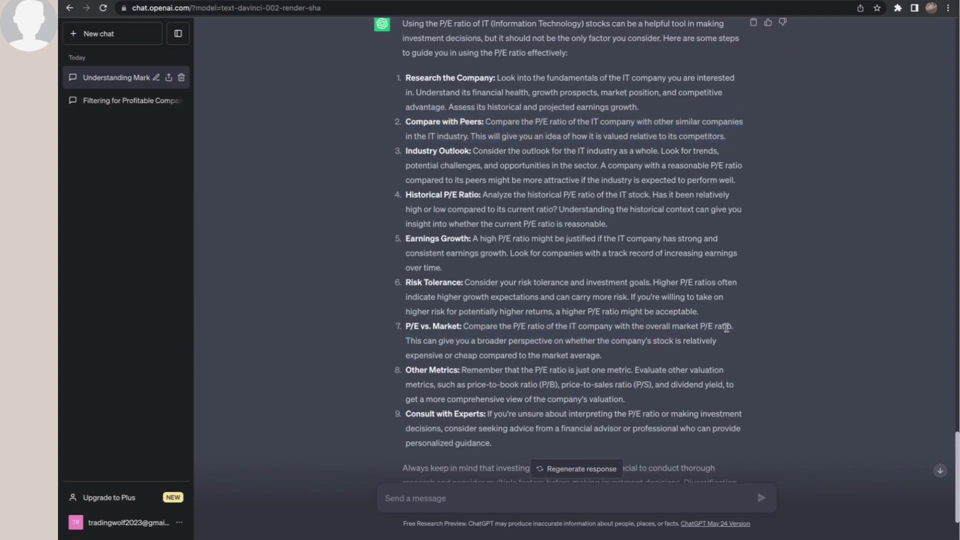
drag(405, 341, 608, 355)
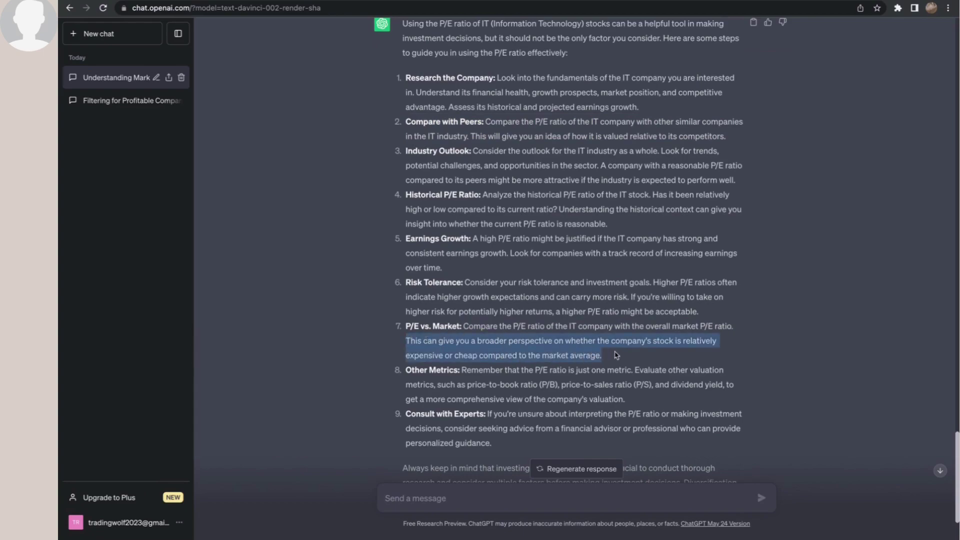
double_click(425, 356)
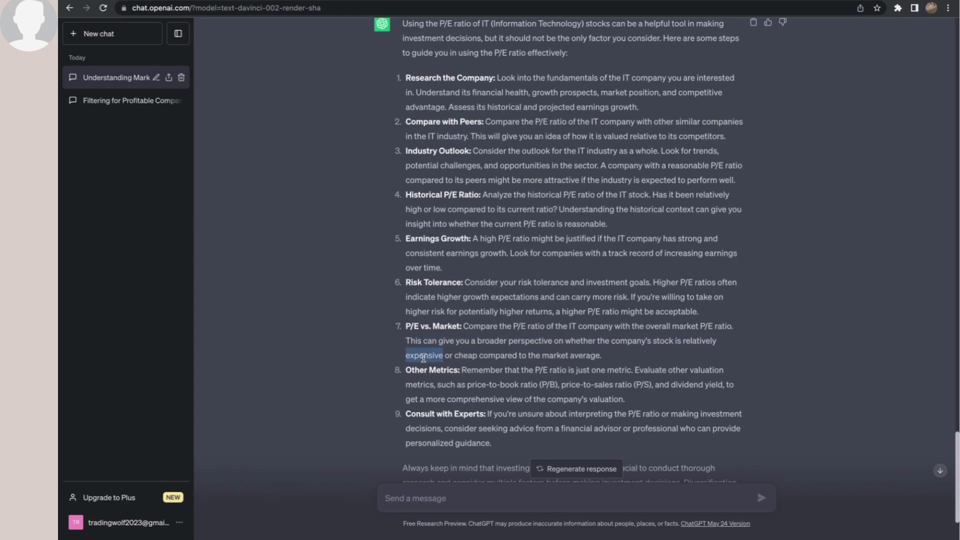
double_click(467, 355)
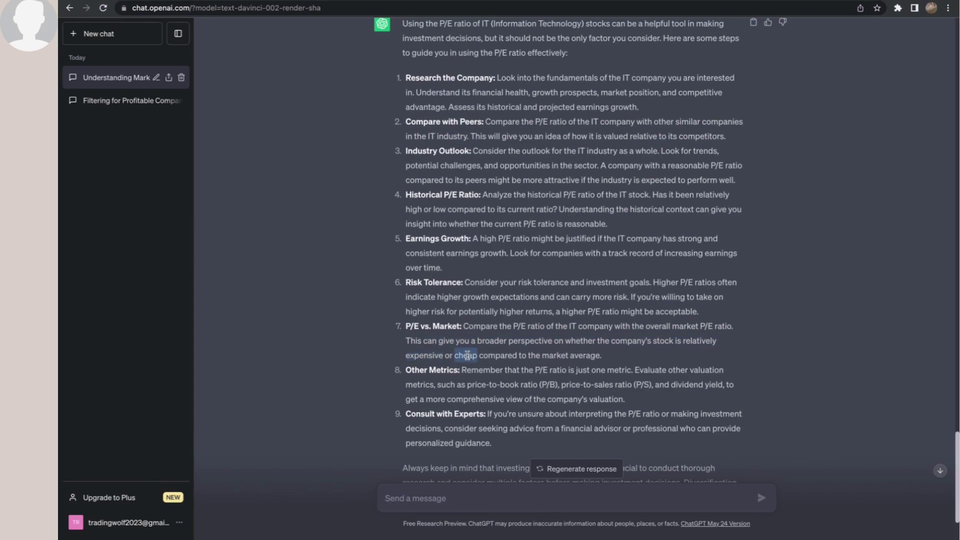
Step: Send the question "How do i know if infosys is expensive or cheap based on its PE ratio", copying the expensive-or-cheap wording from the previous answer
scroll(467, 356, down, 1)
click(412, 498)
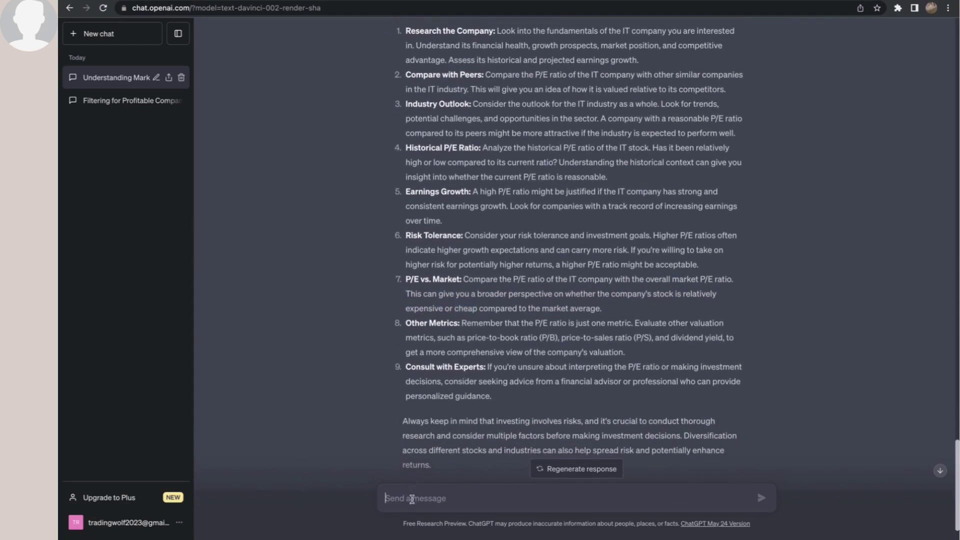
text(How)
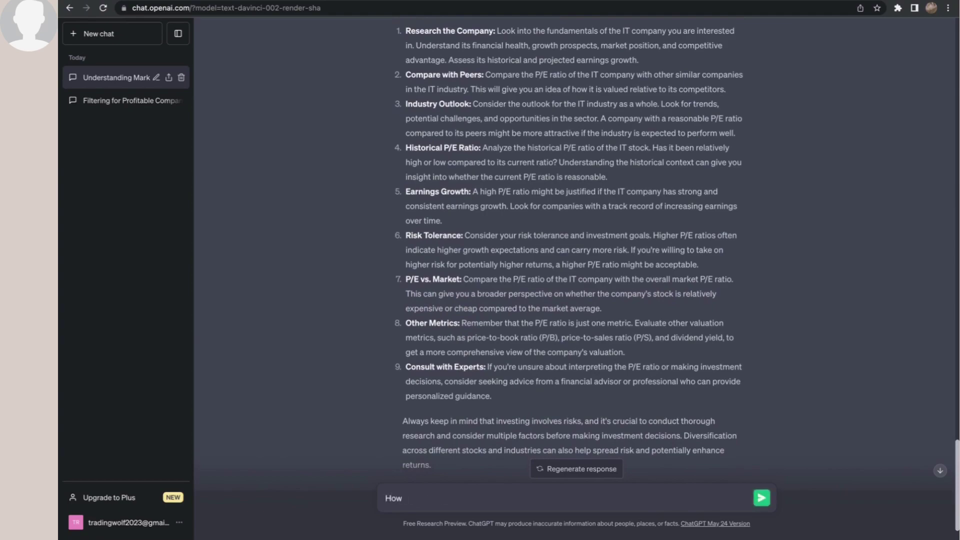
text( do i know if infosys is)
drag(474, 308, 407, 311)
key(ctrl+c)
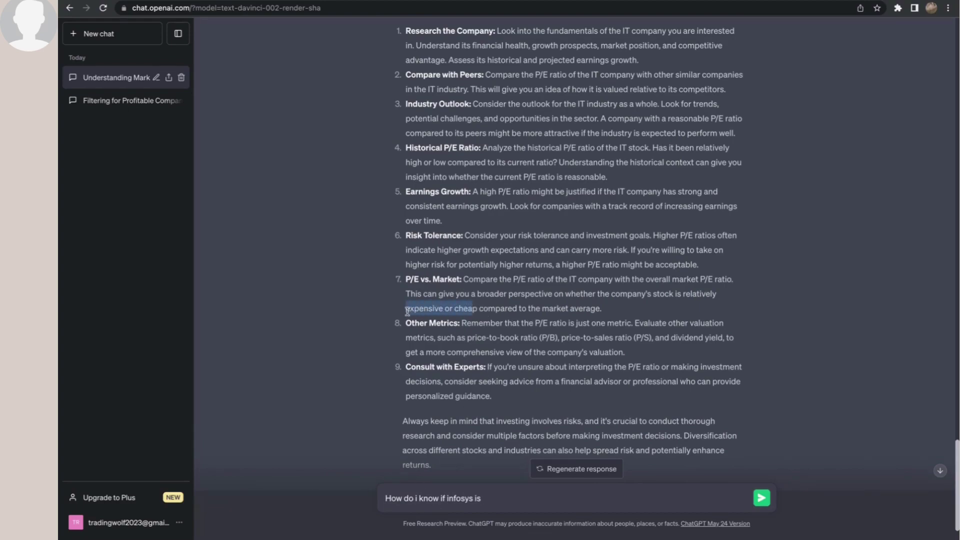
click(509, 492)
key(ctrl+v)
text(p based on)
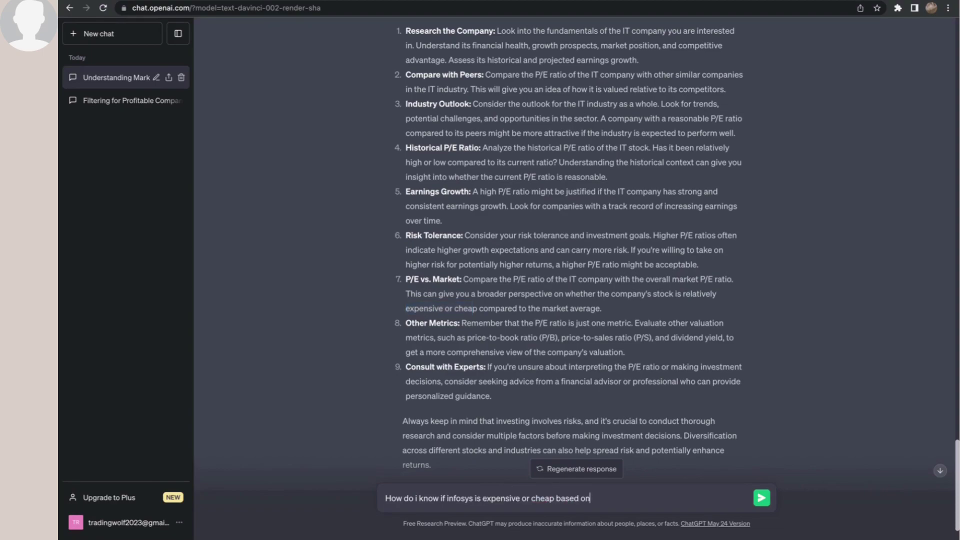
text( its PE)
key(Return)
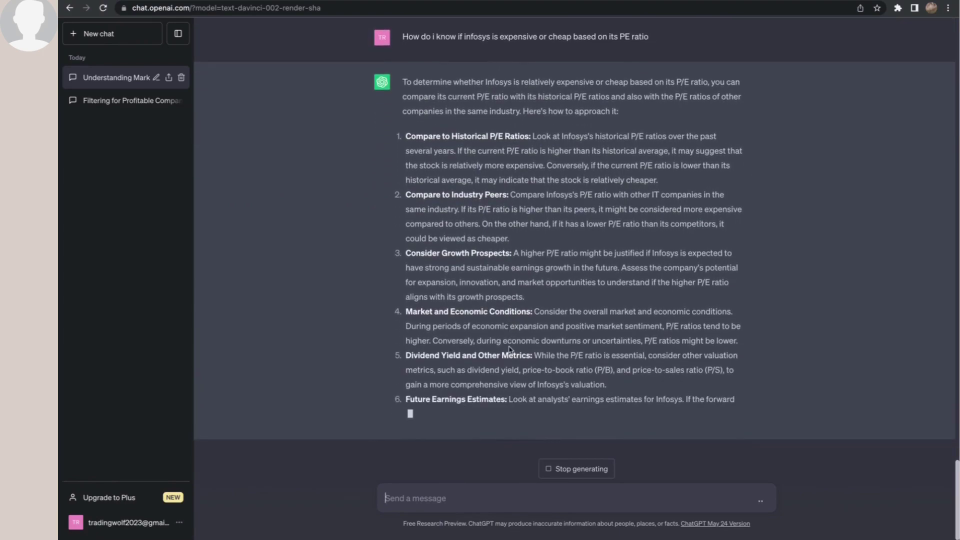
Step: Read through the new answer and highlight "expensive" and "cheap" in its opening sentence
scroll(509, 347, up, 3)
scroll(509, 346, down, 1)
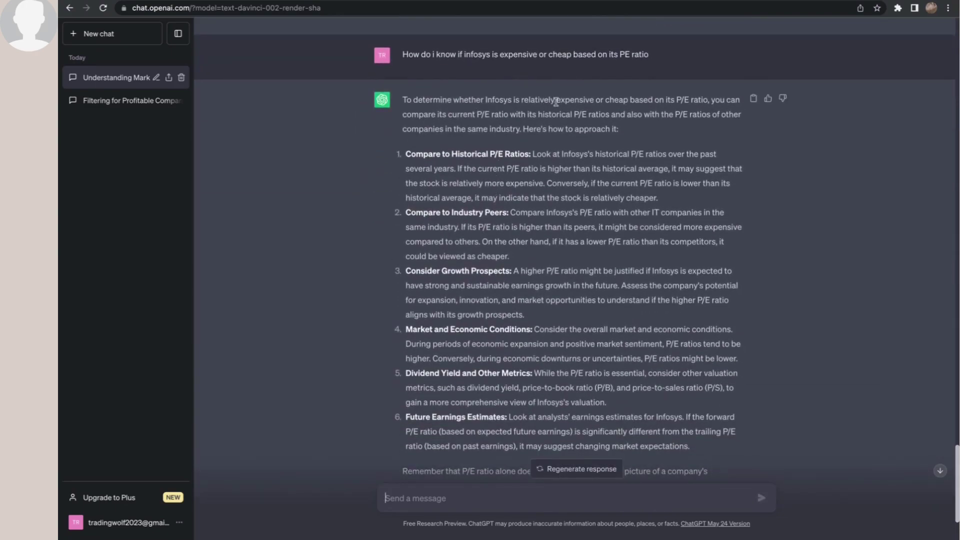
double_click(578, 100)
double_click(614, 100)
scroll(498, 185, down, 3)
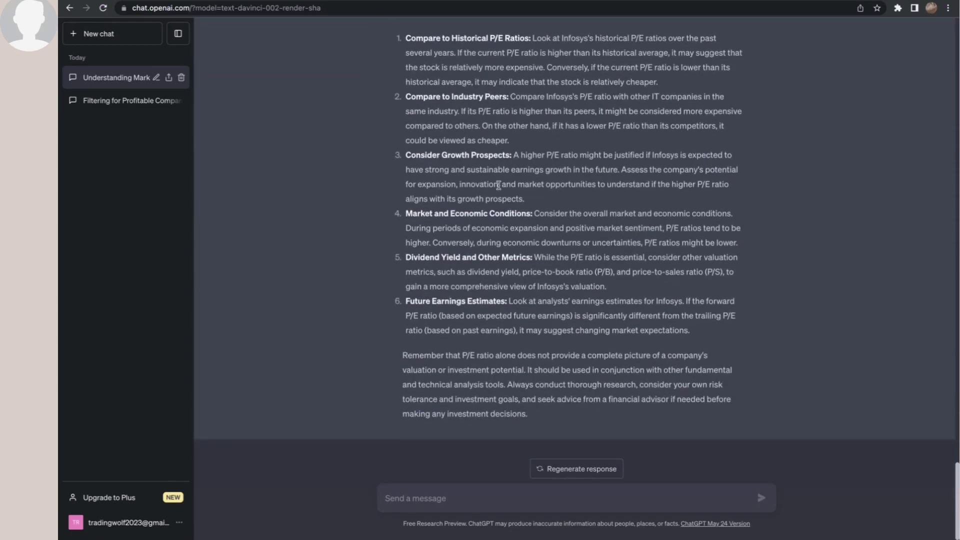
Step: Highlight the heading and the full text of the "Compare to Historical P/E Ratios" point
scroll(498, 185, up, 5)
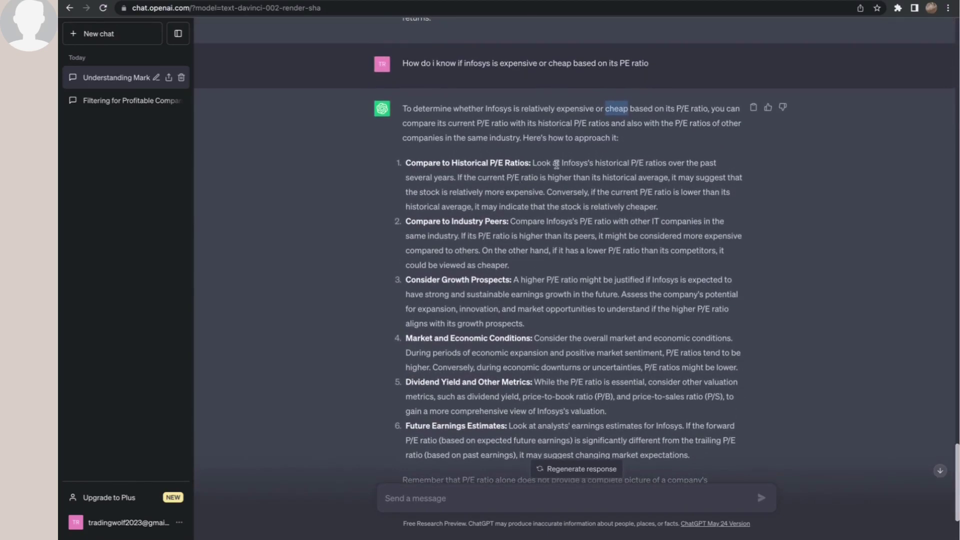
drag(532, 162, 405, 162)
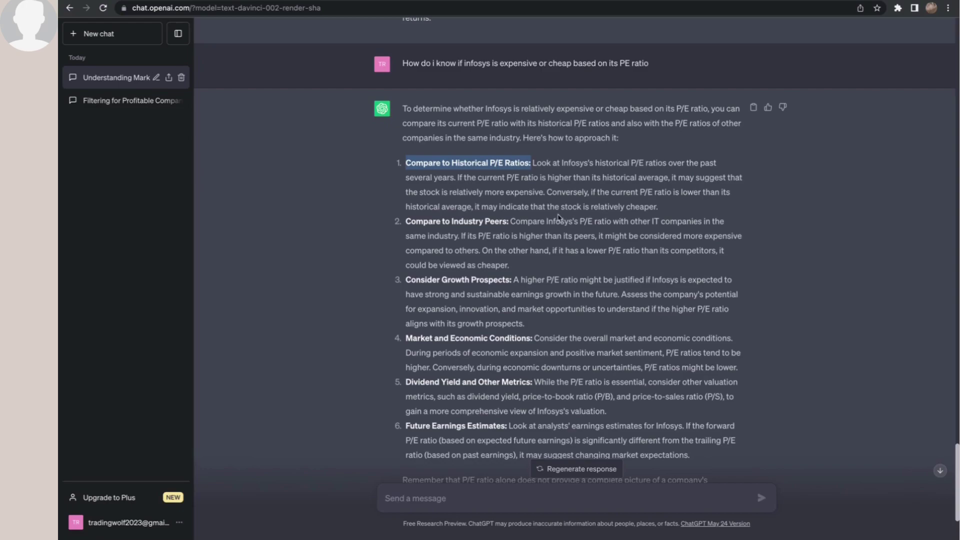
double_click(455, 206)
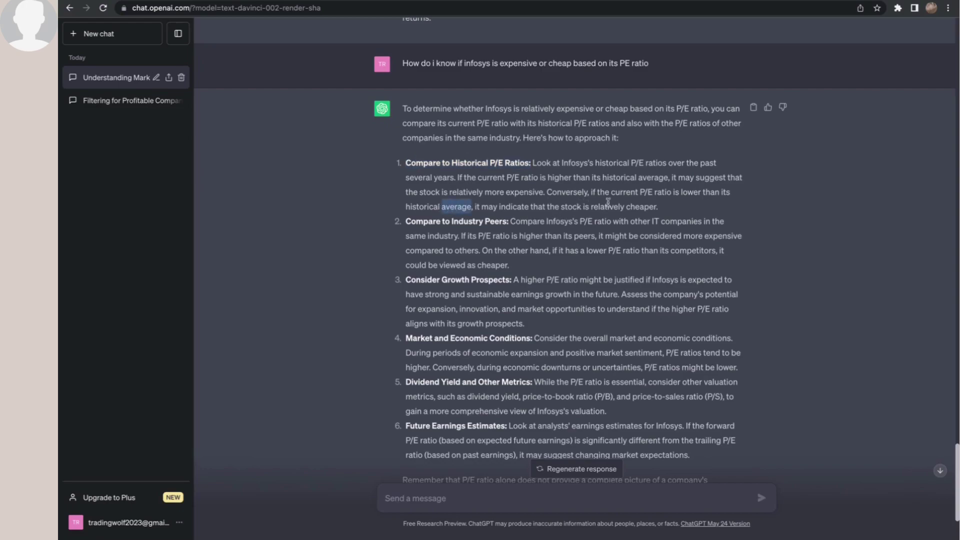
drag(677, 211, 405, 165)
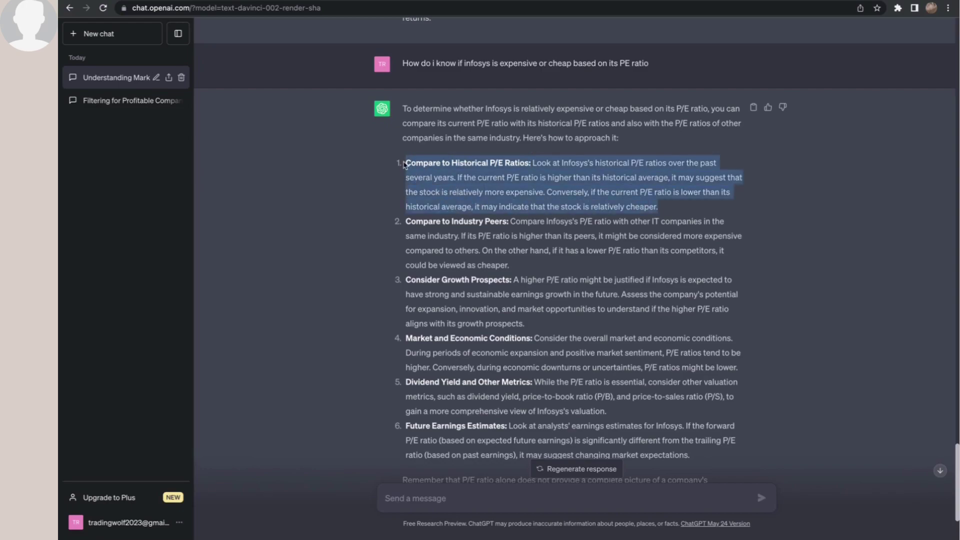
Step: Switch to Infosys's Screener page, change its chart from price to PE Ratio, and inspect the latest PE against the median line
click(145, 2)
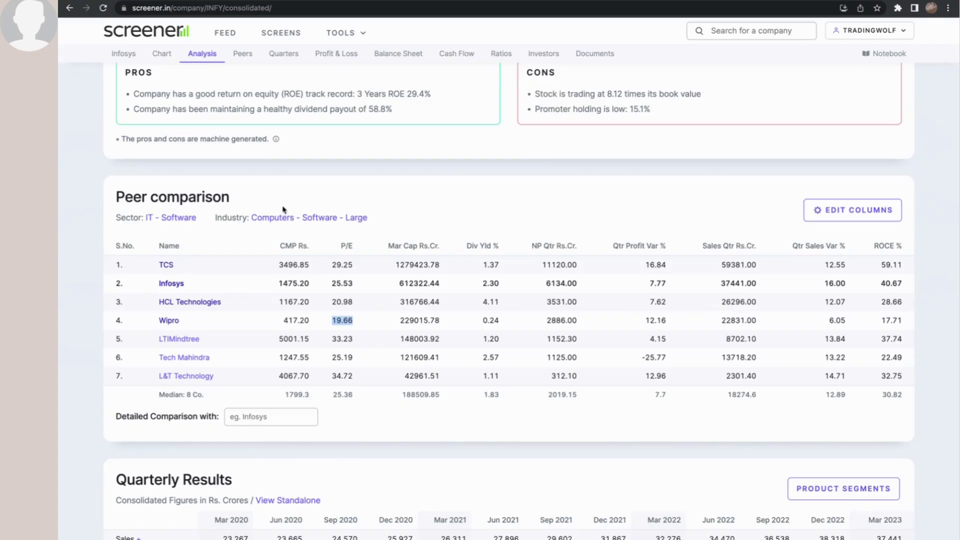
scroll(282, 210, down, 3)
scroll(283, 210, up, 12)
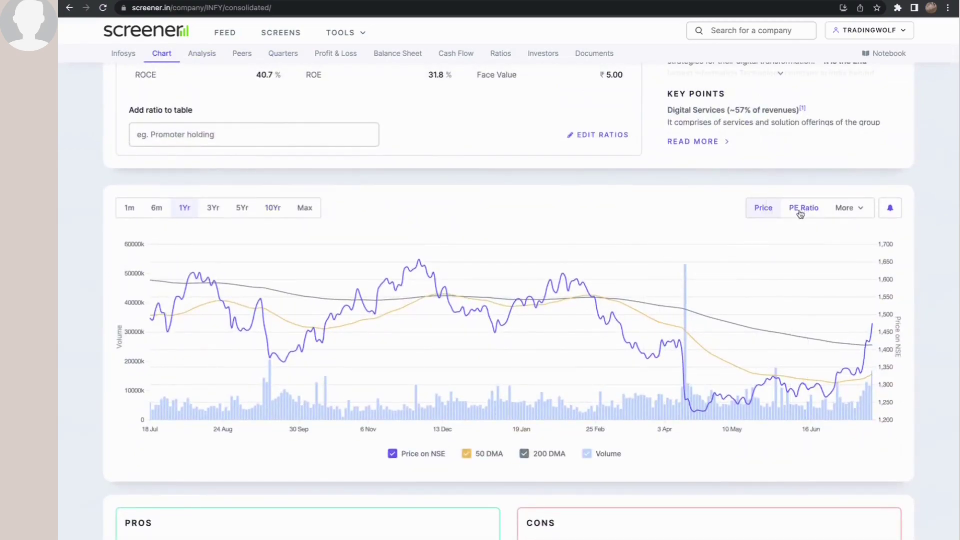
click(800, 214)
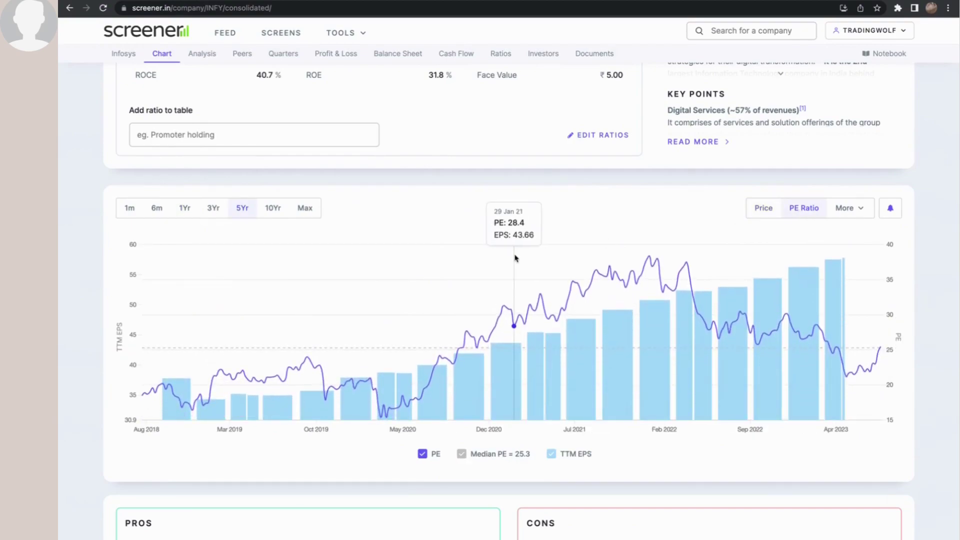
scroll(456, 496, down, 1)
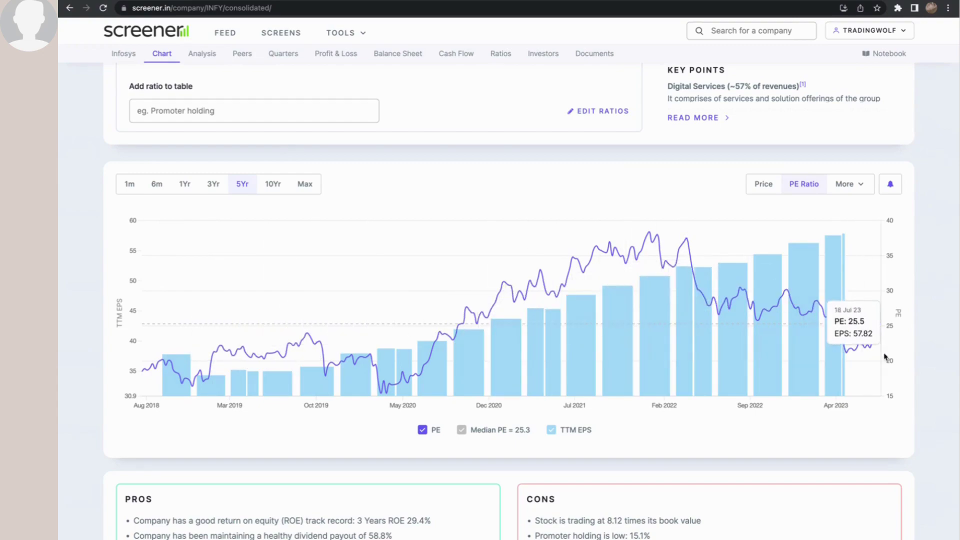
mouse_move(882, 356)
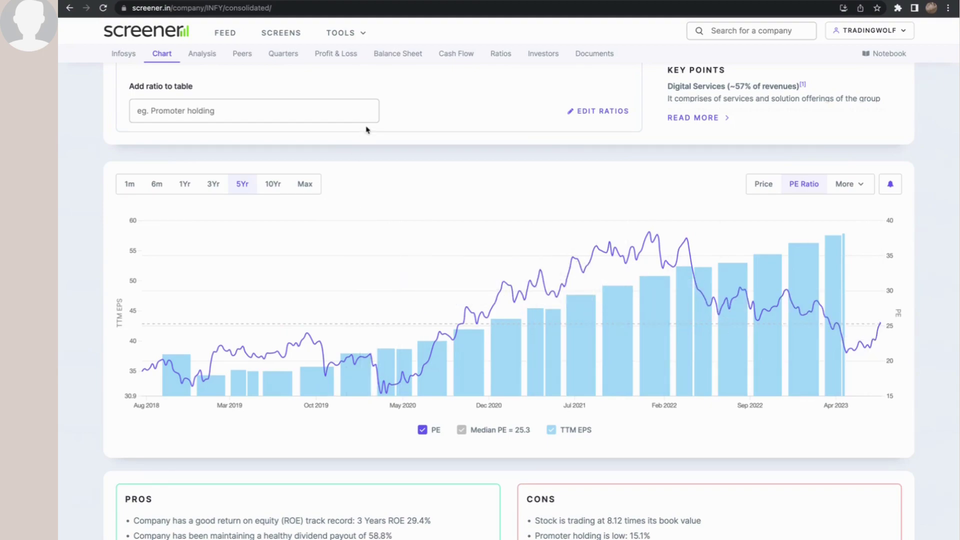
Step: Back in ChatGPT, highlight "average", "expensive", the sentence starting "Conversely" and "cheaper" in the historical P/E point
key(ctrl+Tab)
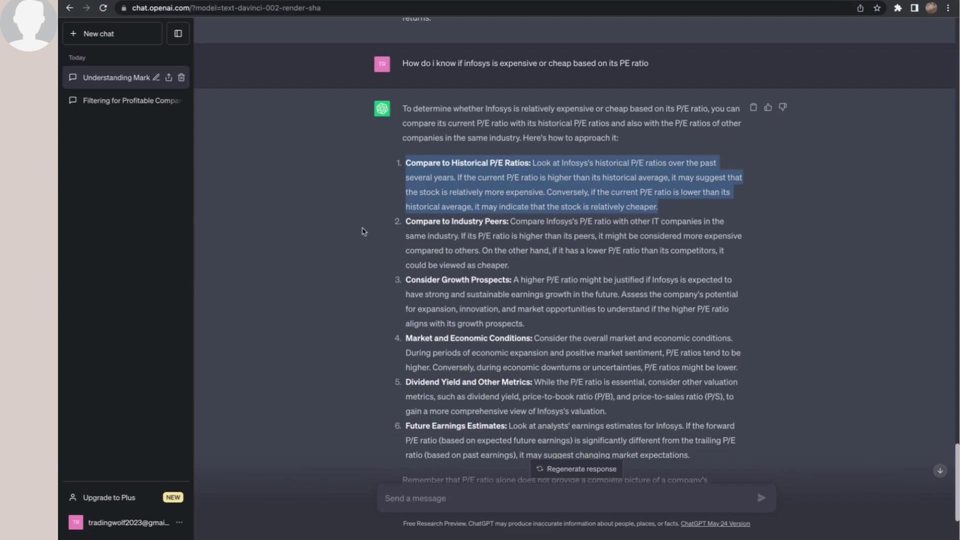
double_click(654, 177)
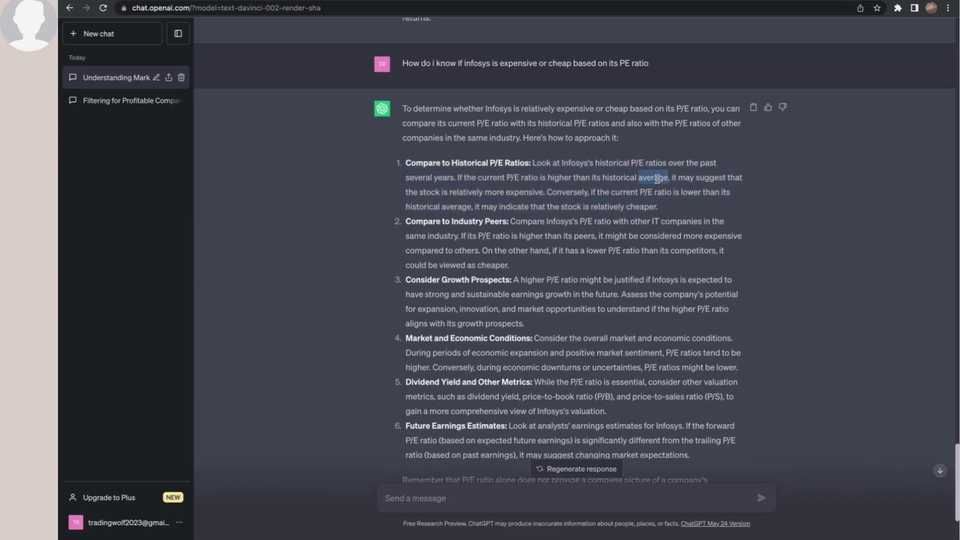
click(545, 195)
drag(544, 195, 504, 194)
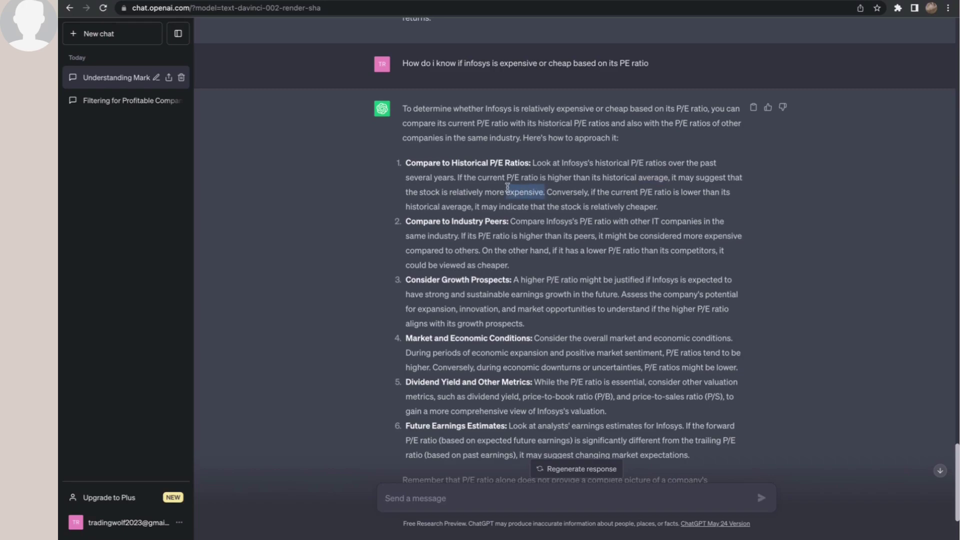
double_click(650, 178)
double_click(530, 190)
drag(657, 206, 549, 193)
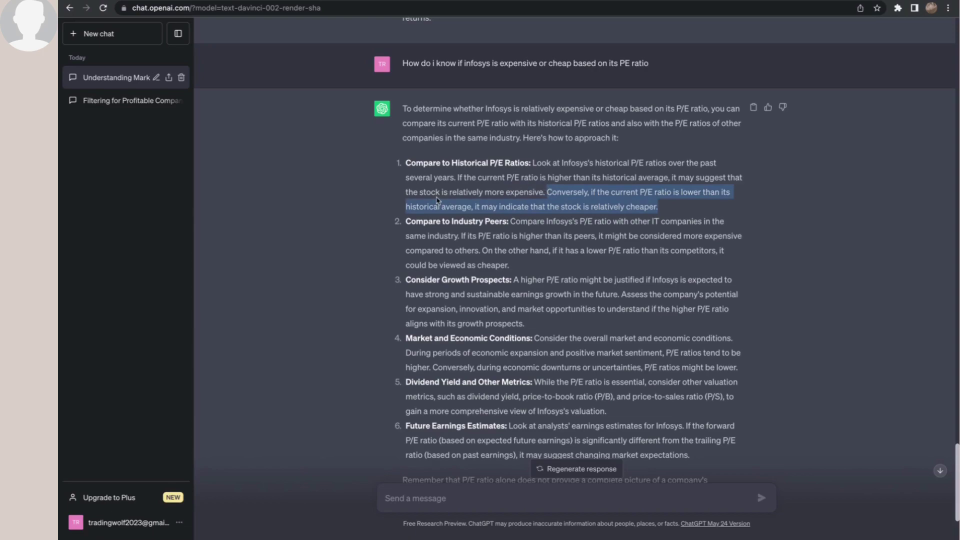
double_click(636, 206)
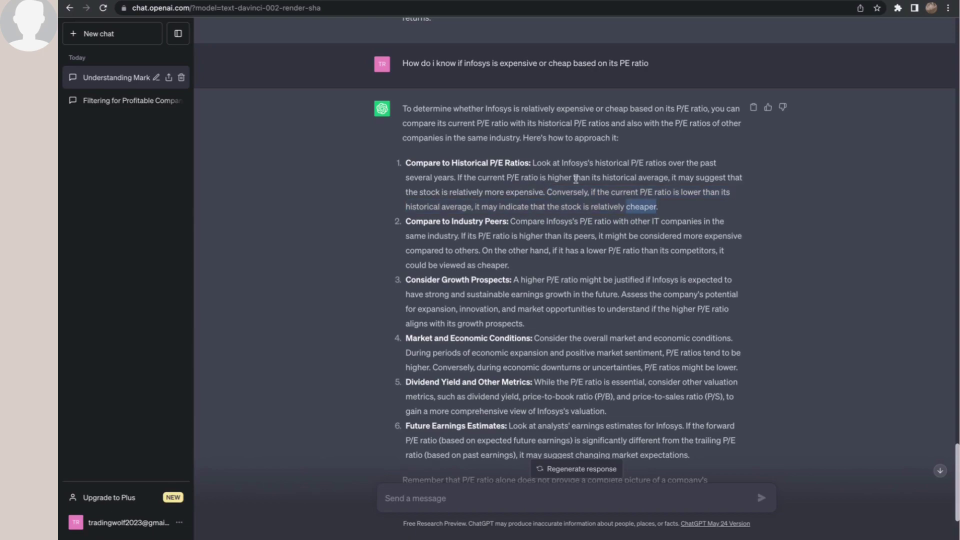
Step: On Infosys's Screener PE Ratio chart, inspect the latest PE against the median over 10 years and over 5 years
key(ctrl+Tab)
mouse_move(480, 328)
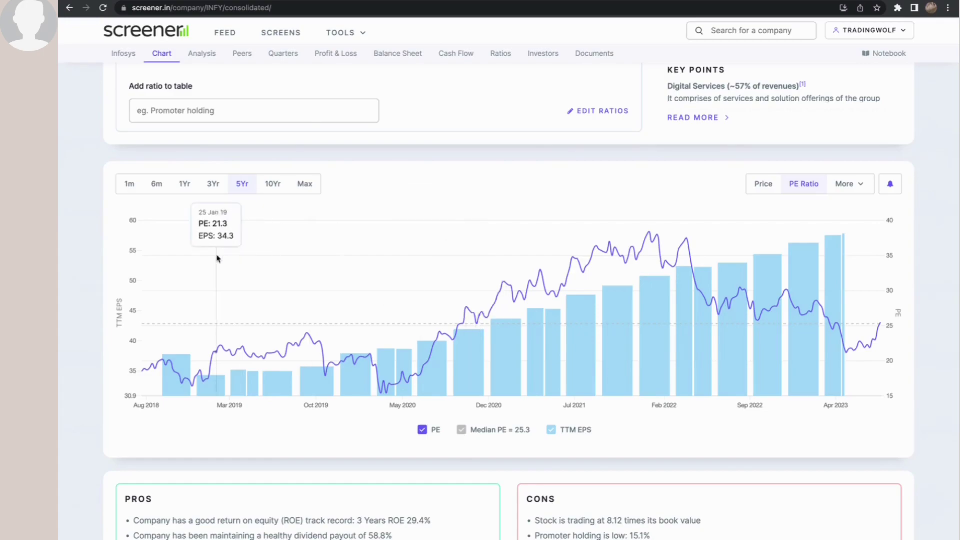
click(273, 185)
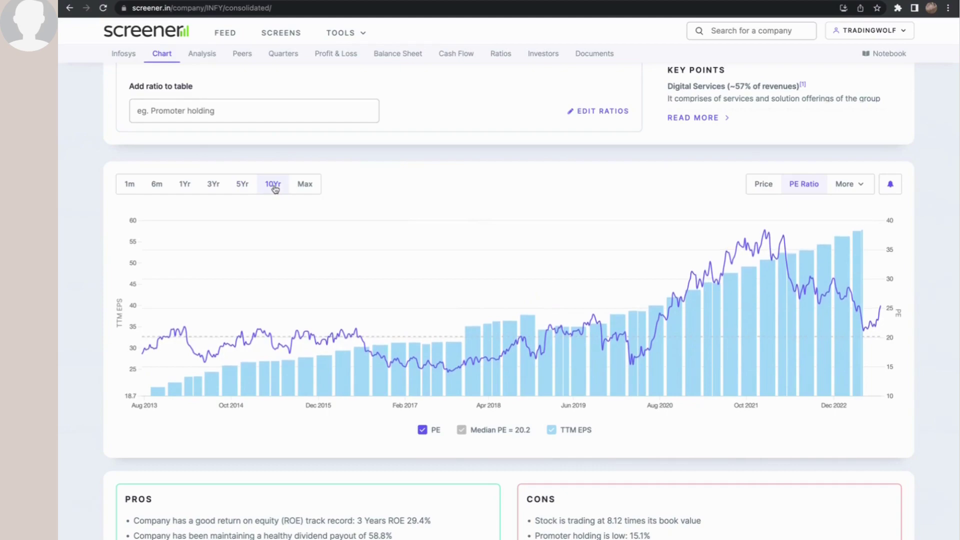
mouse_move(701, 366)
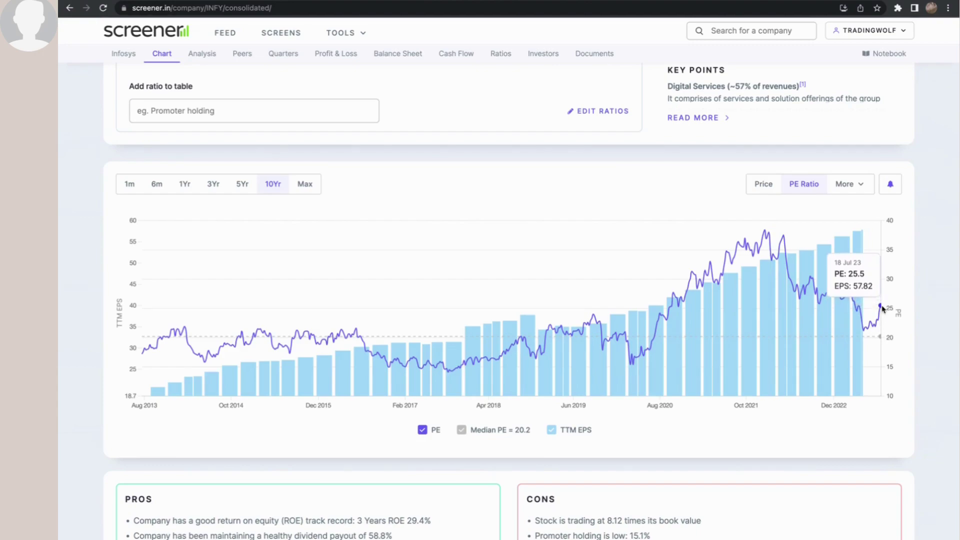
click(242, 185)
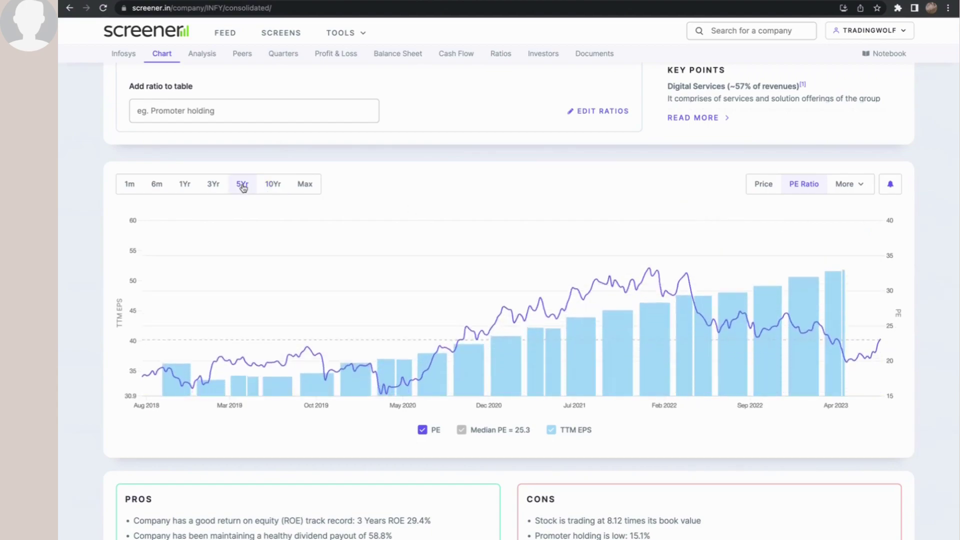
mouse_move(879, 331)
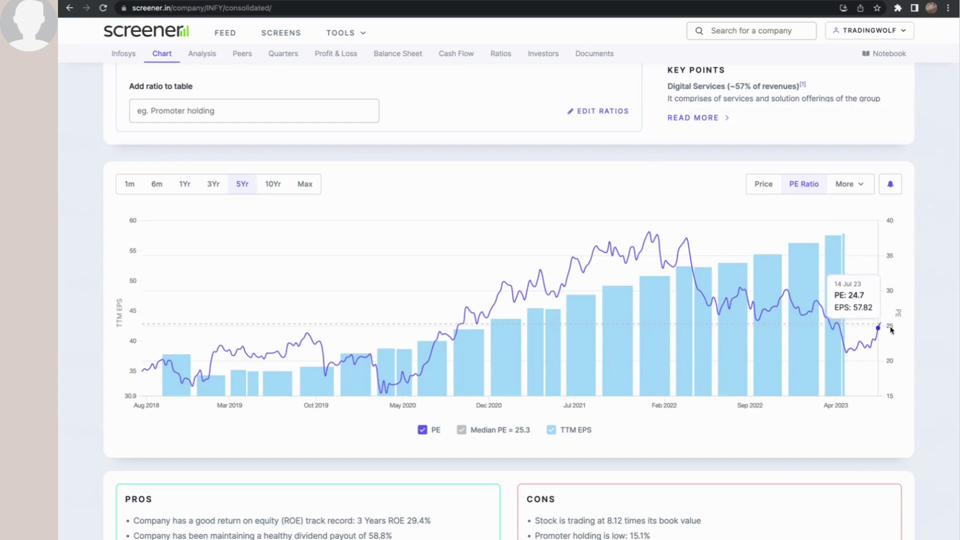
Step: Highlight the current share price on Infosys's Screener page and inspect the latest PE and EPS on the 5-year chart
scroll(595, 220, up, 3)
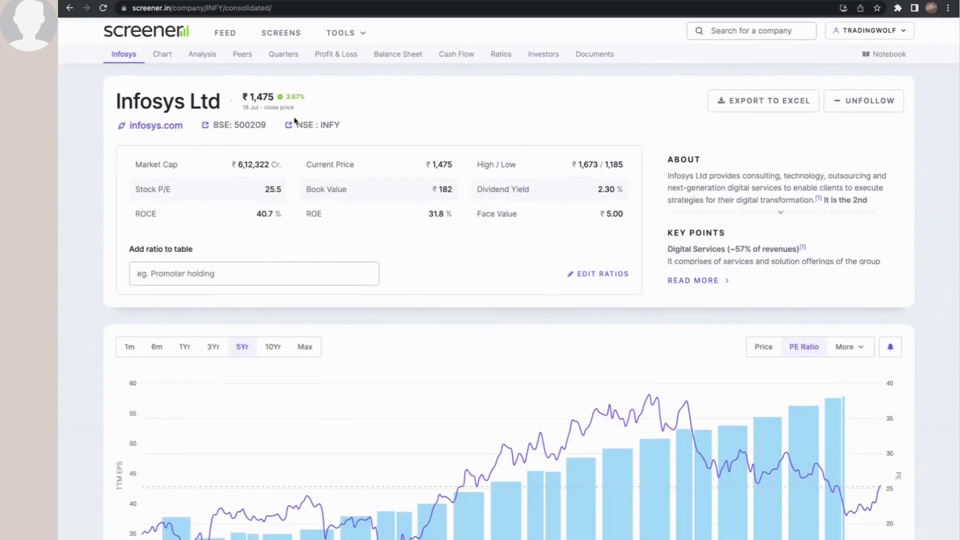
double_click(258, 96)
scroll(453, 259, down, 5)
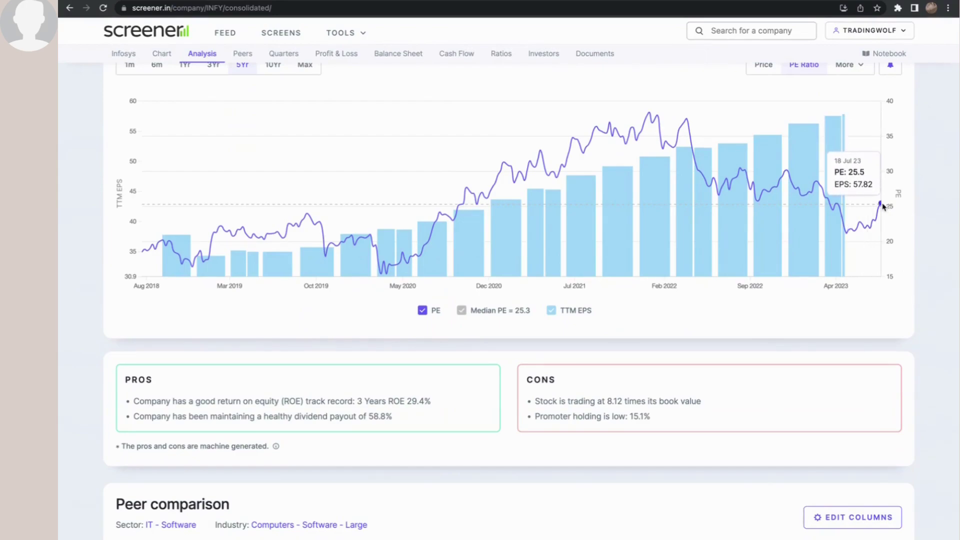
scroll(479, 272, up, 3)
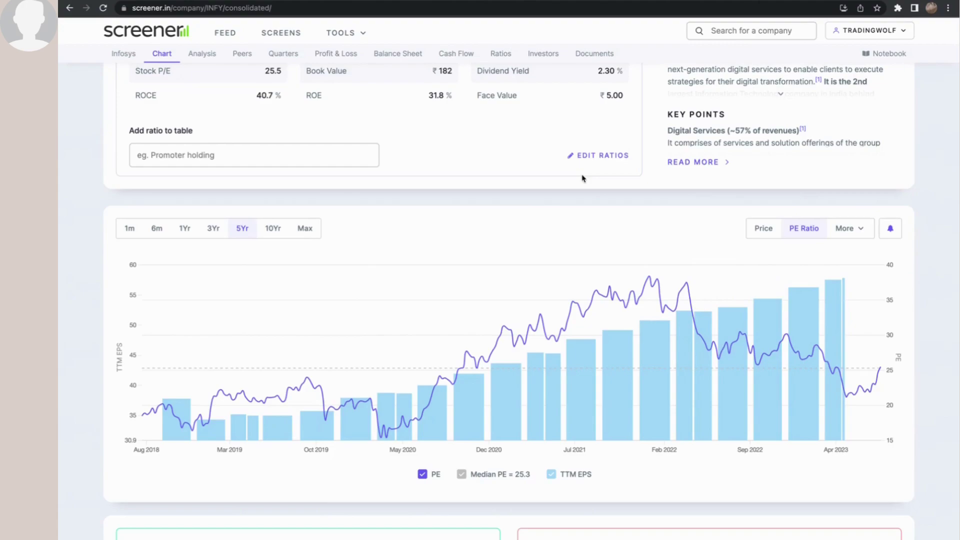
Step: Switch to ChatGPT and ask "What is EPS, explain me in simple words"
click(278, 2)
click(442, 499)
text(Wh)
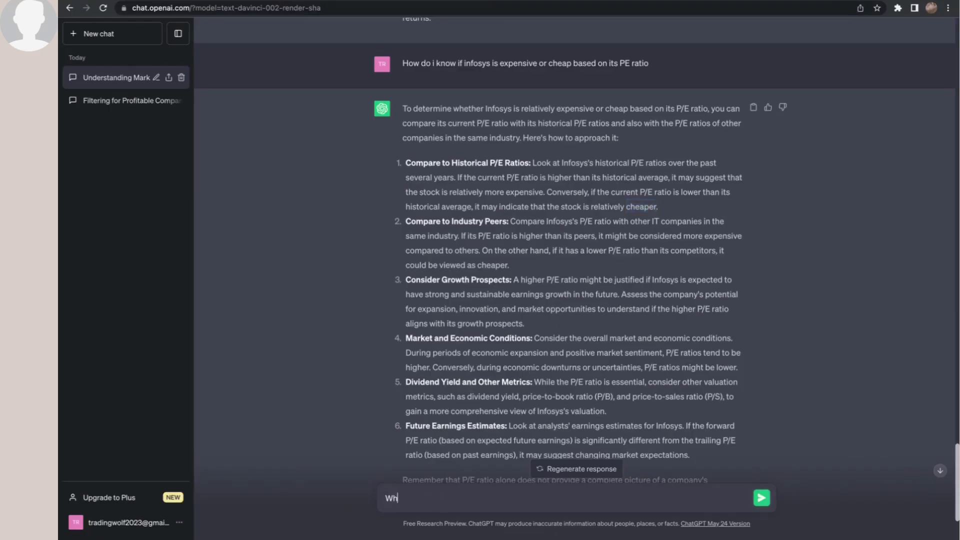
text(at is EPS, explain me in simple wor)
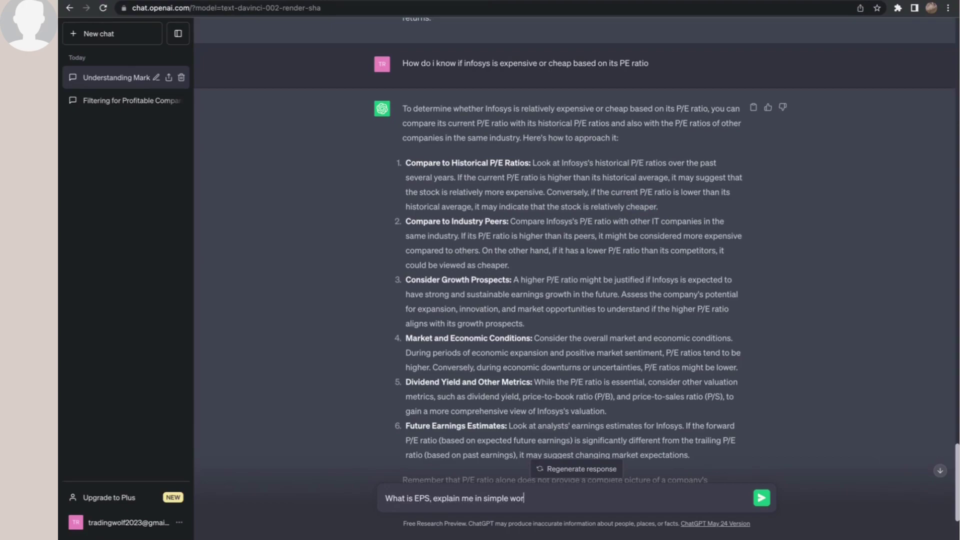
text(ds)
key(Return)
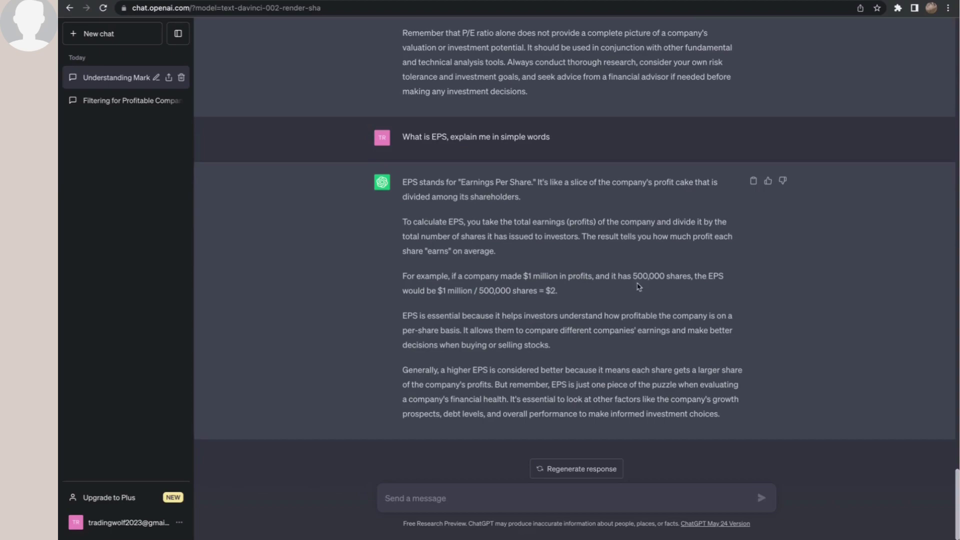
Step: Highlight the 500,000 share count, "EPS" and the $2 result in the answer's worked example
drag(664, 276, 633, 276)
double_click(714, 278)
drag(552, 291, 547, 291)
click(602, 303)
drag(555, 290, 544, 289)
Step: Ask ChatGPT "what should be the trend of EPS for a good fundamental stock"
click(454, 493)
text(what)
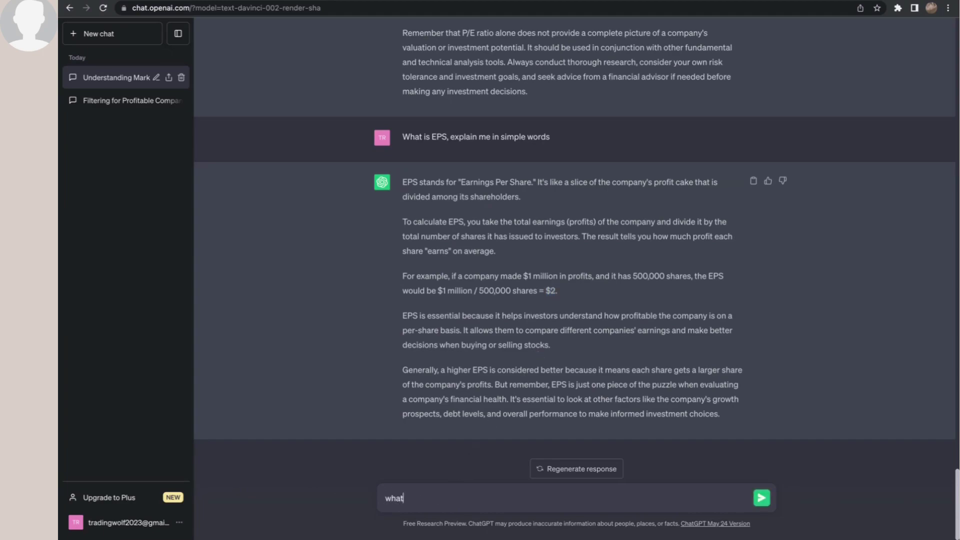
text( should be the trend of EPS for a)
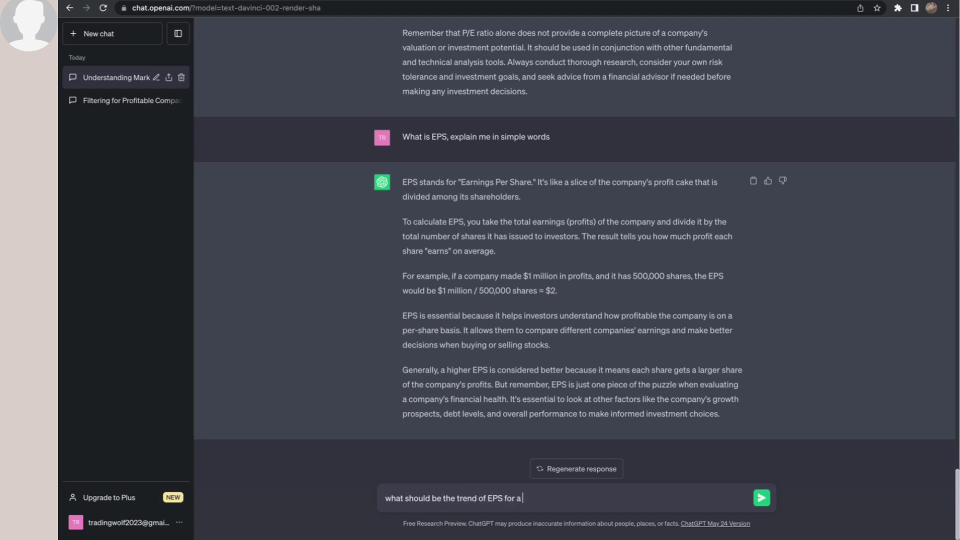
text( good stco)
key(BackSpace)
key(BackSpace)
text(damental stock)
key(Return)
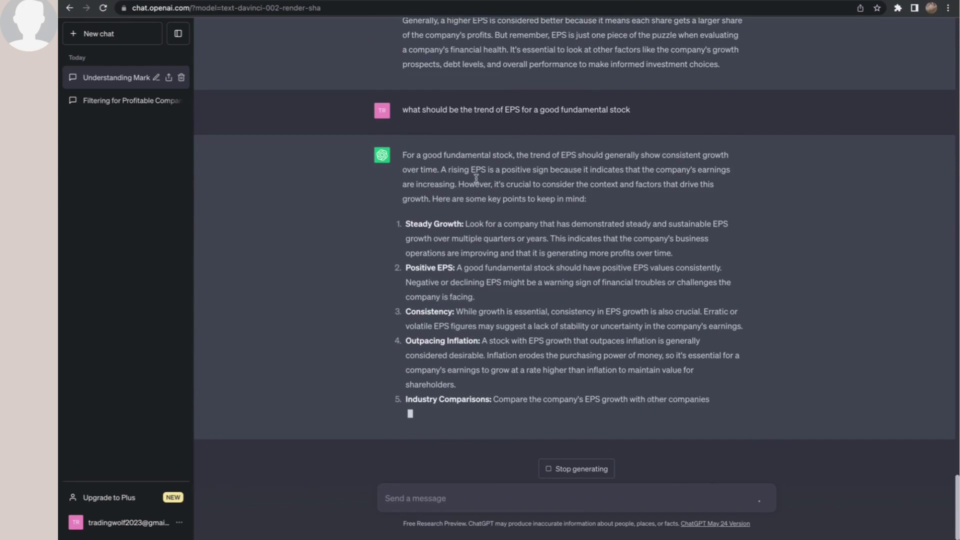
Step: Review the EPS trend answer and highlight its opening sentences on consistent growth and a rising EPS
scroll(510, 87, up, 5)
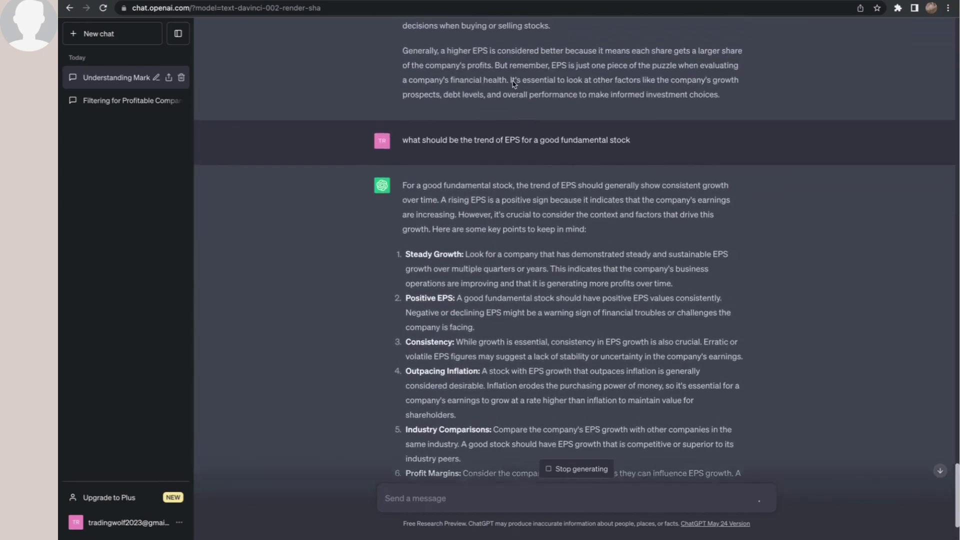
scroll(512, 83, down, 7)
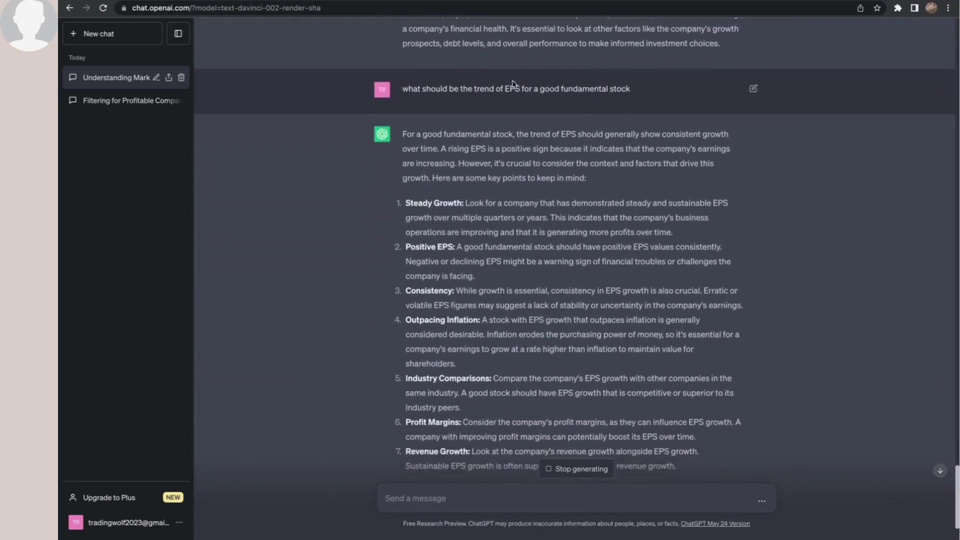
scroll(512, 81, up, 2)
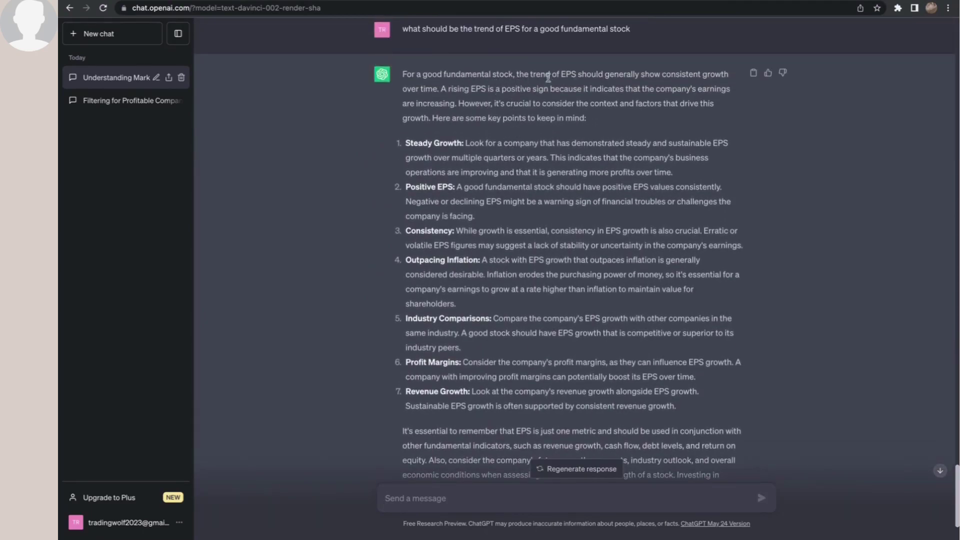
drag(515, 74, 517, 86)
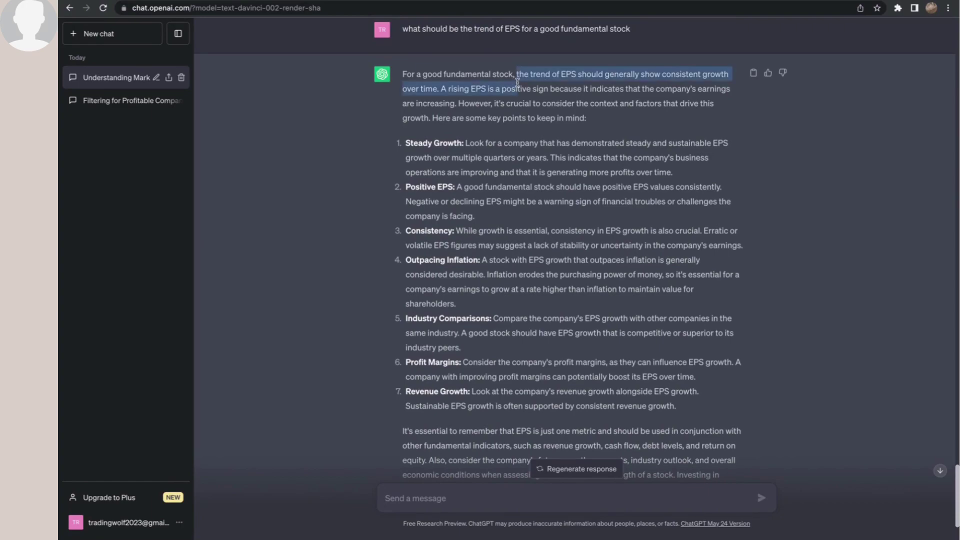
click(454, 98)
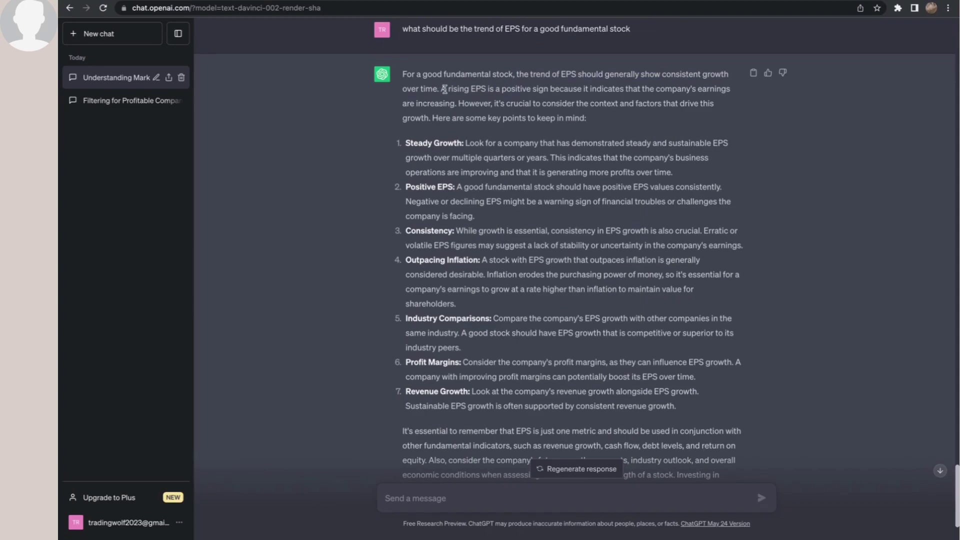
drag(444, 89, 451, 106)
double_click(542, 90)
drag(455, 100, 408, 77)
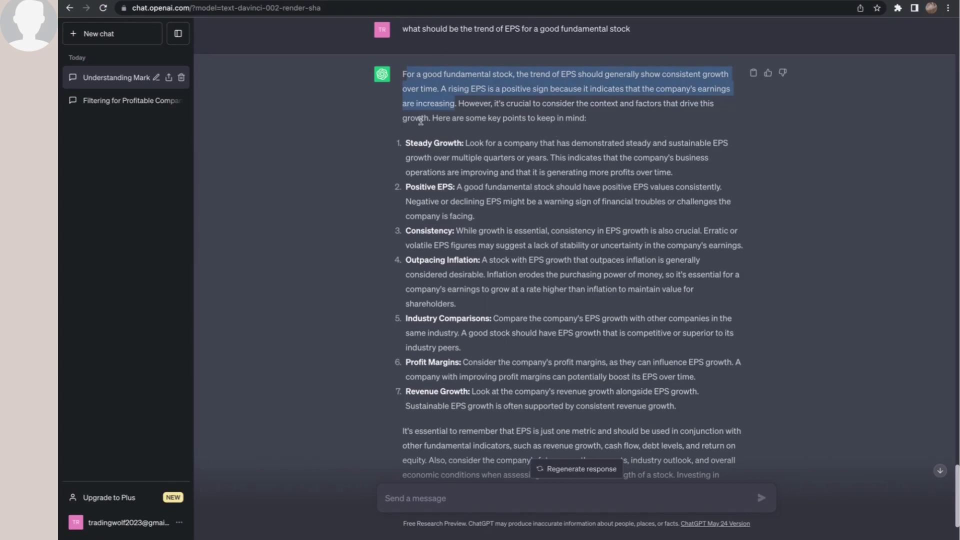
Step: Ask ChatGPT "How can i use EPS and PE Ratio to identify a fundamentally strong stock"
scroll(436, 213, down, 3)
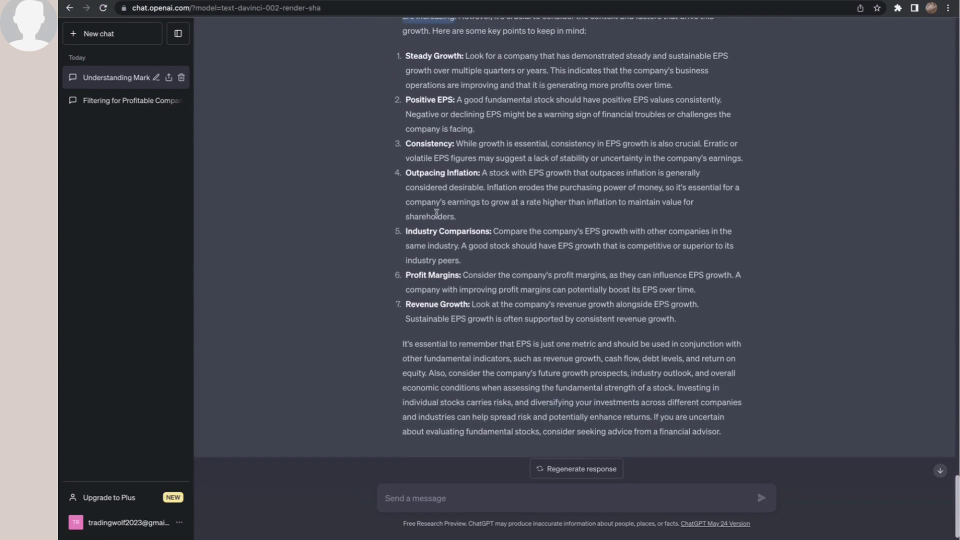
scroll(436, 214, up, 3)
scroll(440, 280, down, 3)
click(443, 497)
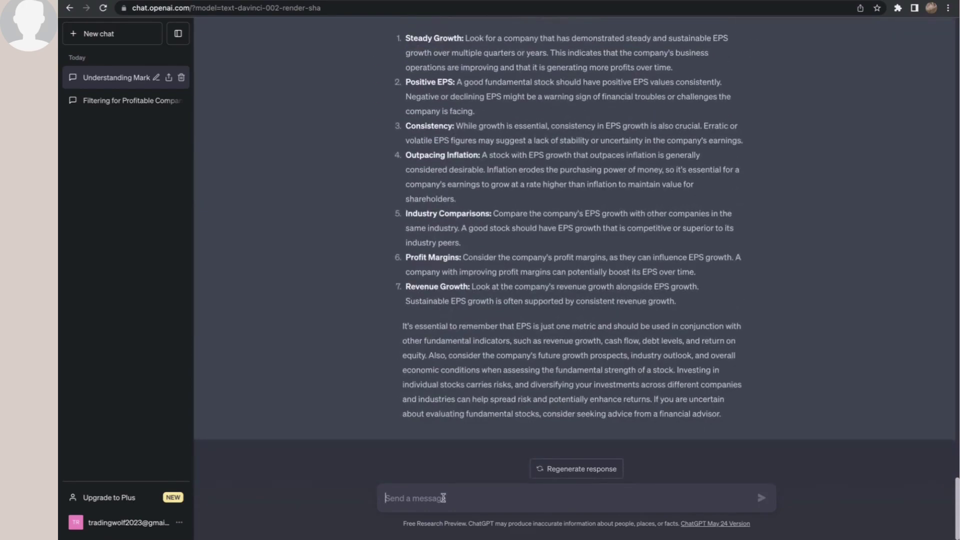
text(How can i use EPS and PE Ratio to ident)
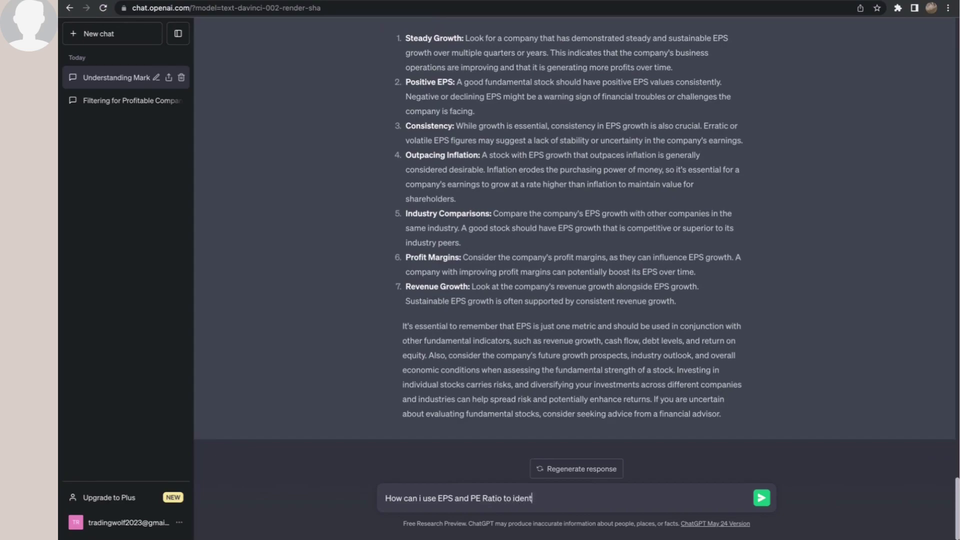
text(ify a fundamentally strong stock)
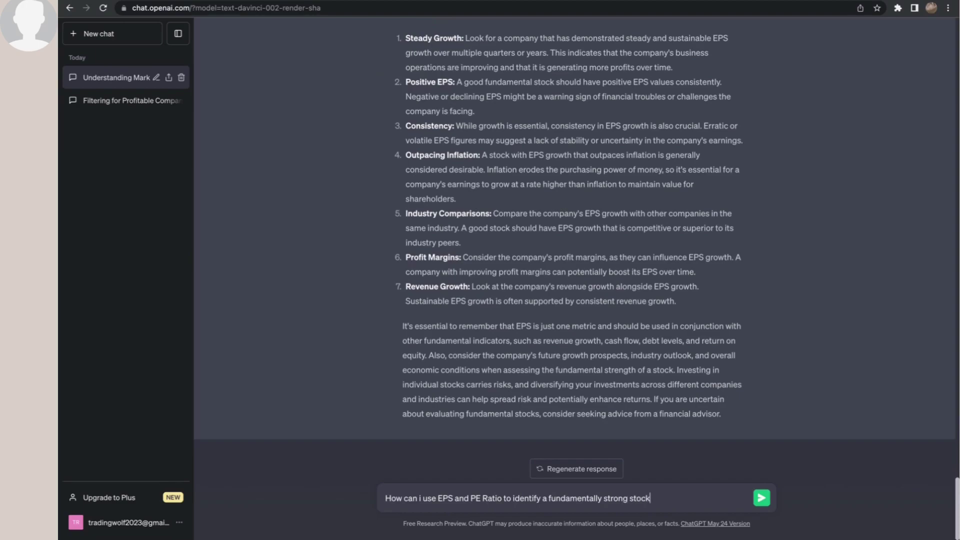
key(Return)
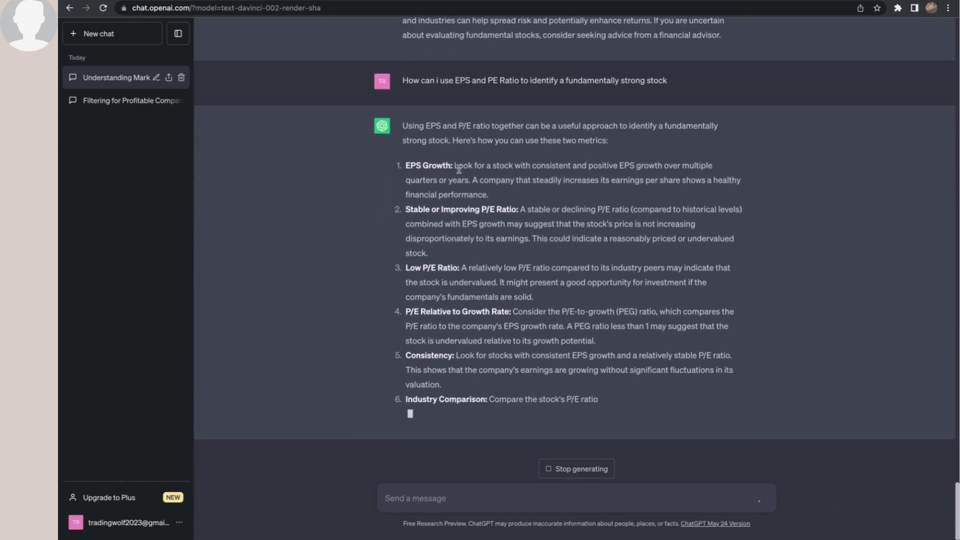
Step: Highlight "EPS" and "PE" in the latest question, skim the answer, and highlight "EPS" in its opening sentence
scroll(460, 171, up, 1)
double_click(463, 140)
double_click(492, 140)
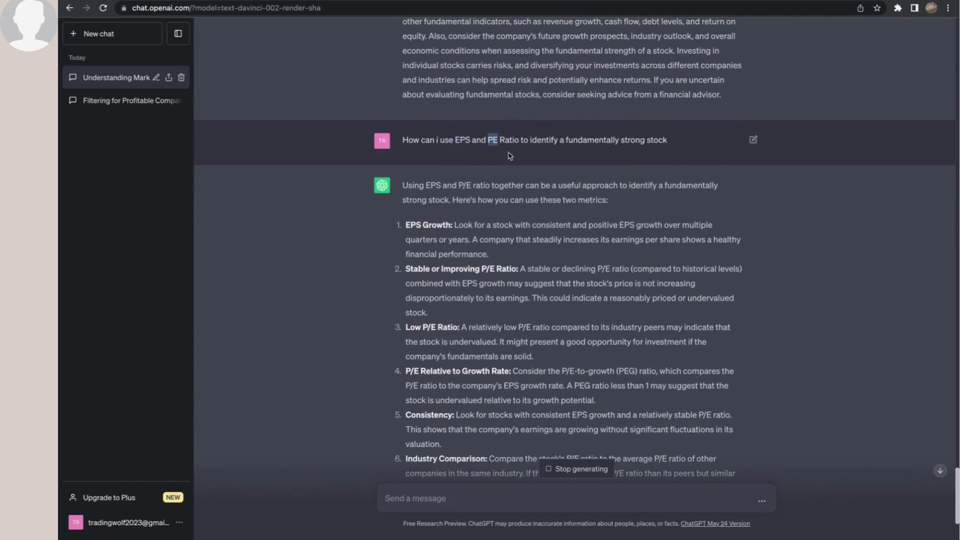
scroll(540, 232, down, 1)
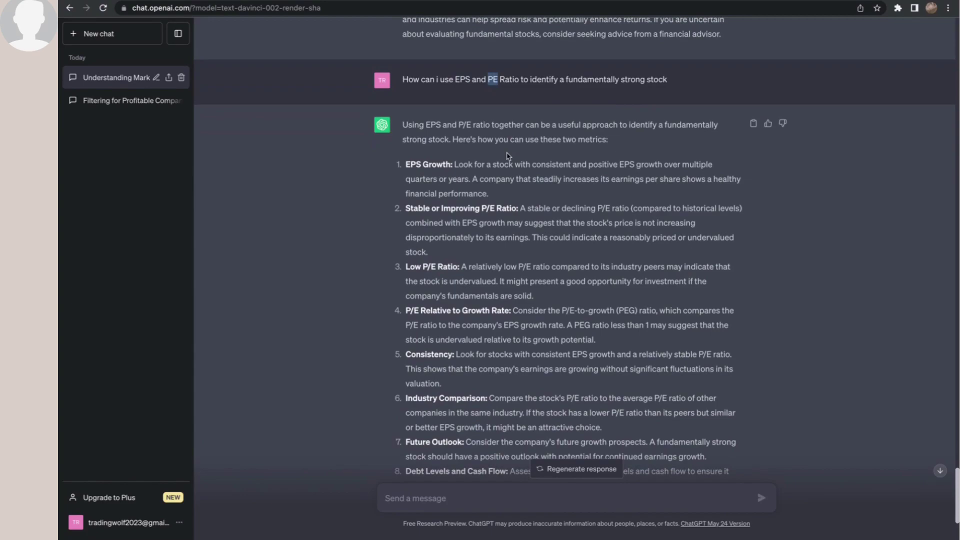
scroll(506, 152, down, 3)
scroll(506, 153, up, 6)
scroll(506, 152, up, 2)
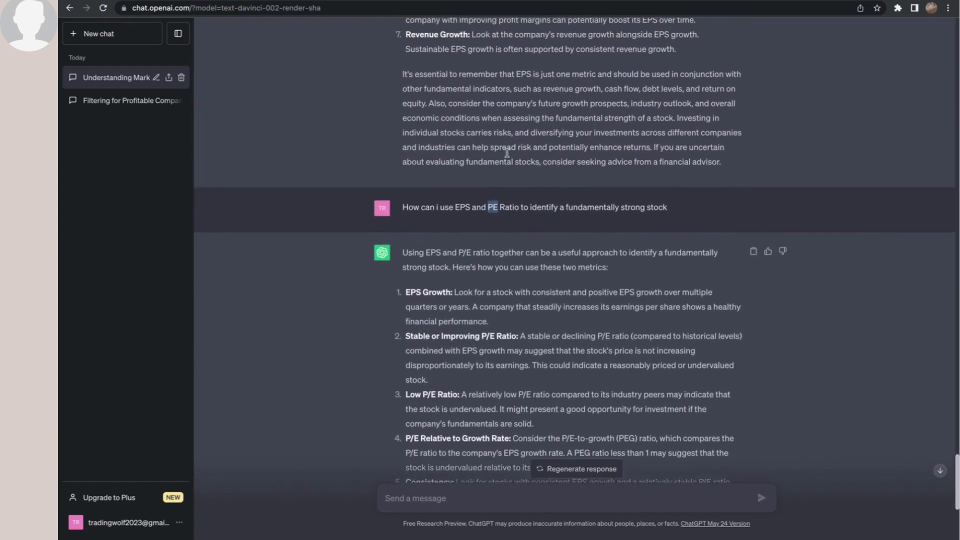
double_click(433, 256)
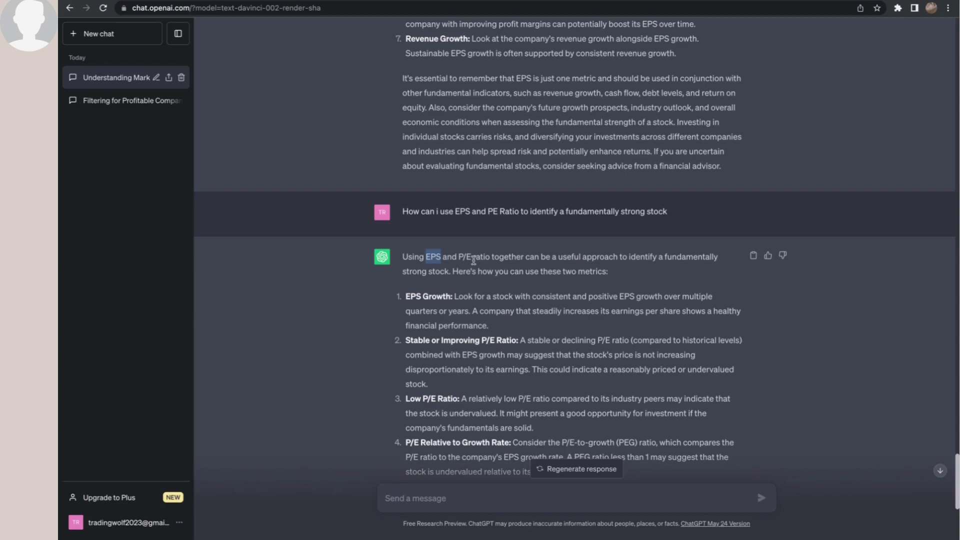
Step: Highlight the "EPS Growth" point's explanation, the words "steadily" and "increases", and the whole point with its heading
scroll(474, 260, down, 2)
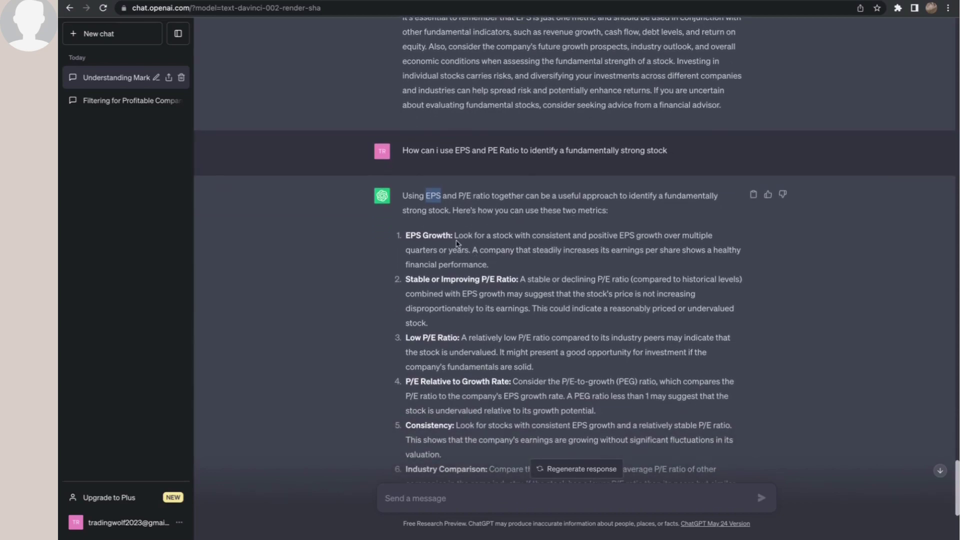
drag(454, 235, 500, 264)
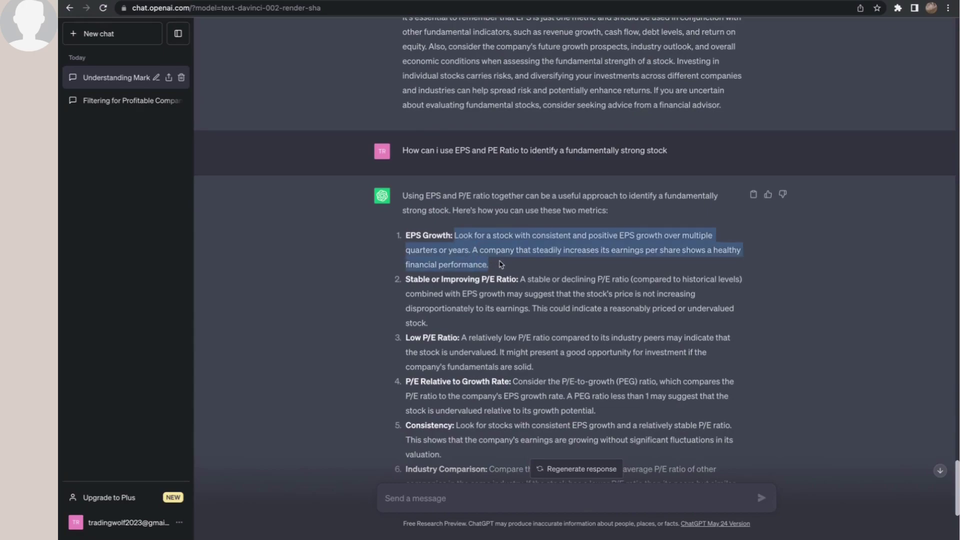
double_click(538, 249)
double_click(583, 249)
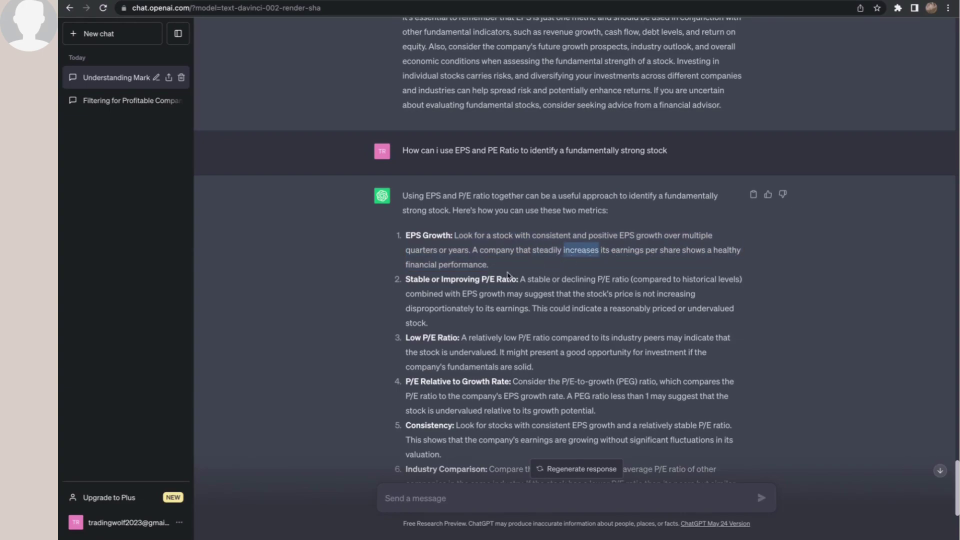
drag(509, 274, 404, 233)
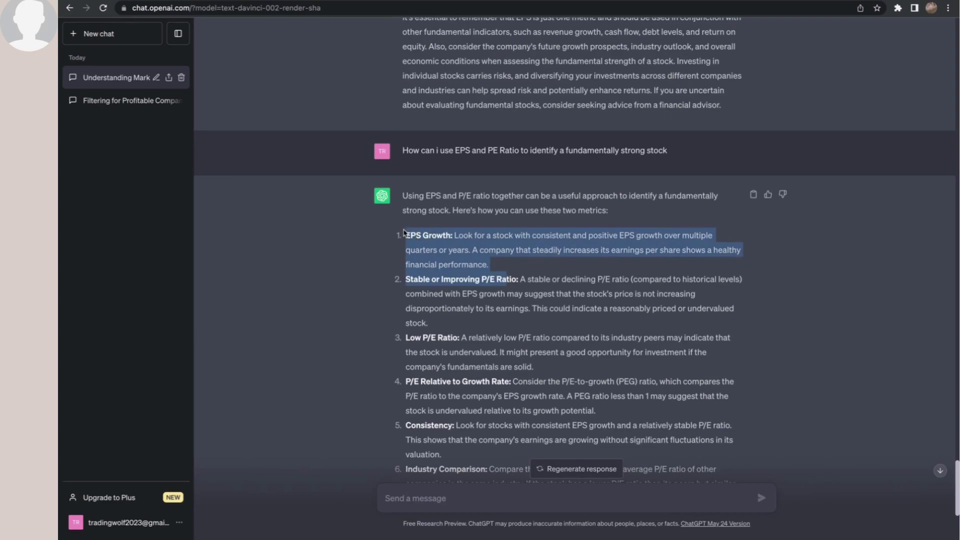
click(450, 249)
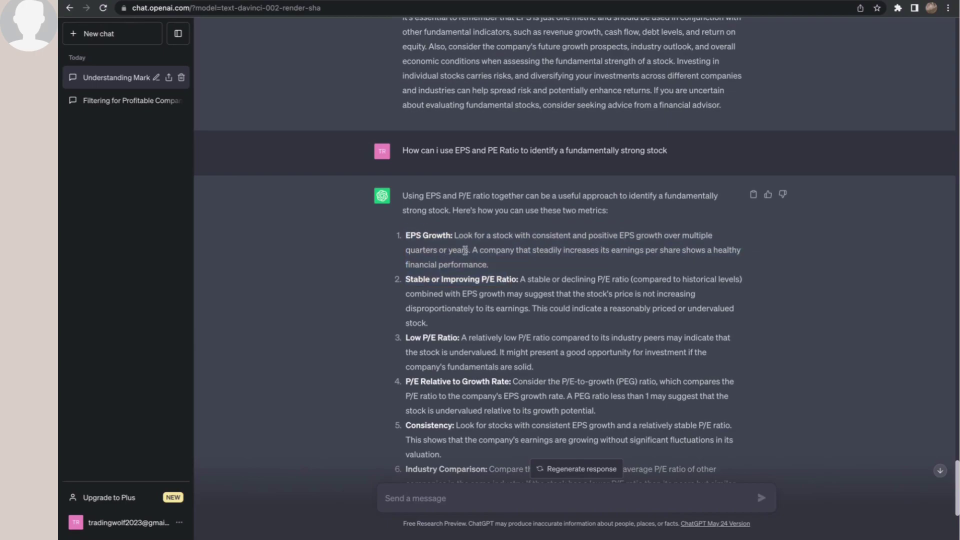
drag(502, 268, 406, 239)
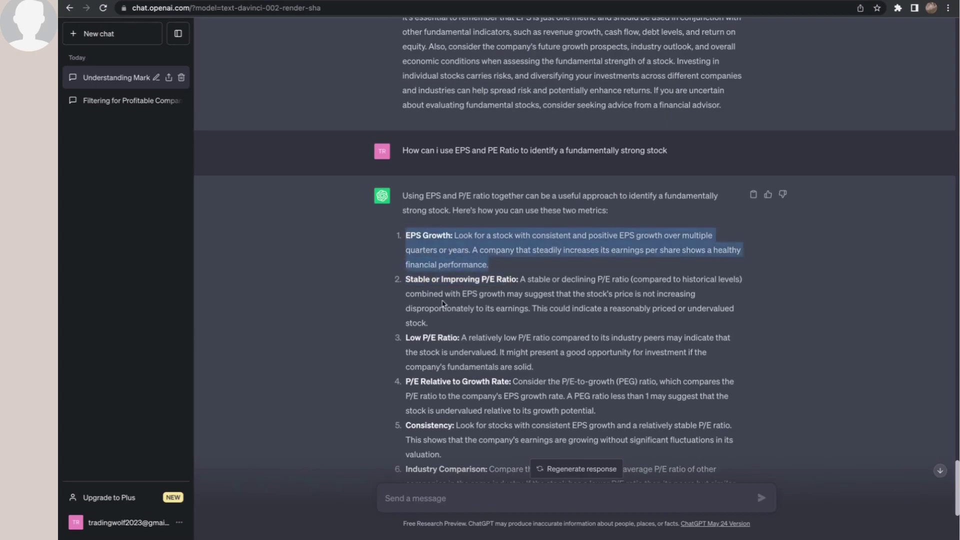
Step: Highlight key parts of the "Stable or Improving P/E Ratio" point, including its last sentence, and skim the remaining points
scroll(441, 300, down, 3)
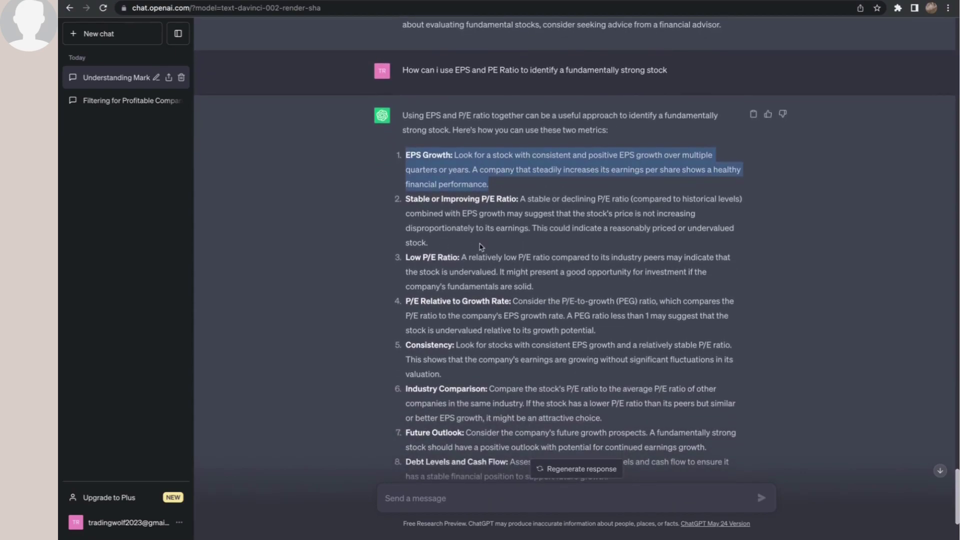
click(519, 223)
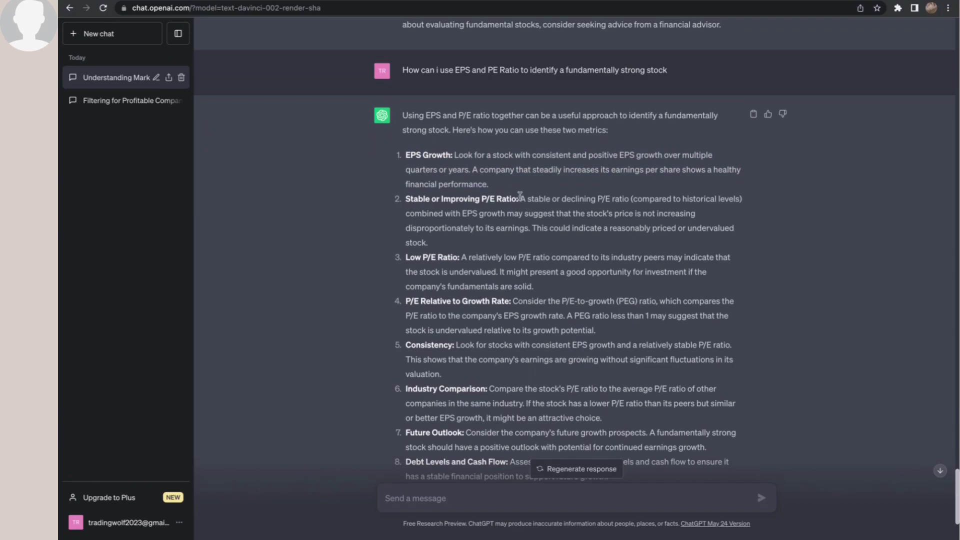
drag(521, 199, 524, 216)
click(468, 225)
double_click(495, 217)
drag(531, 227, 405, 199)
click(550, 243)
drag(531, 227, 531, 245)
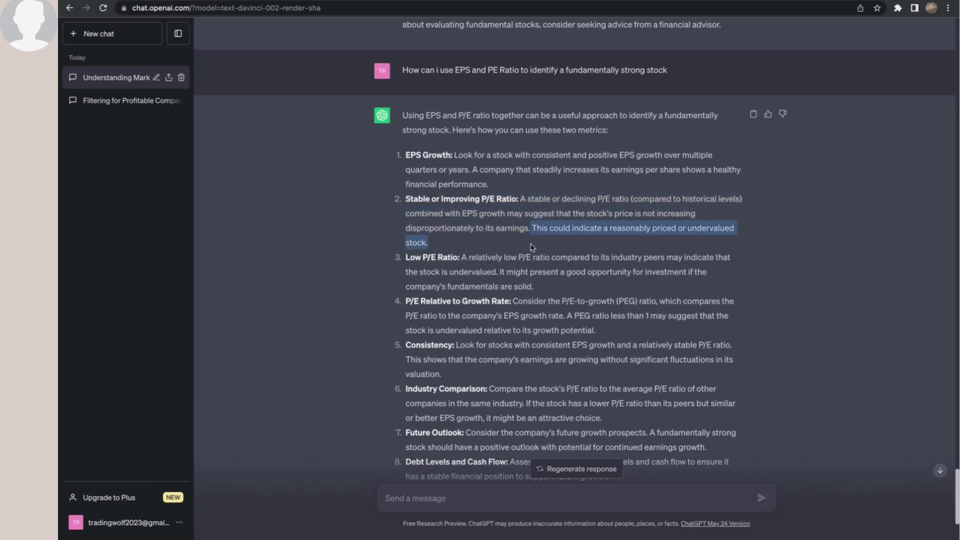
click(490, 248)
scroll(489, 248, down, 3)
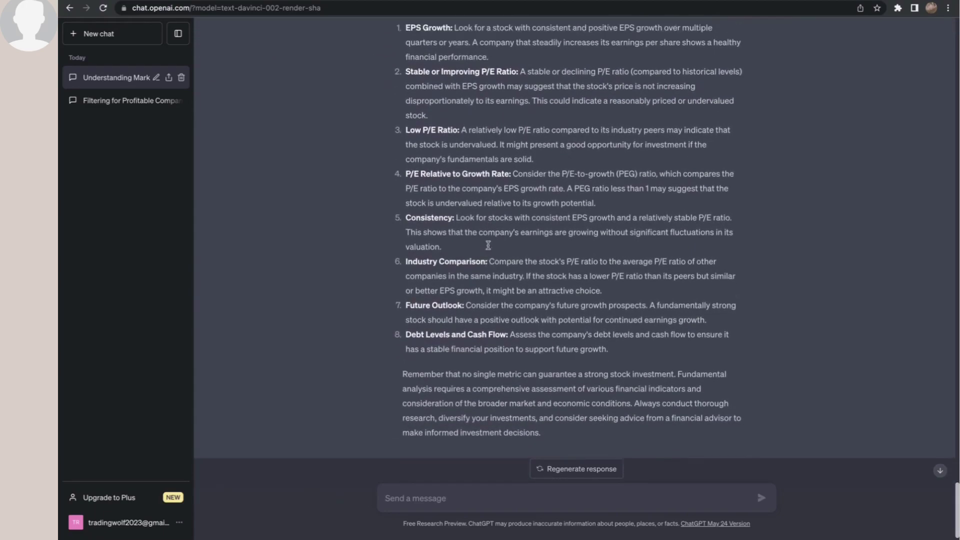
scroll(488, 247, up, 4)
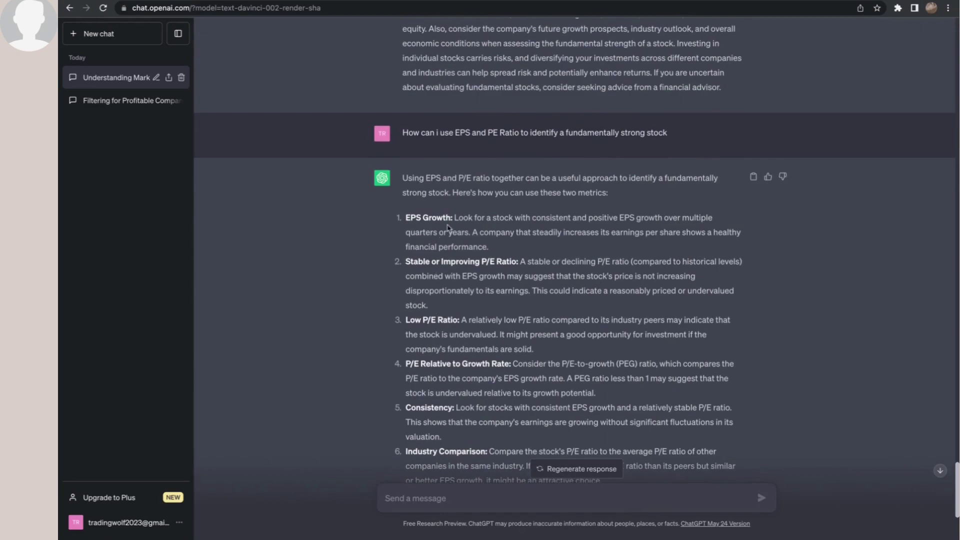
Step: Highlight the "EPS Growth" point, then the first two points together, and finally the words "reasonably priced" in ChatGPT's answer
drag(496, 255, 405, 216)
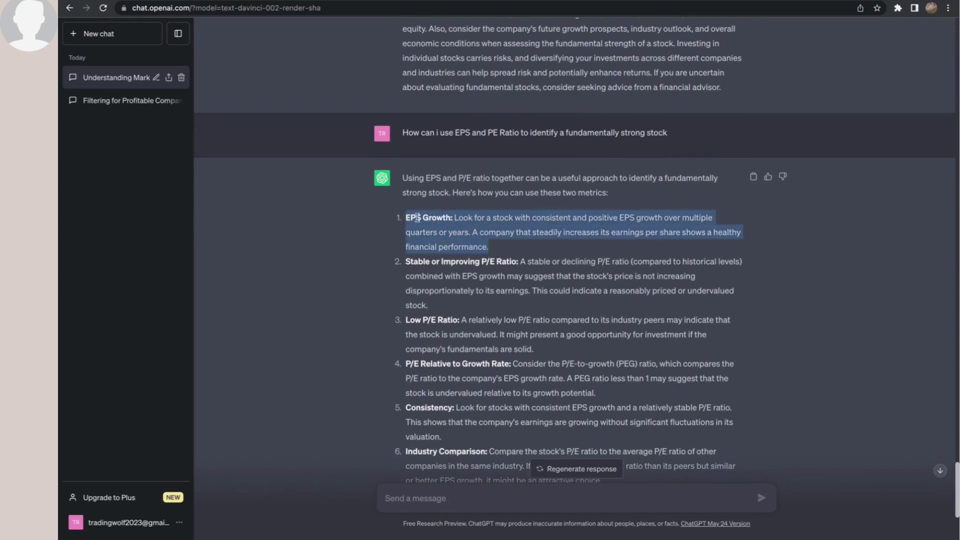
click(526, 257)
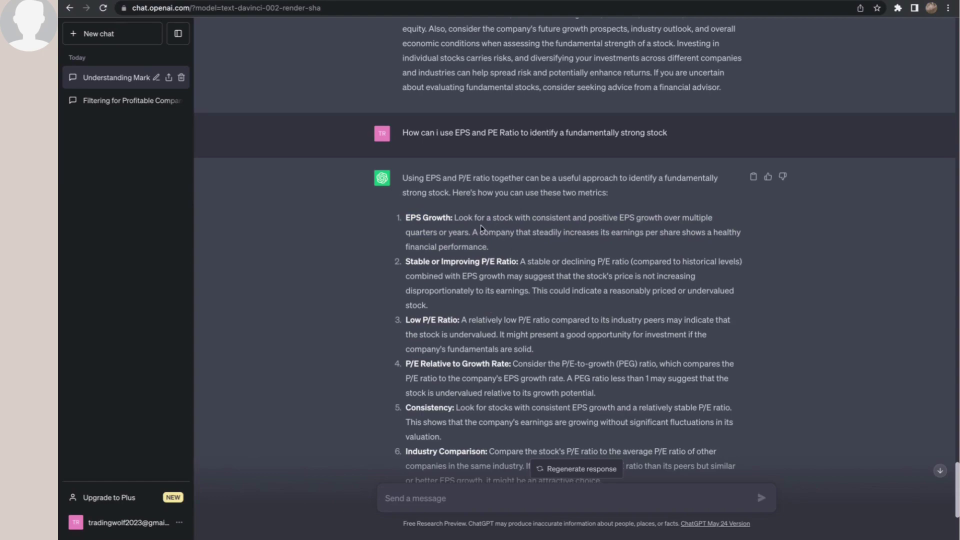
drag(434, 313, 404, 219)
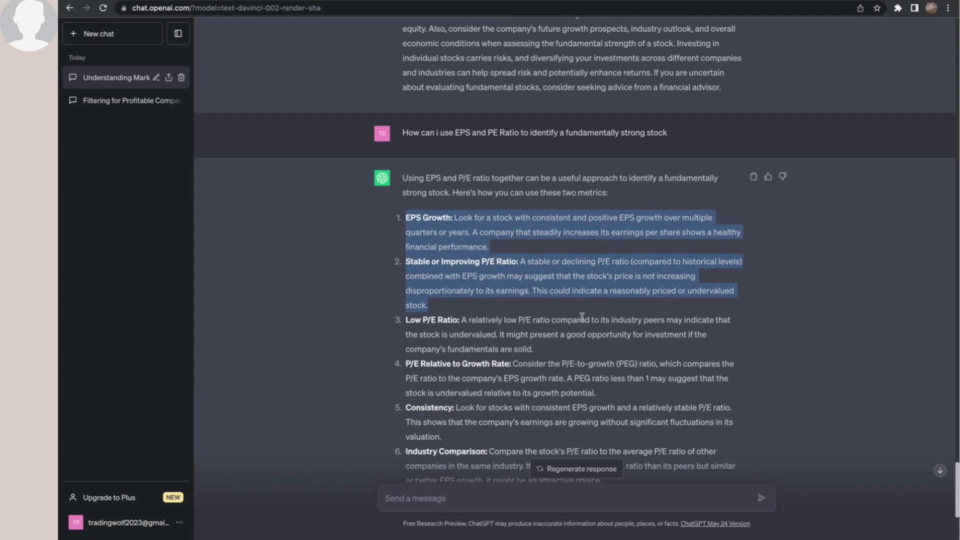
click(617, 314)
drag(689, 291, 609, 289)
click(632, 302)
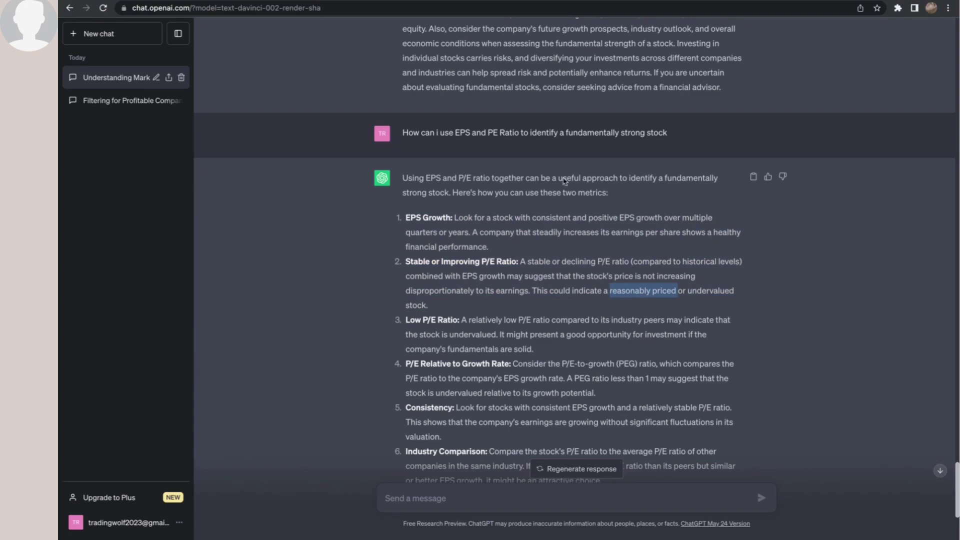
Step: Switch to Screener's Infosys page and examine how PE and TTM EPS move on the five-year PE Ratio chart
key(ctrl+Tab)
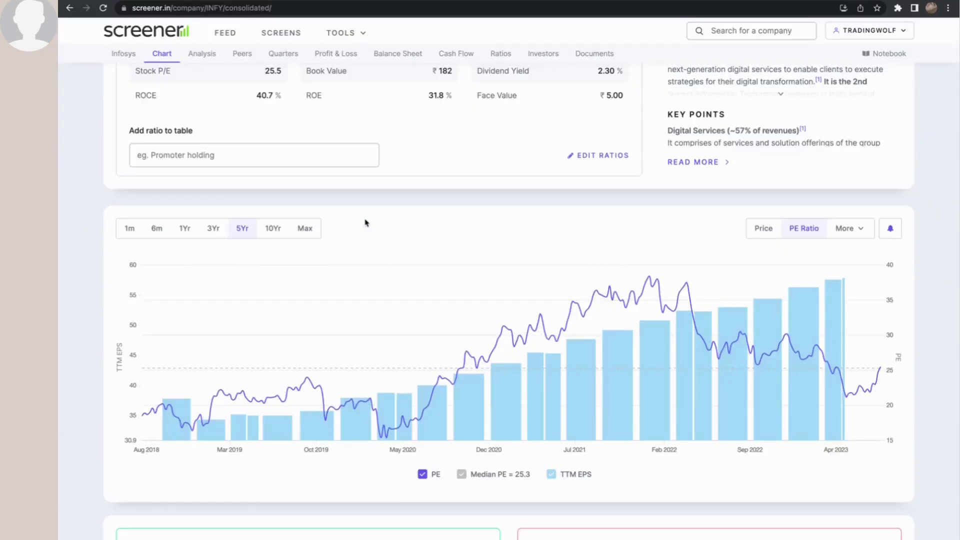
scroll(366, 223, down, 2)
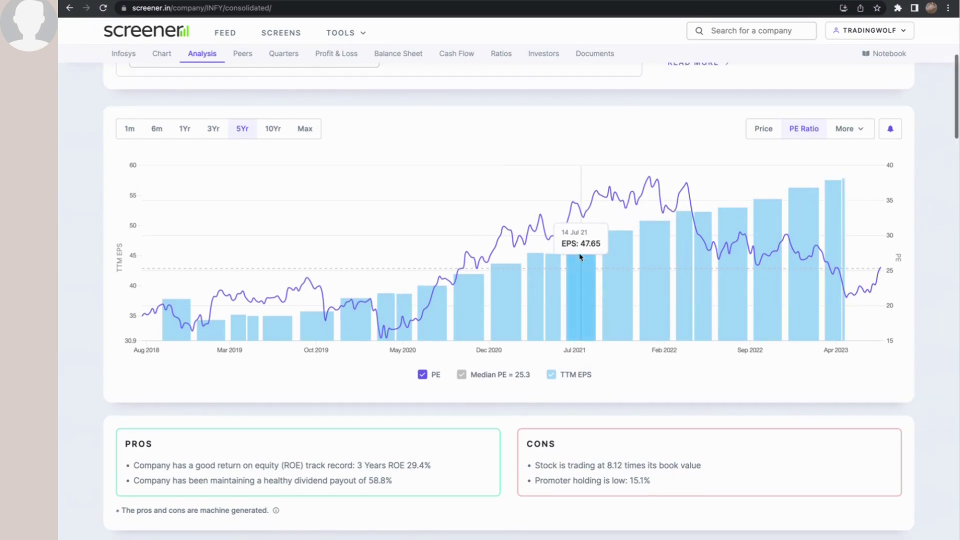
scroll(580, 257, up, 4)
scroll(580, 257, down, 3)
scroll(579, 257, down, 1)
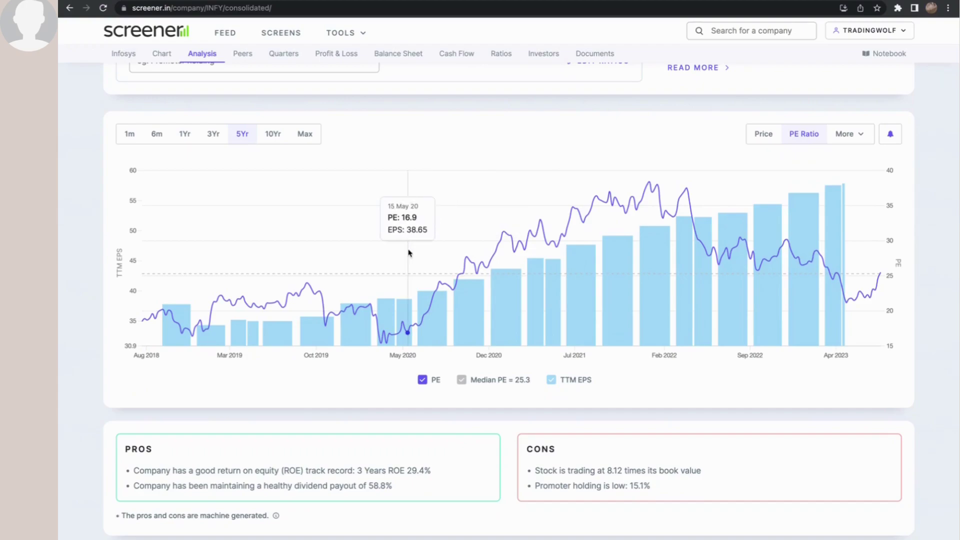
scroll(408, 252, down, 6)
scroll(408, 253, up, 11)
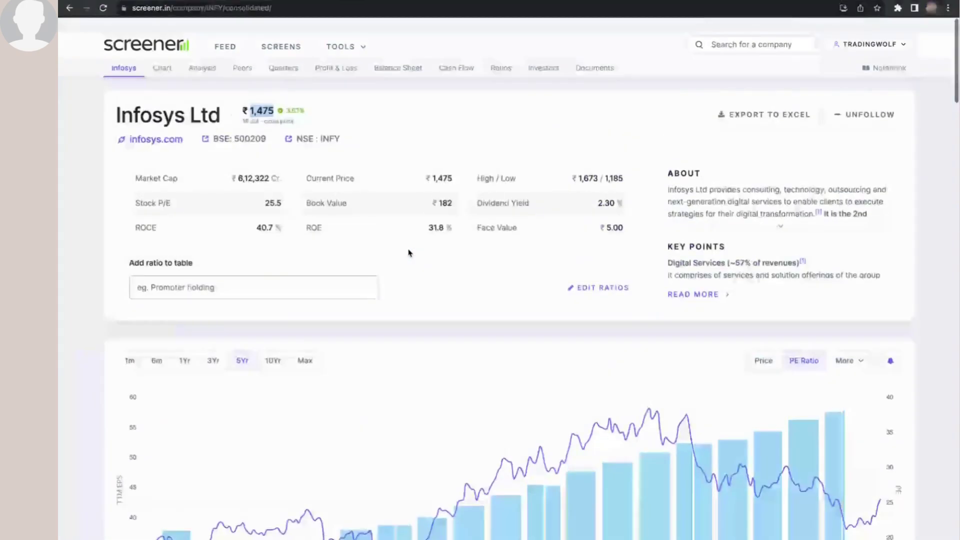
Step: Search Screener for "adani" and open the Adani Enterprises Ltd company page
click(722, 30)
text(adani)
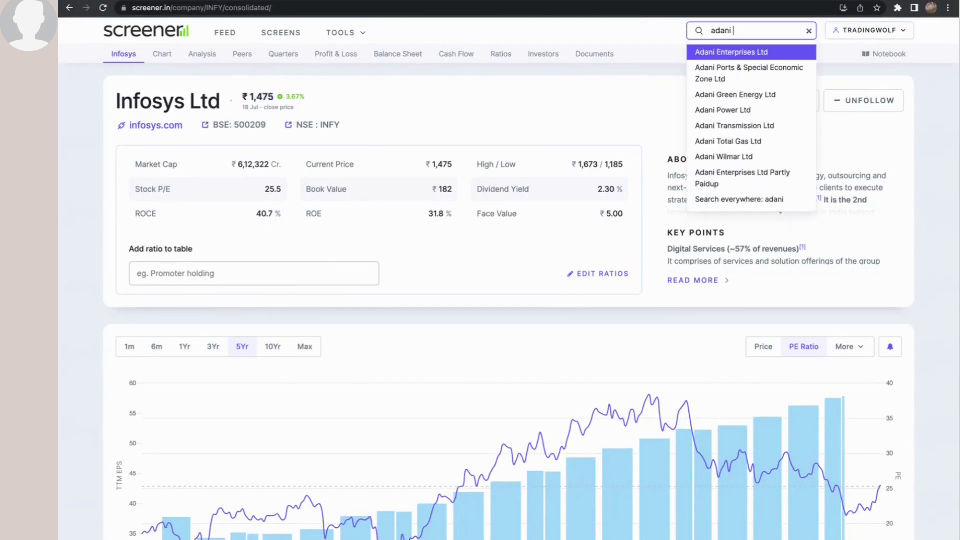
key(Down)
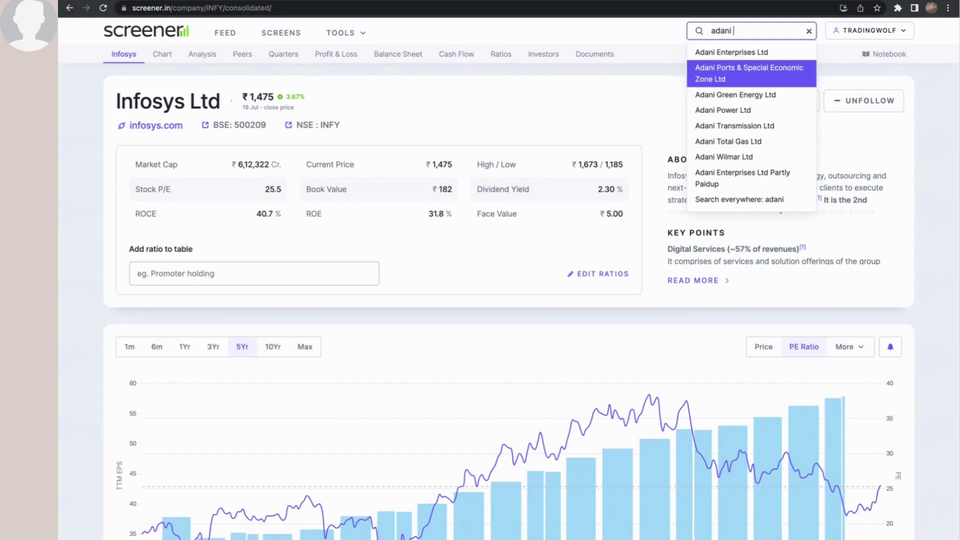
key(Up)
key(Return)
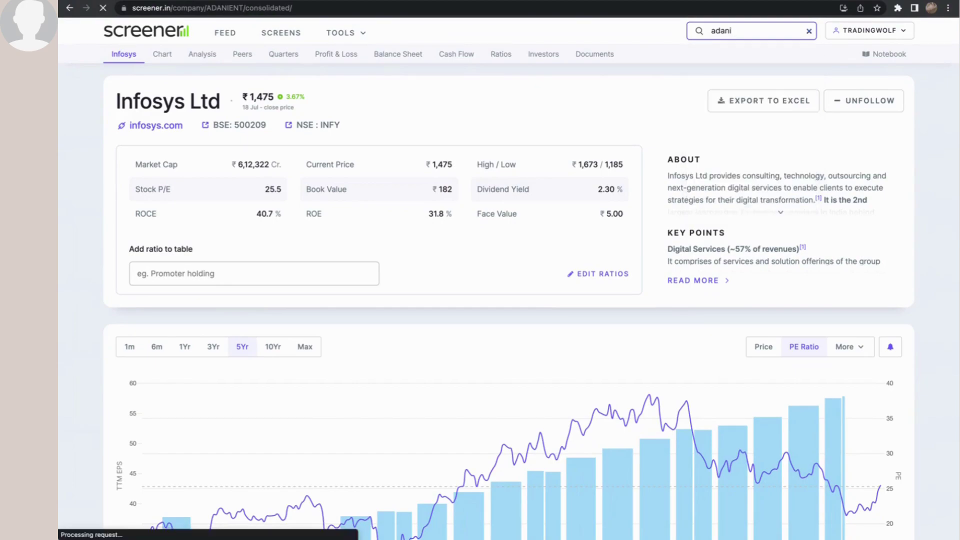
Step: Show Adani Enterprises' PE Ratio chart and inspect PE and EPS at several dates between mid-2020 and mid-2023
scroll(516, 160, down, 4)
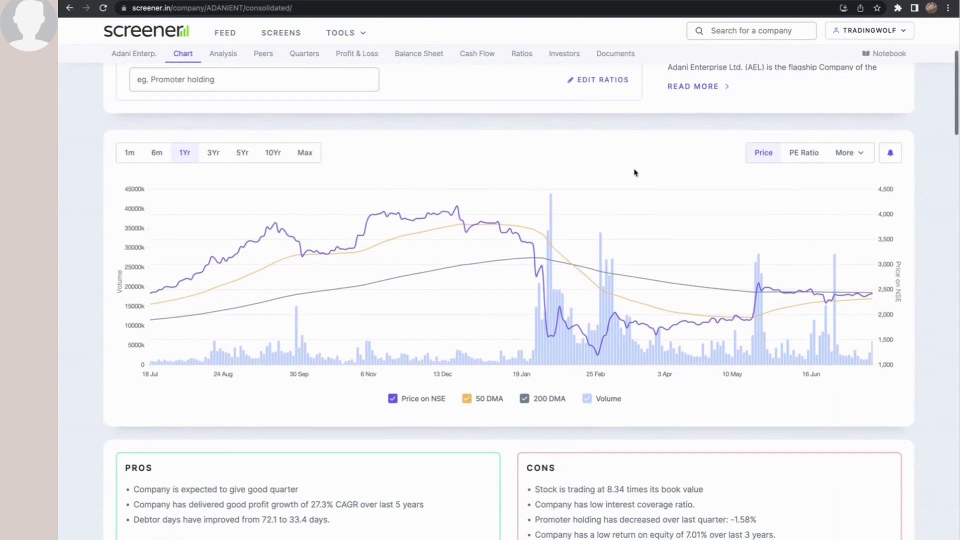
click(808, 154)
mouse_move(422, 252)
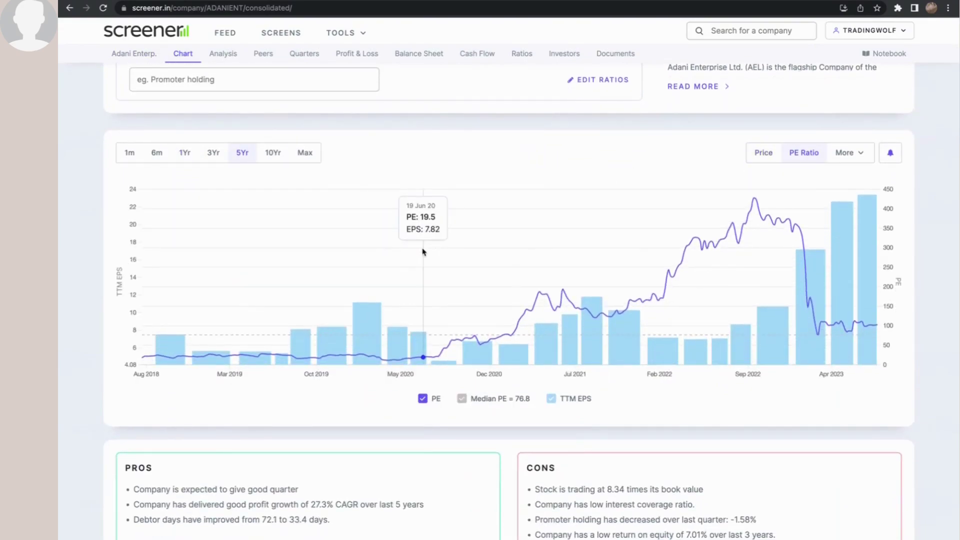
mouse_move(624, 318)
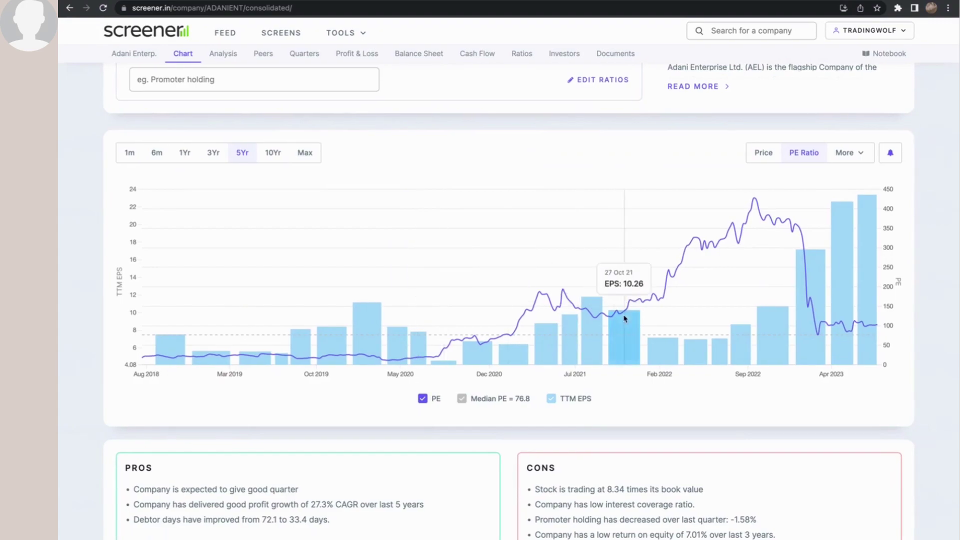
mouse_move(753, 205)
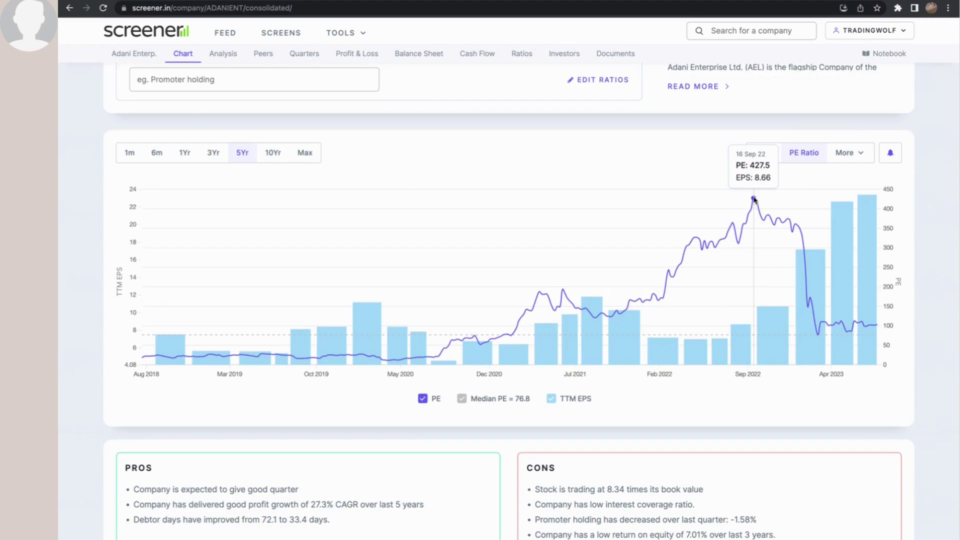
mouse_move(876, 324)
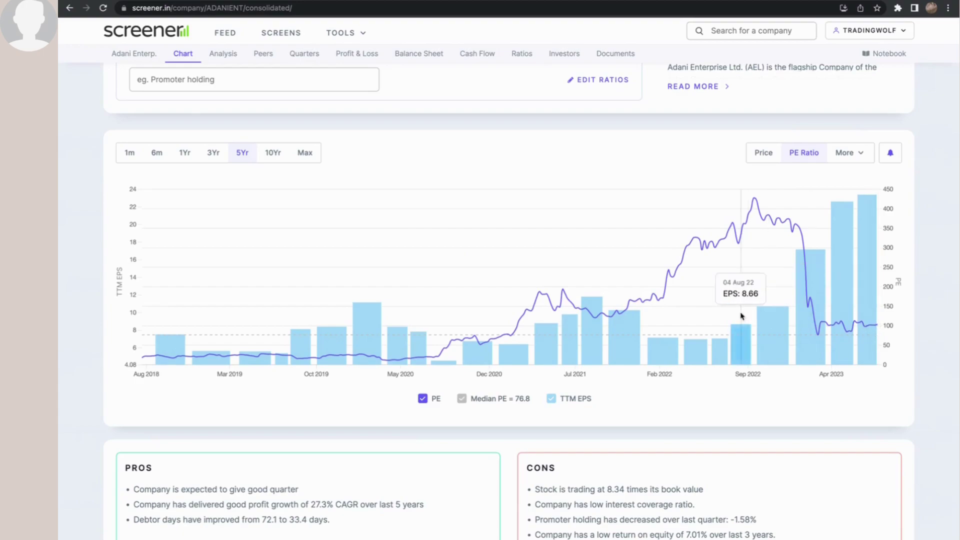
mouse_move(390, 333)
mouse_move(444, 358)
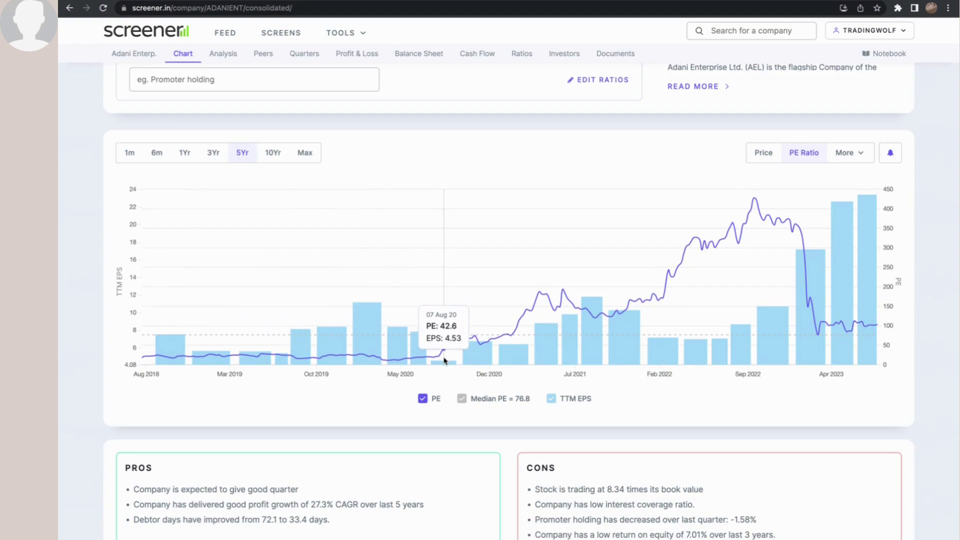
mouse_move(868, 243)
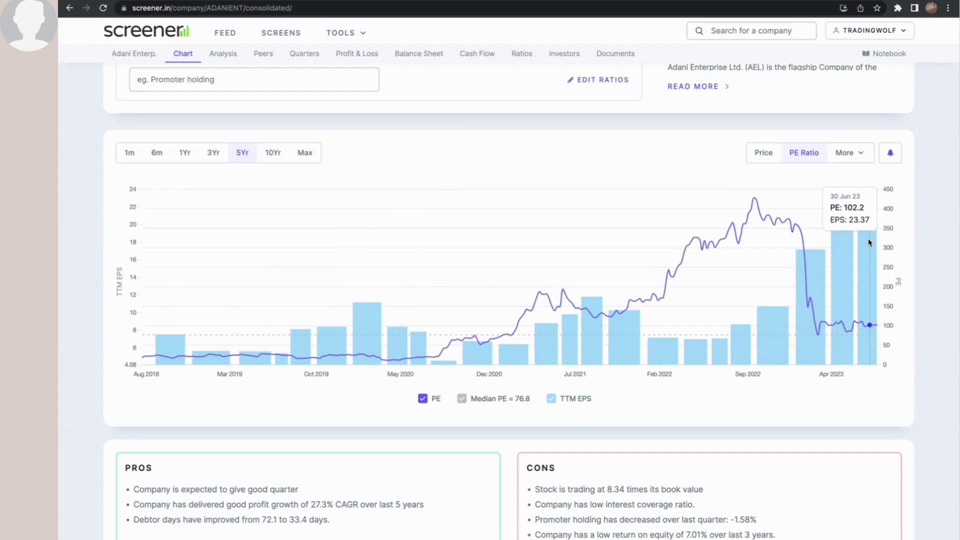
Step: Compare the September 2022 PE peak and the April 2022 PE and EPS on Adani Enterprises' chart with the company's key ratios
scroll(868, 242, up, 4)
scroll(870, 244, down, 5)
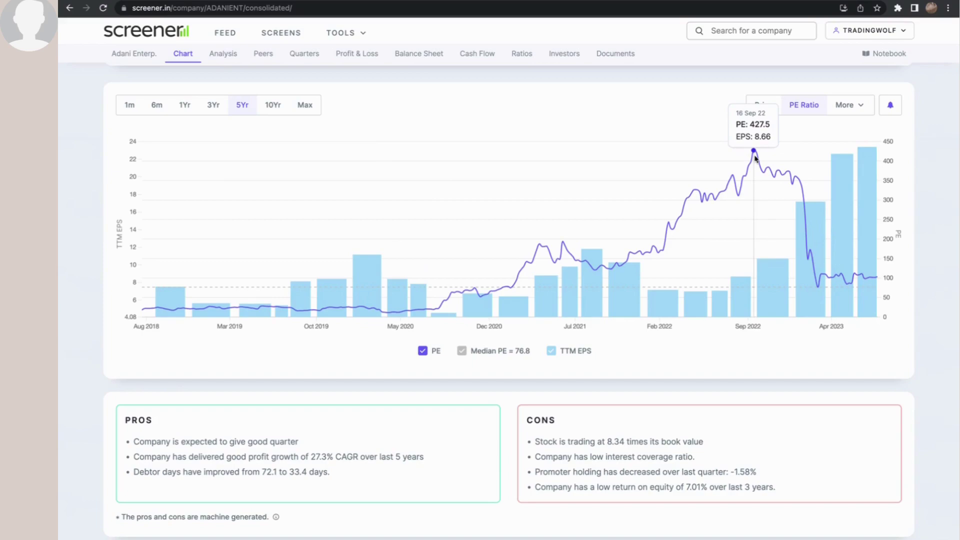
scroll(755, 159, up, 2)
scroll(754, 159, down, 1)
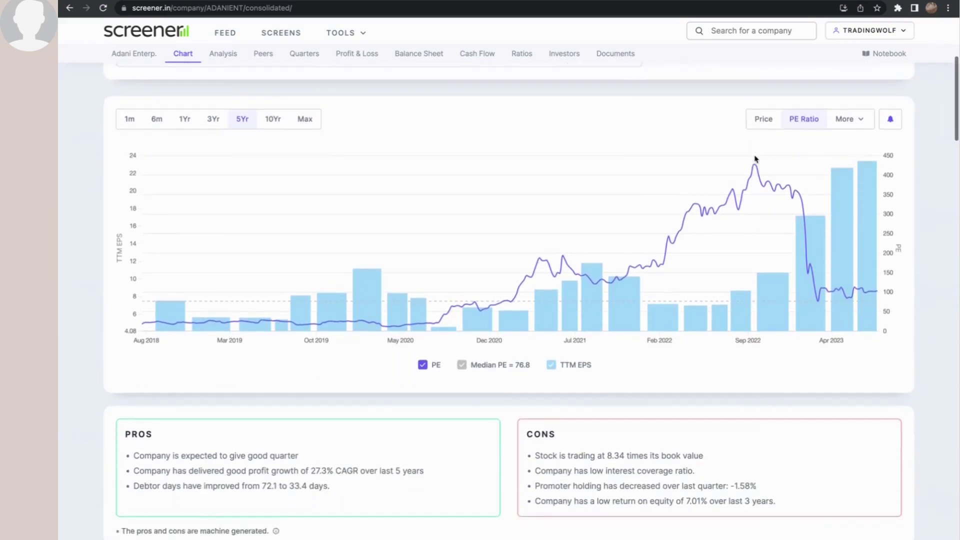
scroll(755, 158, down, 1)
scroll(754, 158, up, 6)
scroll(755, 159, down, 5)
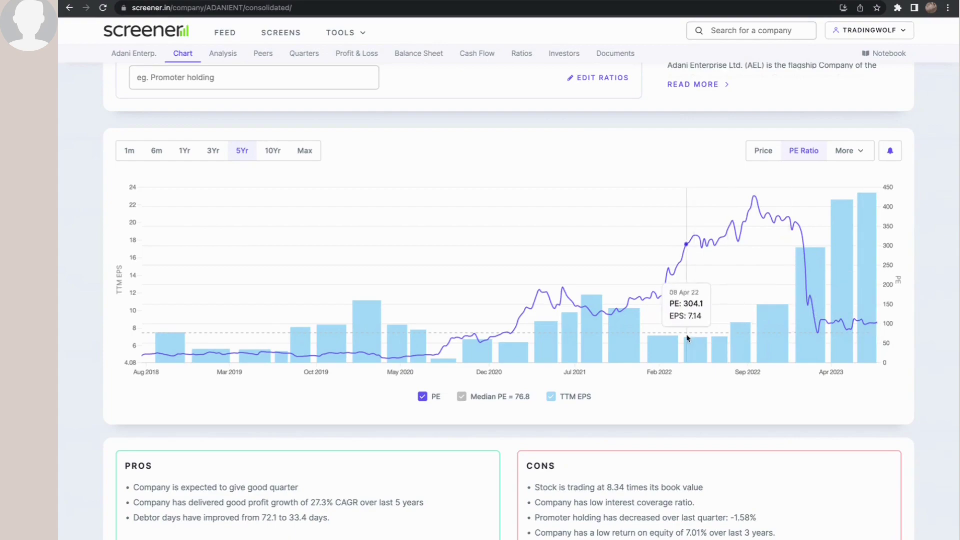
scroll(687, 338, up, 4)
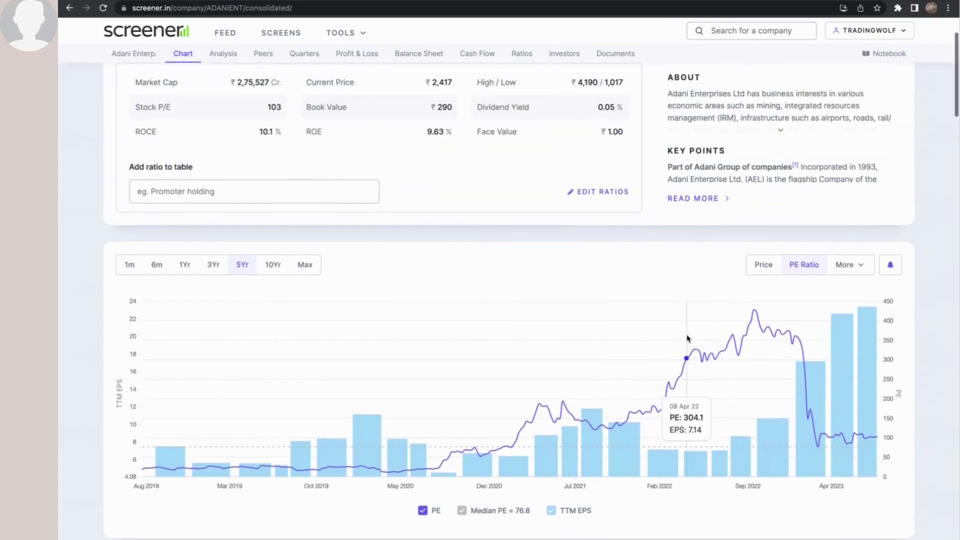
scroll(687, 339, down, 1)
scroll(686, 338, down, 2)
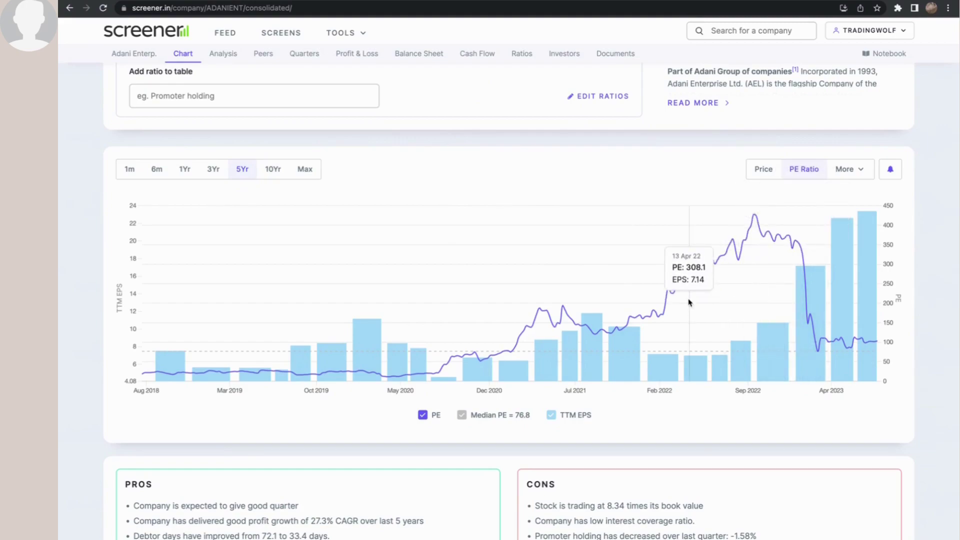
Step: Look through Adani Enterprises' quarterly results, profit and loss, balance sheet and cash flow tables, and return to the company summary
scroll(688, 302, down, 10)
scroll(688, 302, down, 5)
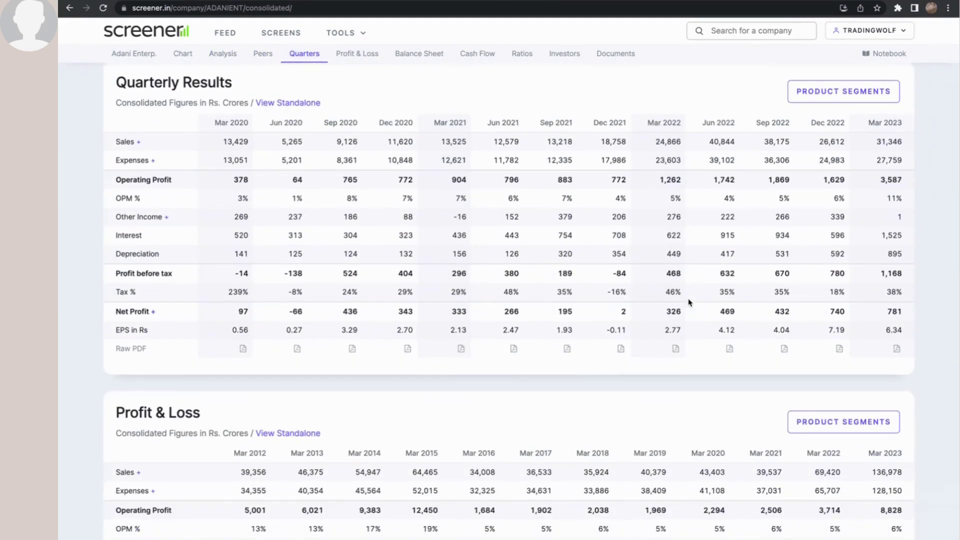
scroll(688, 302, down, 8)
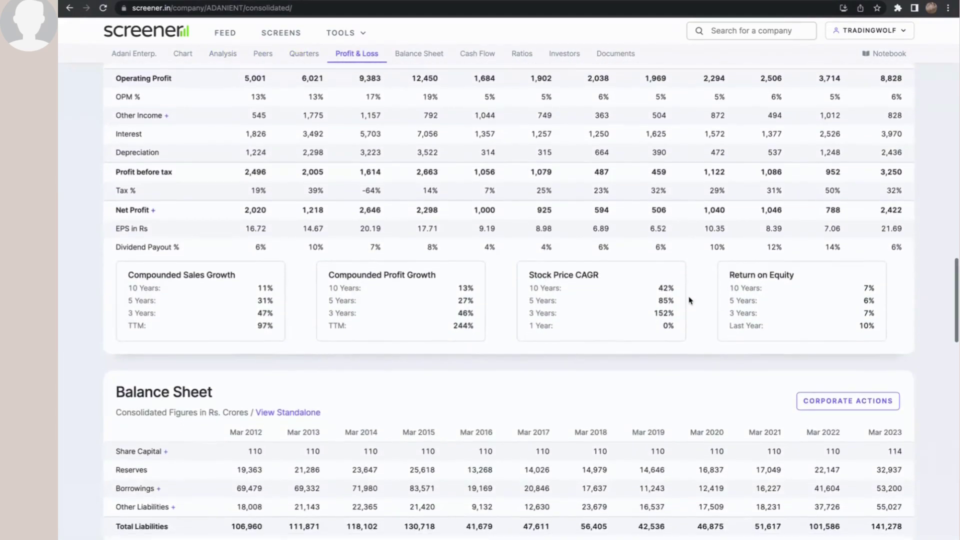
scroll(688, 300, down, 6)
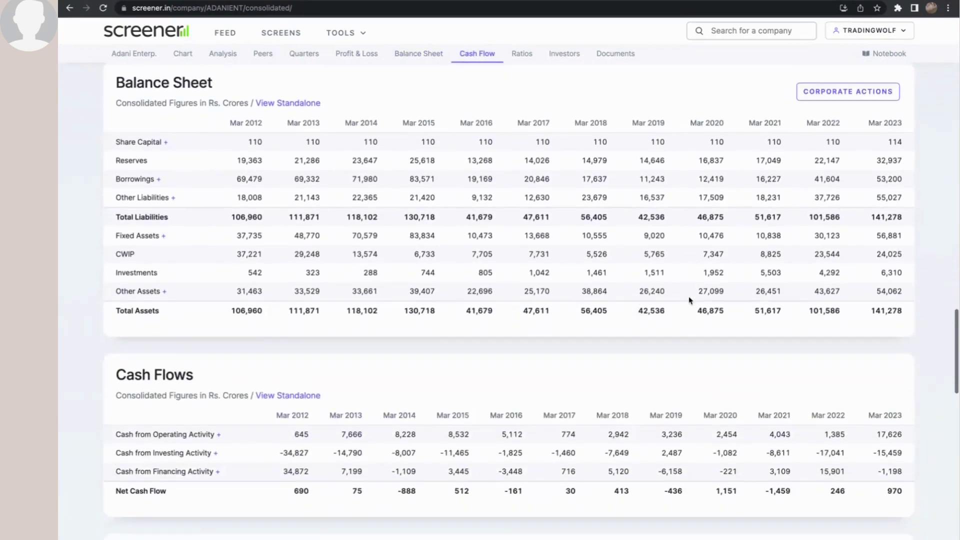
scroll(689, 300, down, 4)
scroll(688, 300, up, 9)
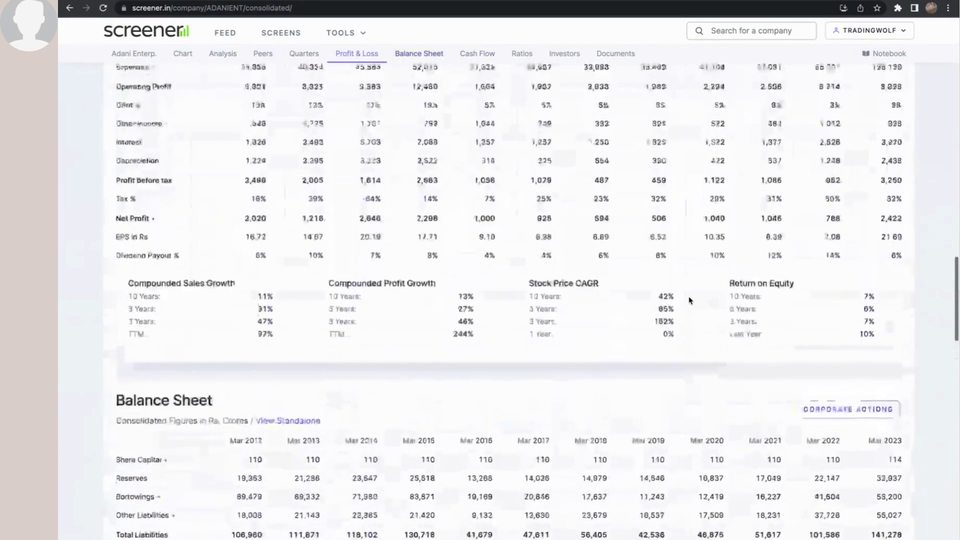
scroll(688, 300, up, 15)
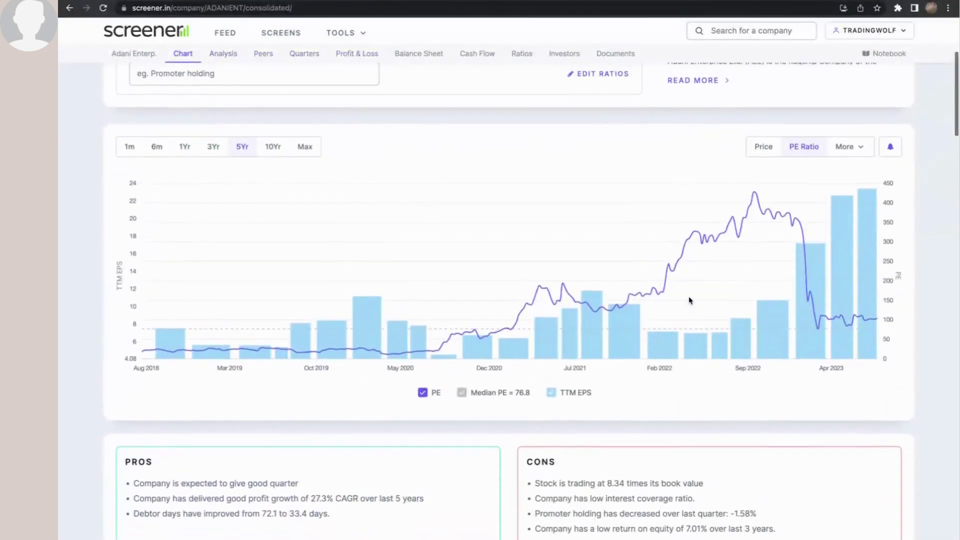
scroll(688, 299, up, 4)
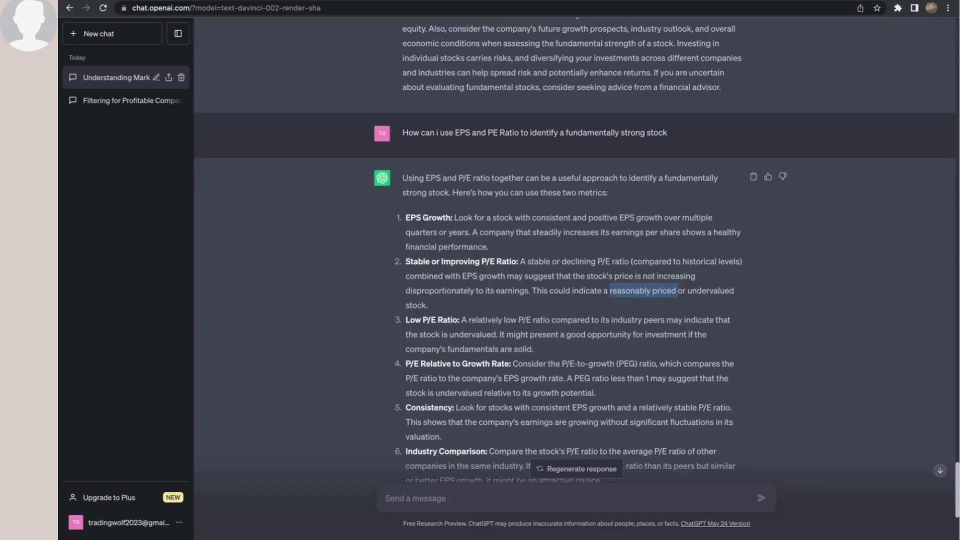
Step: Highlight the ROE label in Adani Enterprises' key ratios on Screener and ask ChatGPT what ROE is
scroll(309, 213, down, 4)
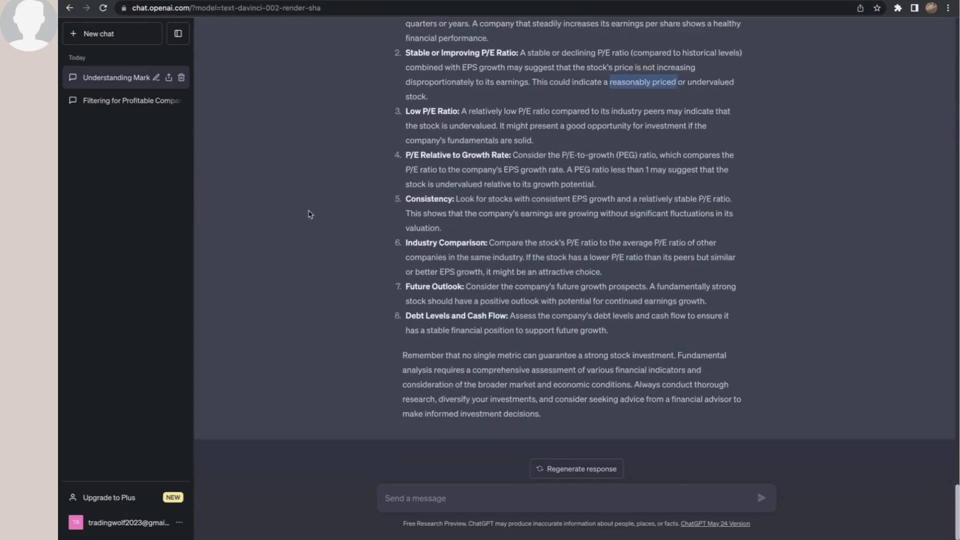
scroll(309, 214, up, 4)
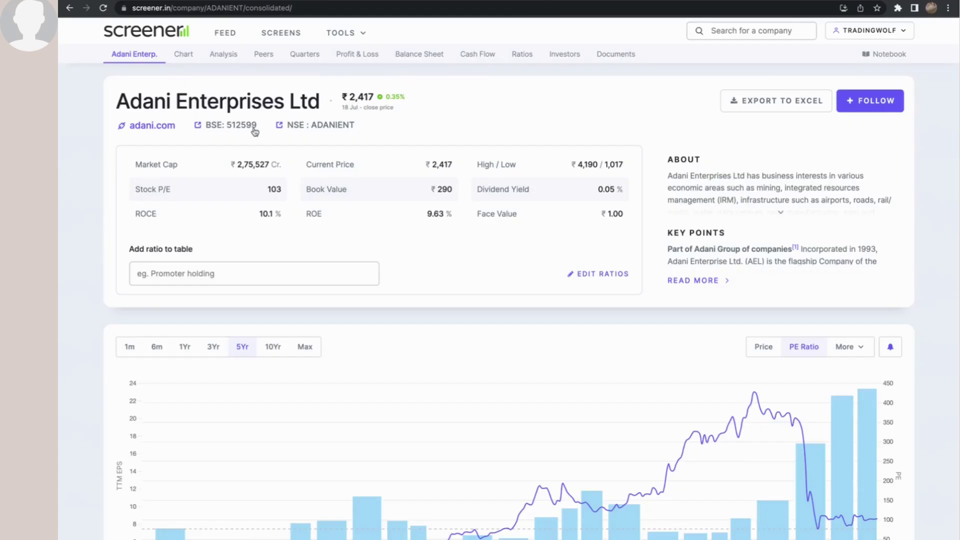
drag(330, 218, 307, 212)
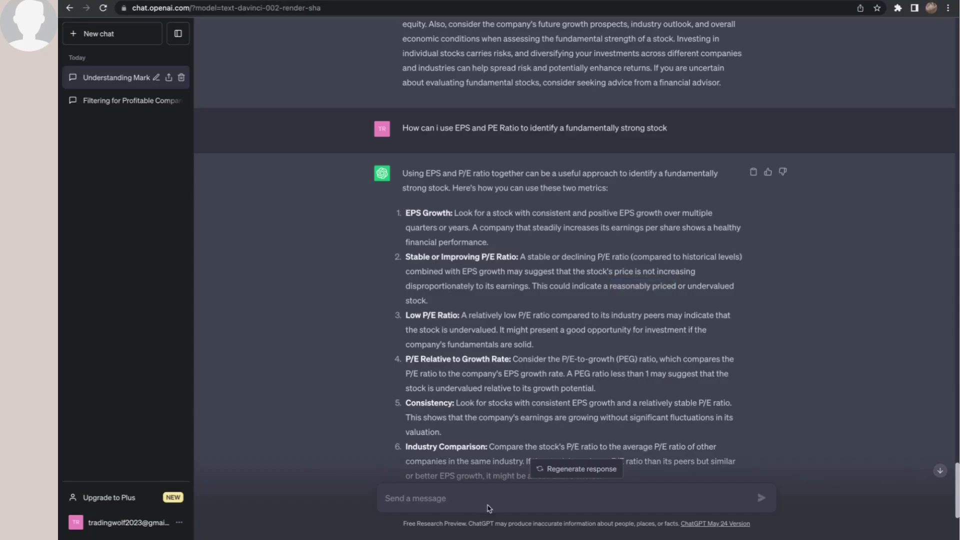
click(482, 498)
text(what is a )
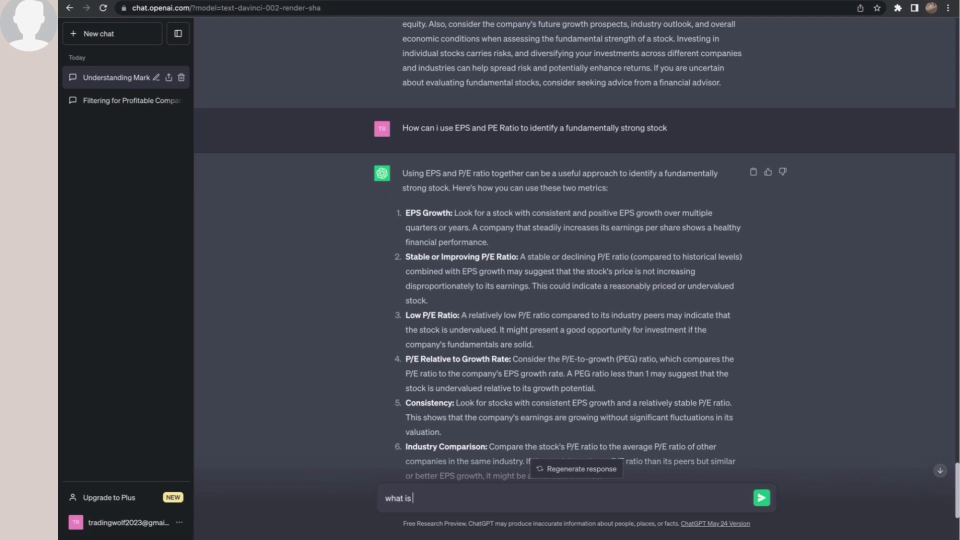
text(ROE)
key(Return)
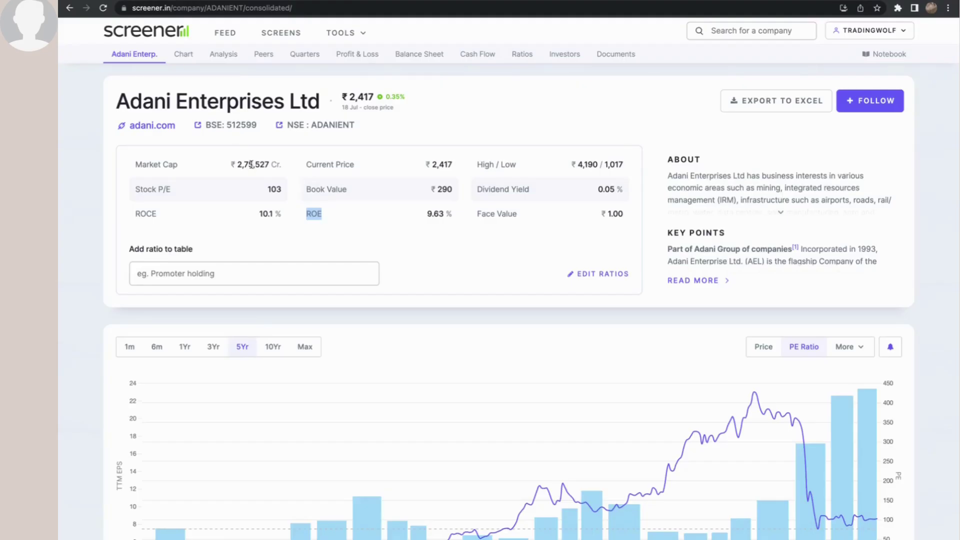
Step: Check ChatGPT's answer on ROE and highlight the ROE row in Adani Enterprises' key ratios on Screener
scroll(251, 165, down, 15)
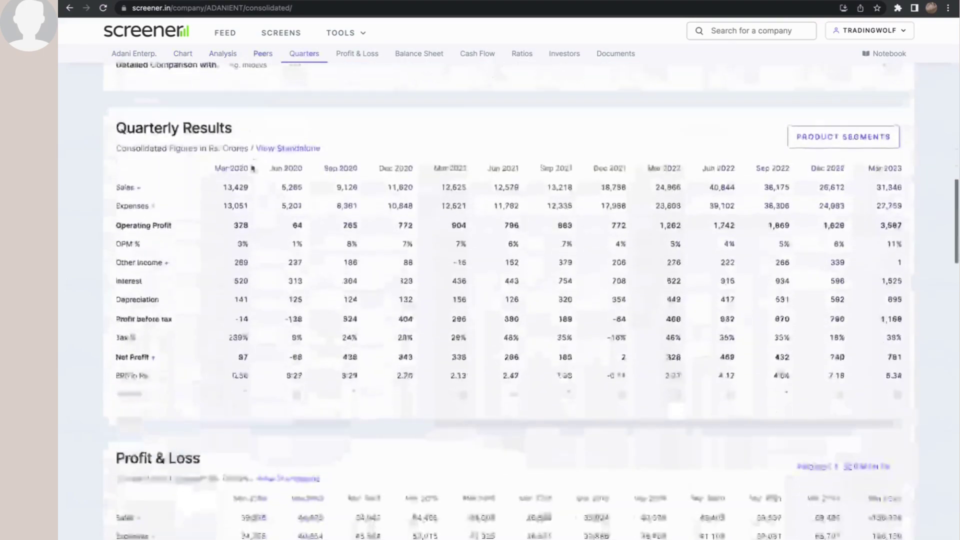
scroll(251, 167, up, 15)
scroll(252, 168, up, 1)
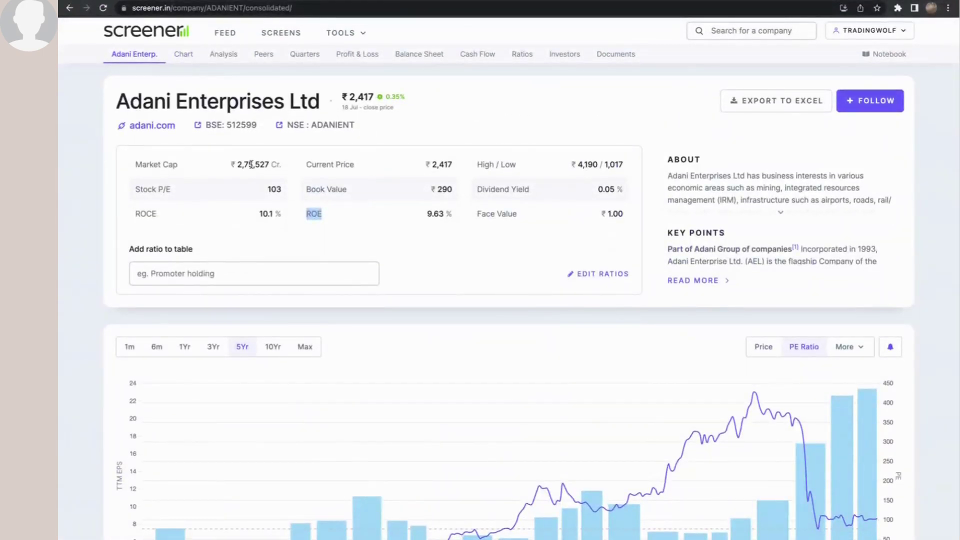
click(246, 6)
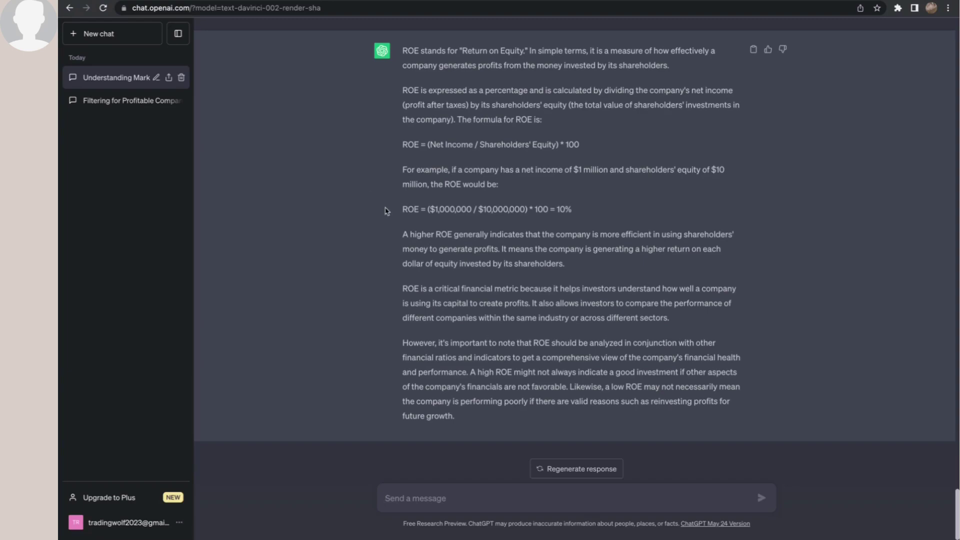
scroll(387, 209, up, 3)
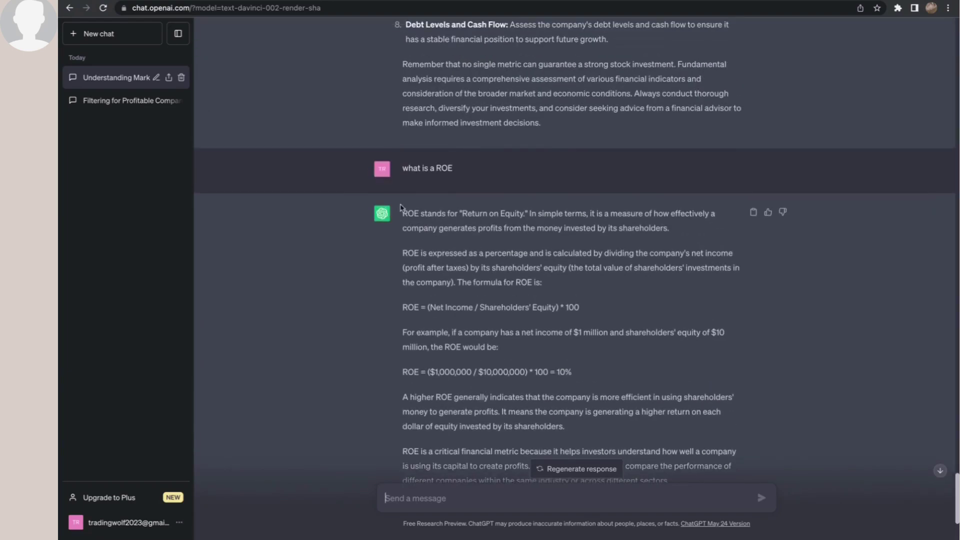
click(149, 4)
drag(454, 218, 307, 211)
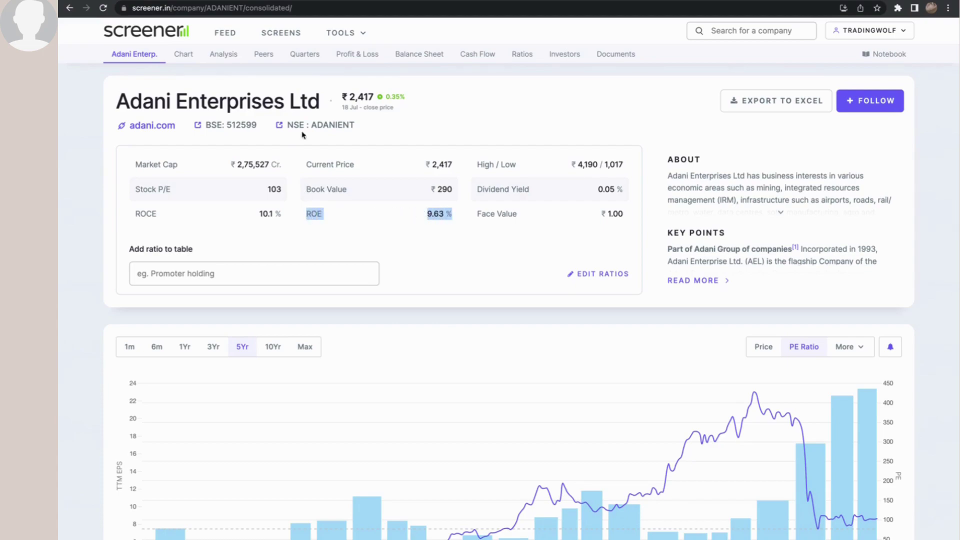
Step: Read ChatGPT's definition of ROE, highlighting the opening paragraph and the word "shareholders"
key(ctrl+Tab)
scroll(389, 209, down, 3)
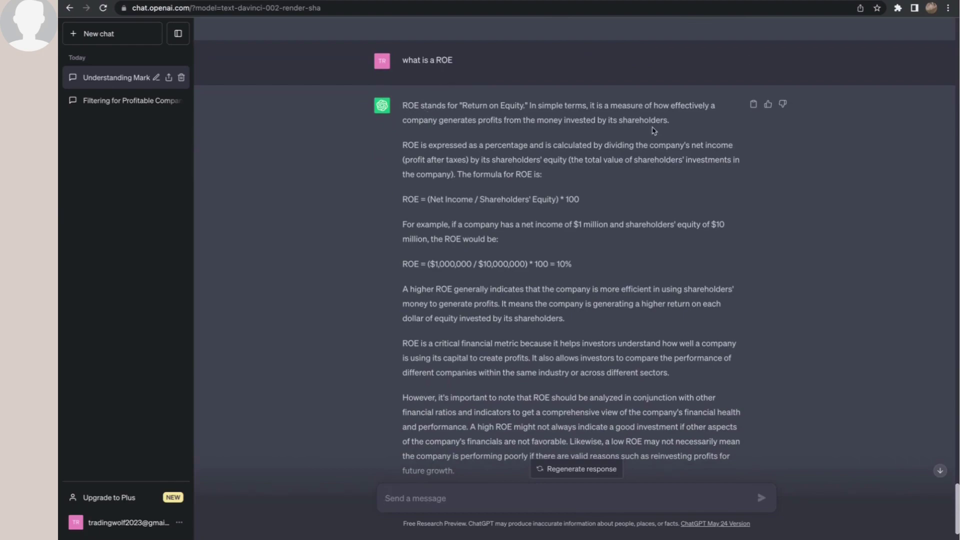
drag(689, 123, 425, 105)
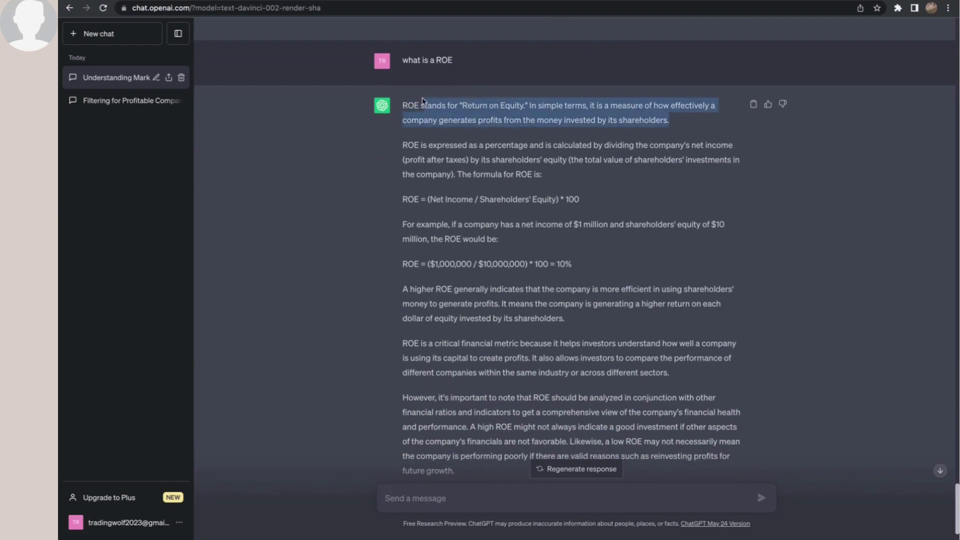
click(546, 119)
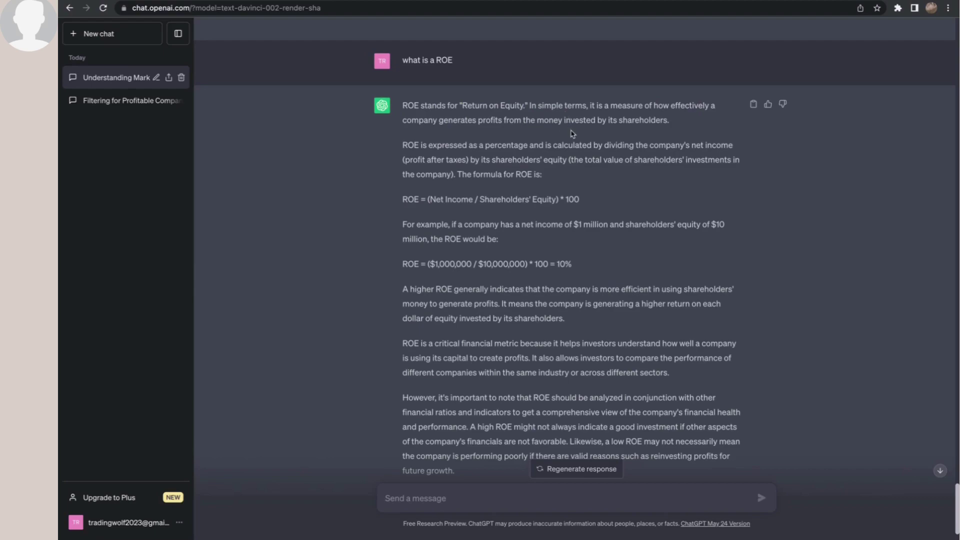
double_click(587, 120)
double_click(633, 122)
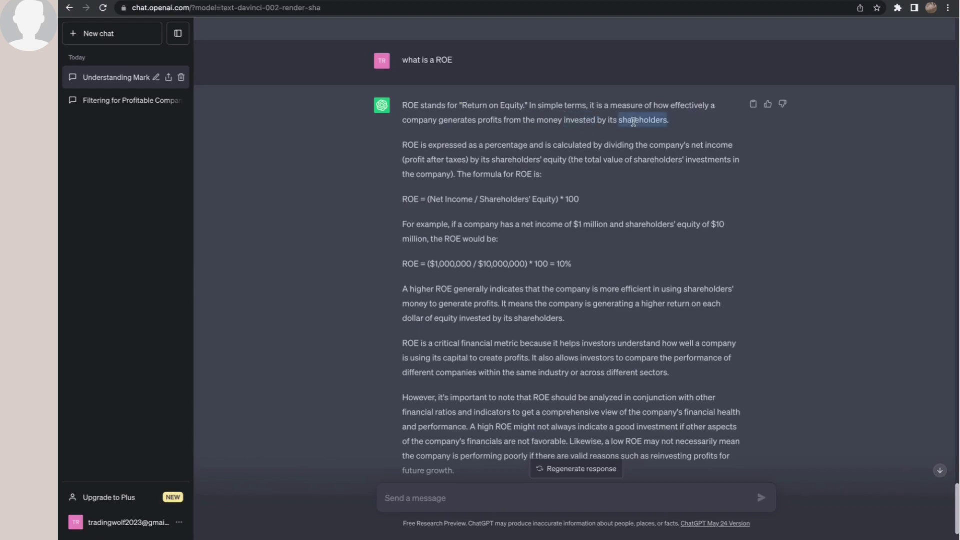
Step: Follow ChatGPT's ROE example, highlighting the $1 million net income, the $10 million shareholders' equity and the 10% result
scroll(461, 241, down, 2)
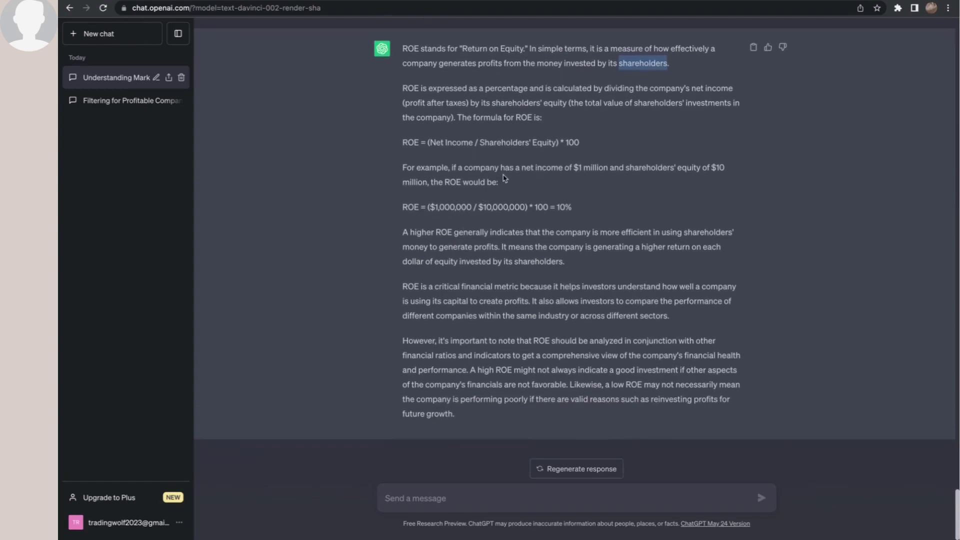
double_click(588, 168)
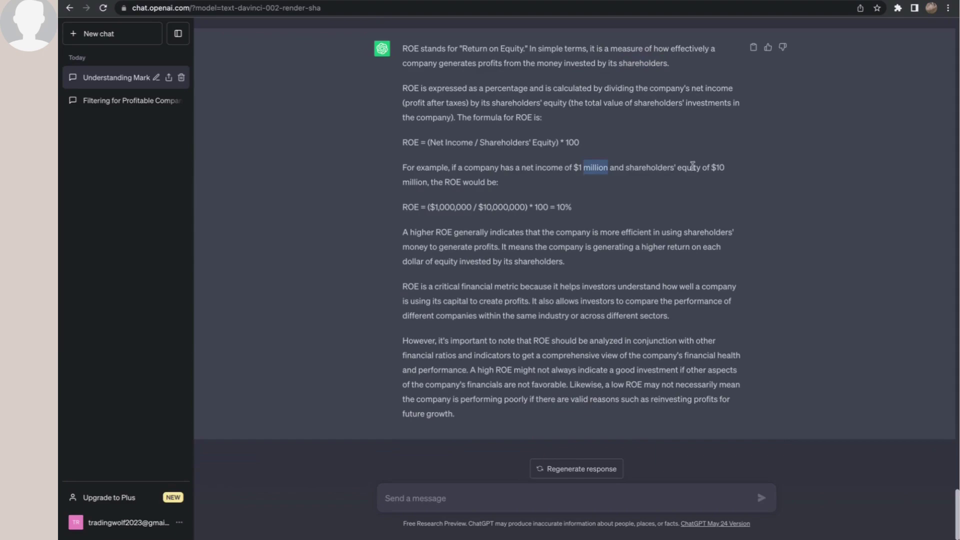
double_click(718, 167)
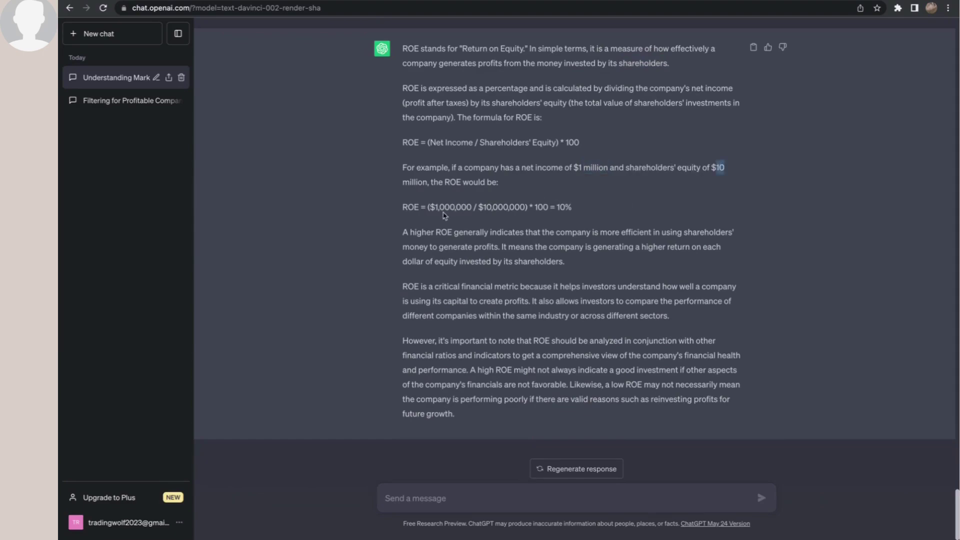
drag(574, 207, 559, 207)
Step: Return to Adani Enterprises' key ratios on Screener and highlight the ROE row and its percentage value
click(159, 3)
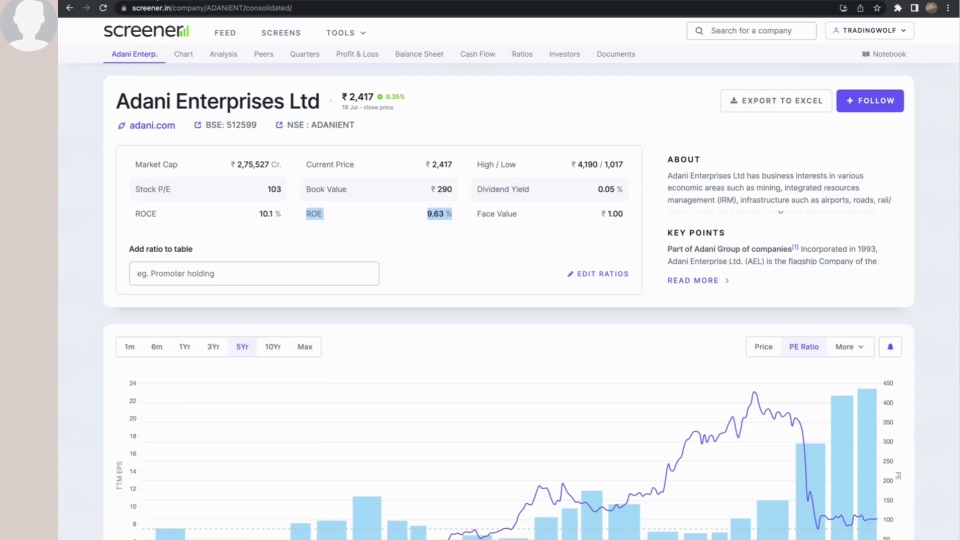
click(336, 237)
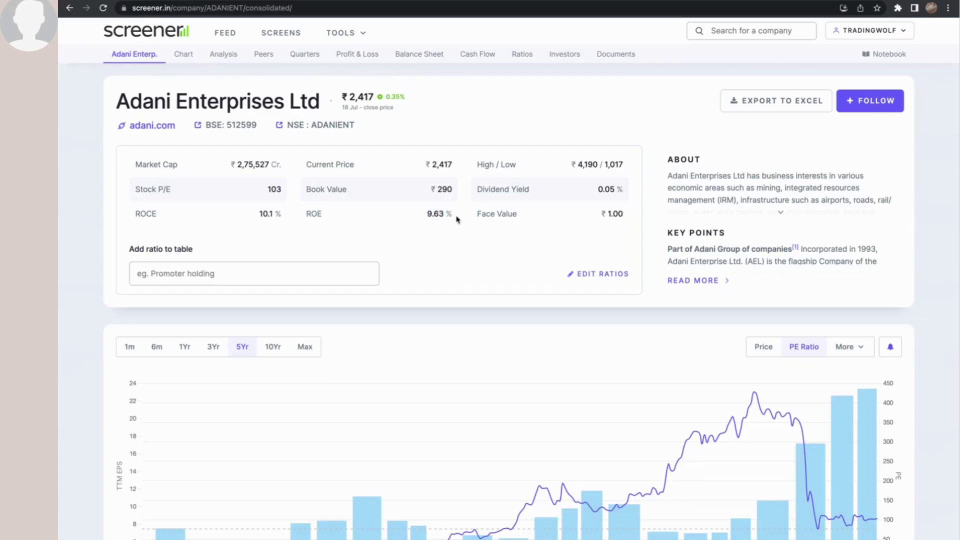
drag(455, 214, 306, 207)
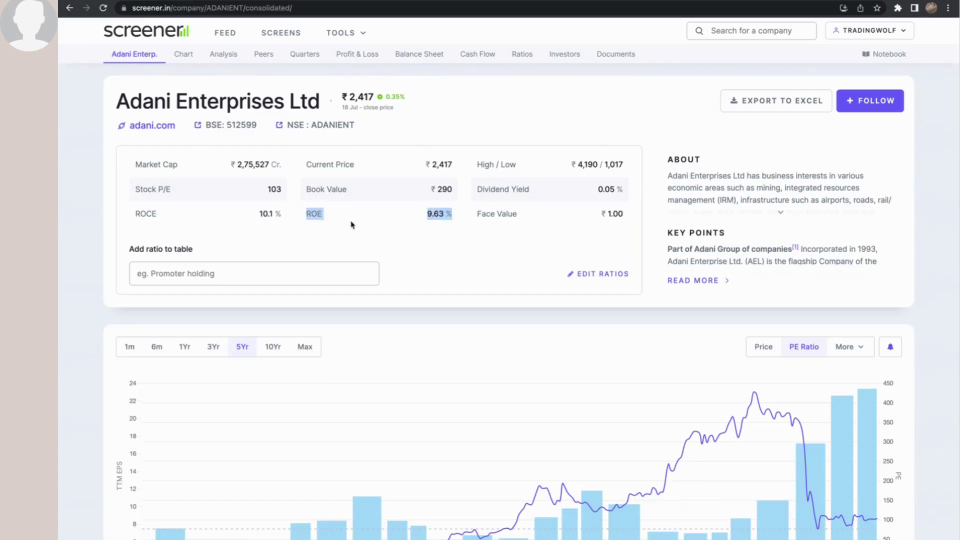
double_click(436, 214)
click(432, 259)
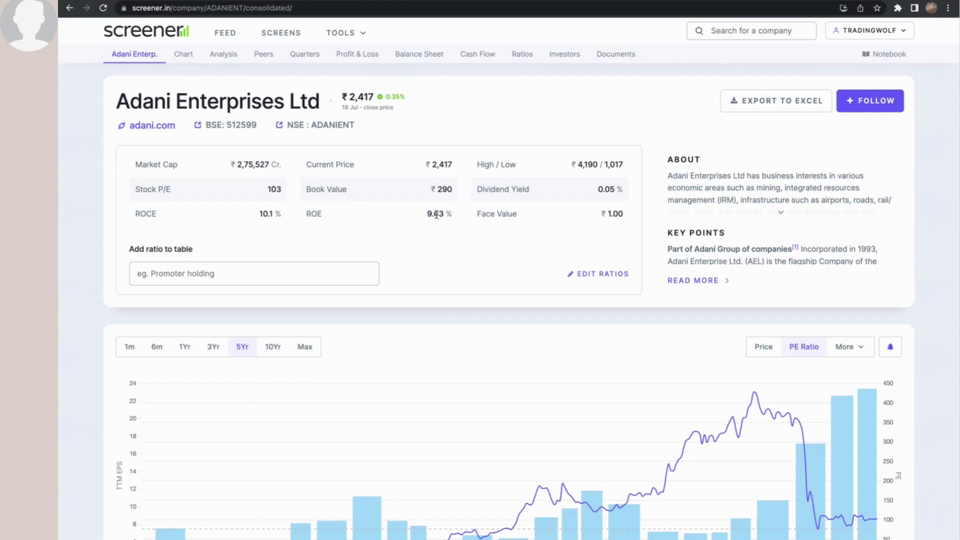
drag(427, 215, 455, 219)
click(433, 216)
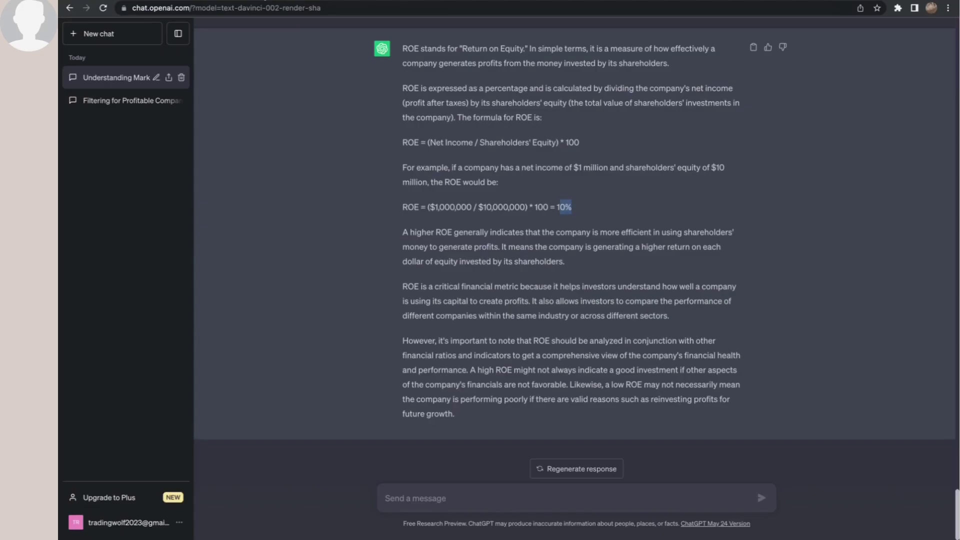
Step: Compare Adani Enterprises' ROE value with ChatGPT's explanation, highlighting the words about profits and shareholders' investments
click(484, 196)
scroll(484, 197, up, 1)
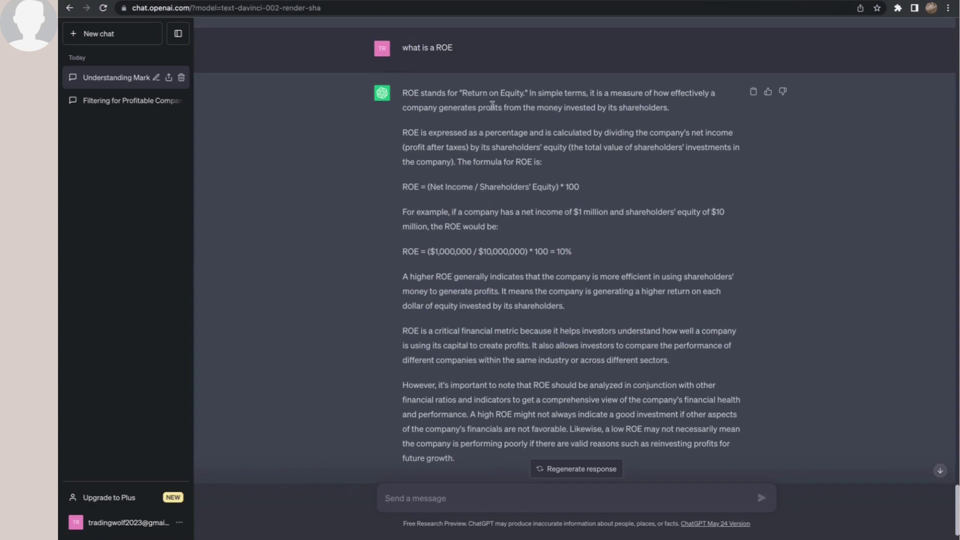
double_click(508, 93)
double_click(490, 108)
key(ctrl+Tab)
drag(444, 211, 424, 214)
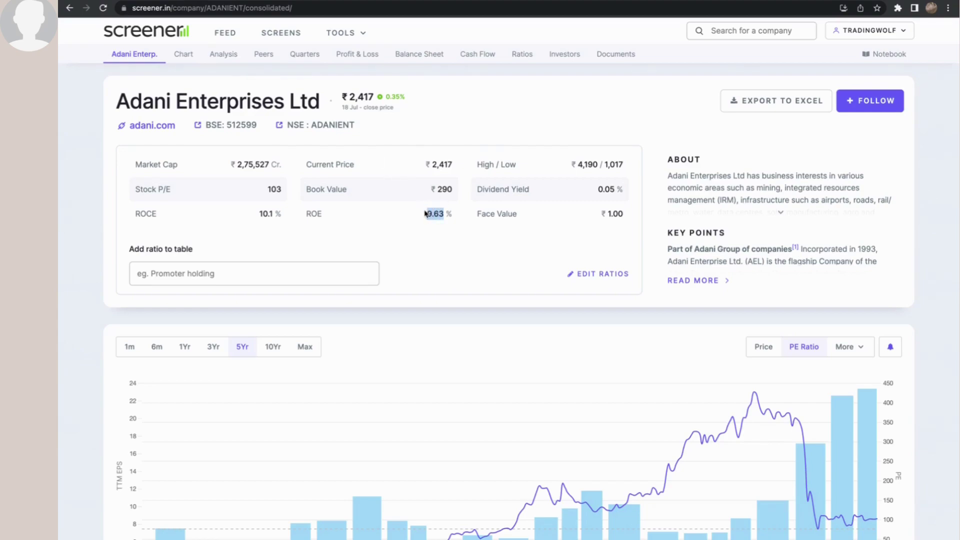
key(ctrl+Tab)
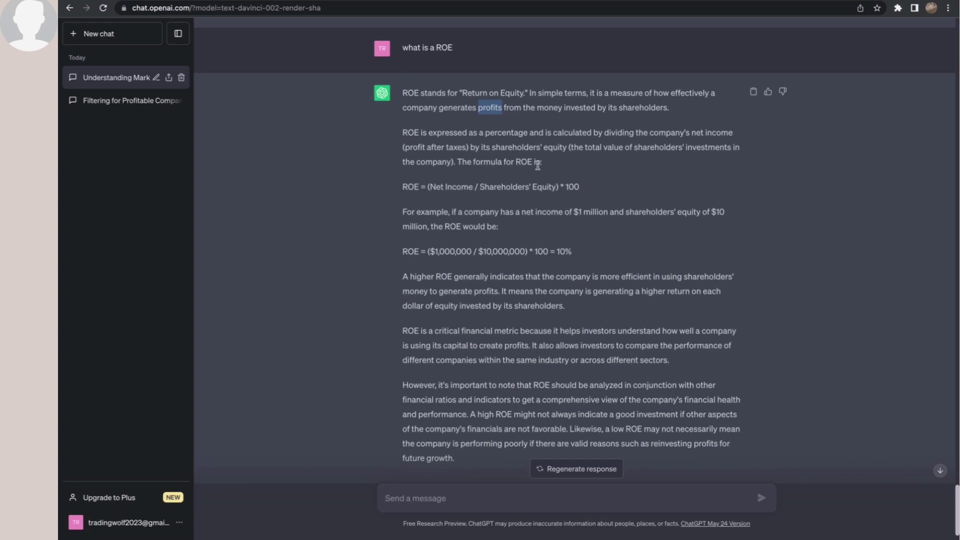
drag(633, 146, 647, 166)
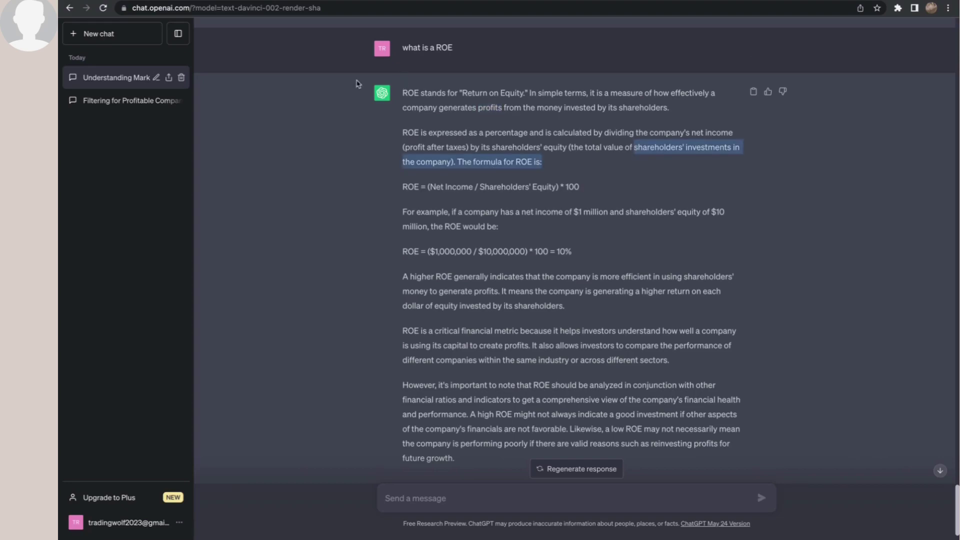
Step: Switch to Adani Enterprises' page on Screener and highlight the Dividend Yield label in the key ratios
key(ctrl+Tab)
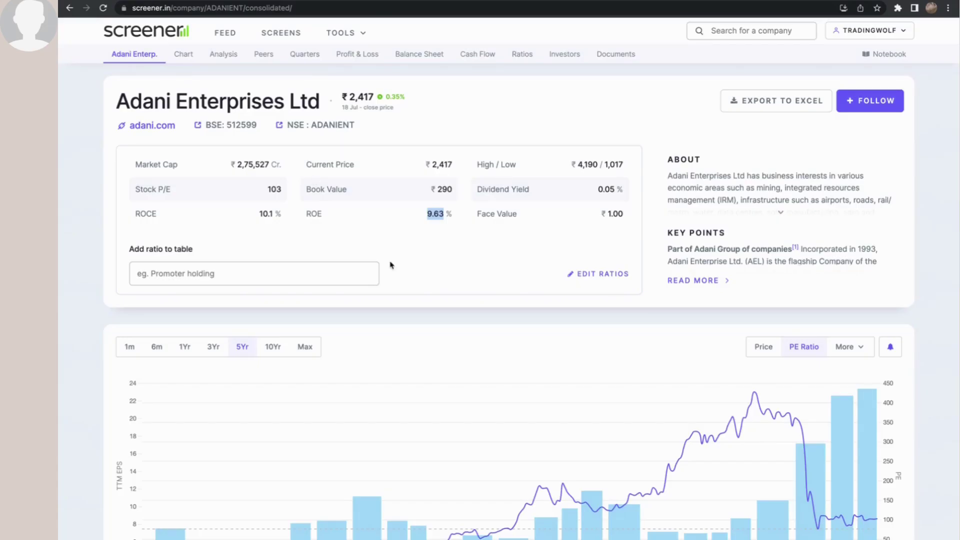
scroll(390, 265, down, 3)
scroll(390, 264, up, 3)
drag(542, 190, 476, 189)
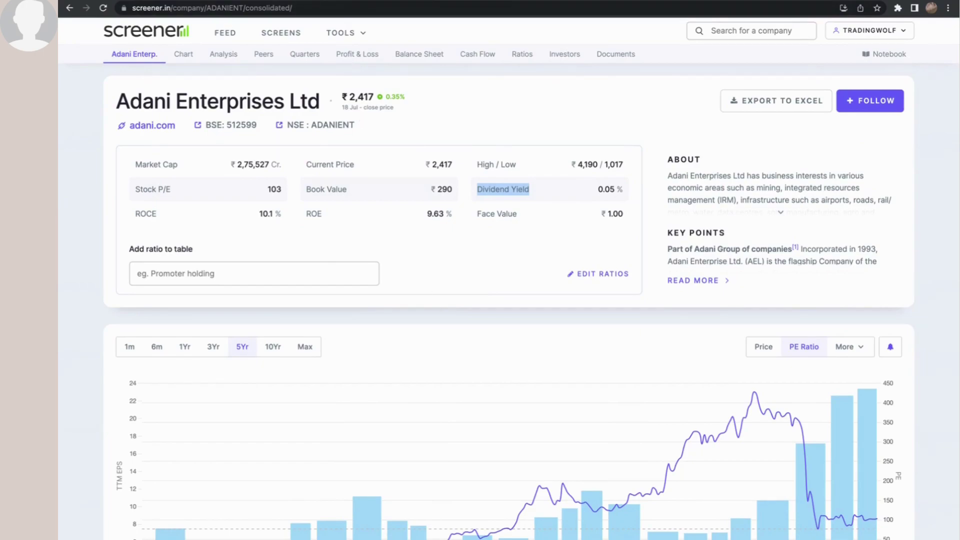
Step: Go back to the ChatGPT conversation and review the ROE answer and the preceding tips on fundamentally strong stocks
click(349, 0)
click(200, 0)
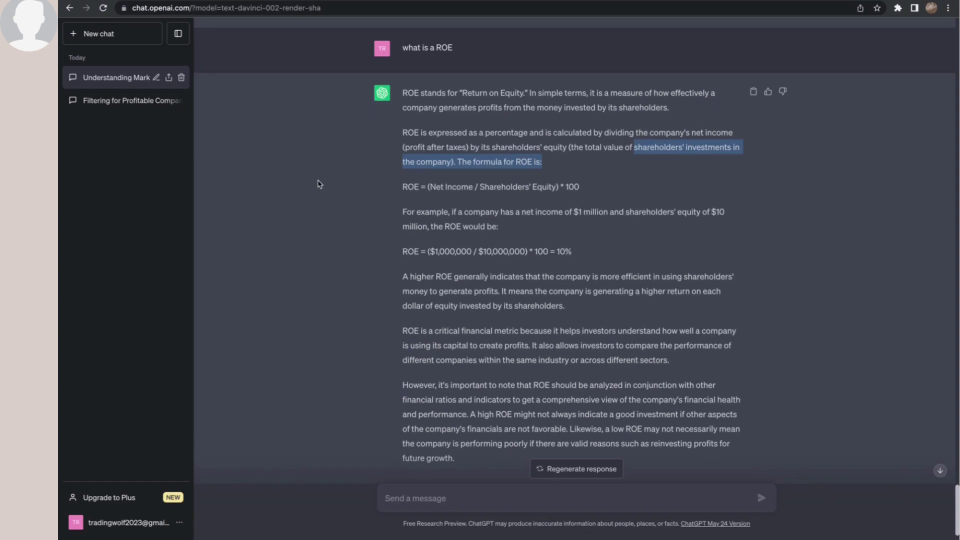
scroll(379, 270, down, 2)
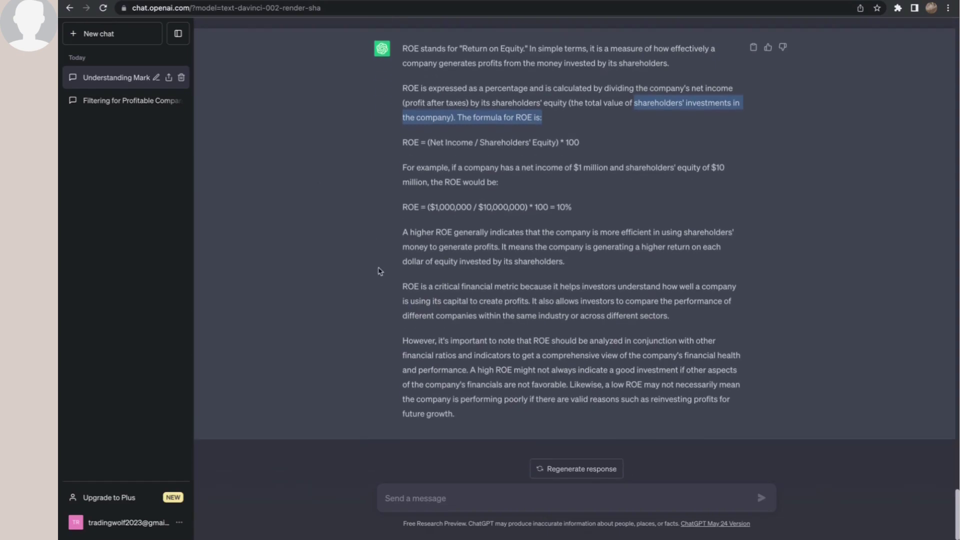
scroll(378, 270, up, 5)
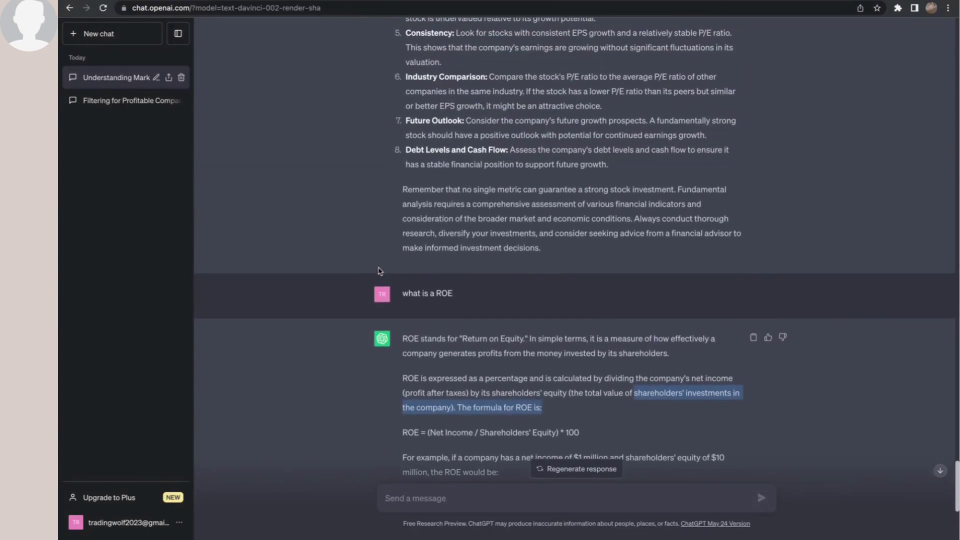
Step: Look over Adani Enterprises' PE chart, pros and cons and peer comparison on Screener
click(145, 3)
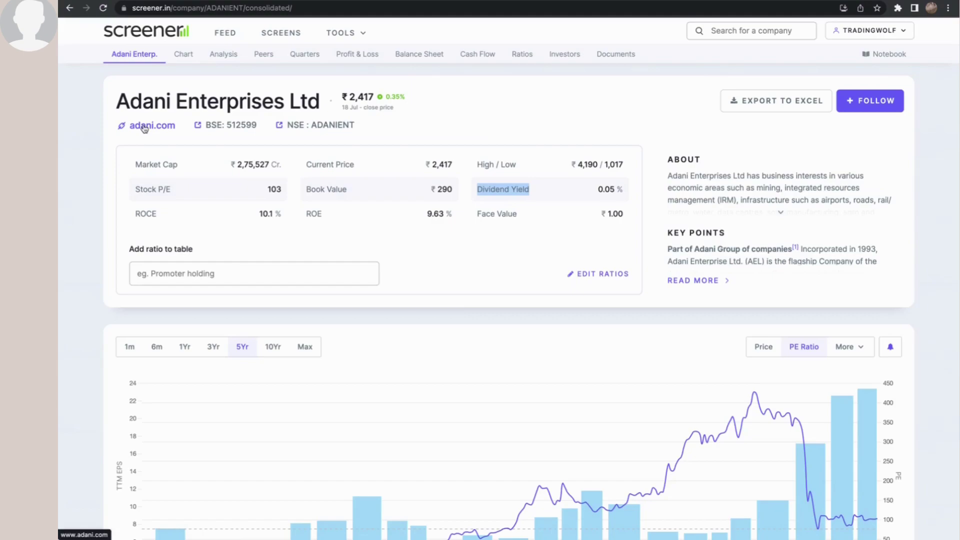
scroll(145, 128, down, 10)
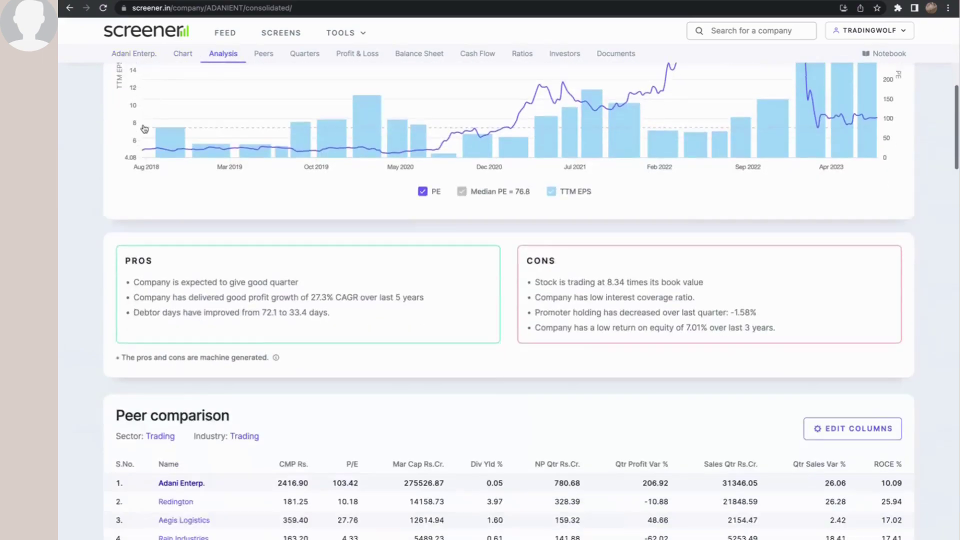
scroll(145, 128, down, 5)
scroll(145, 128, up, 16)
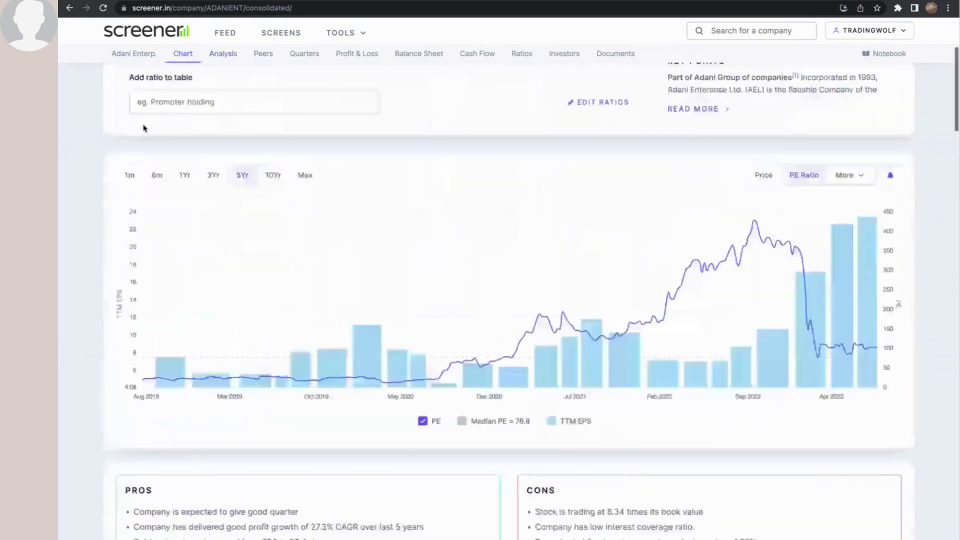